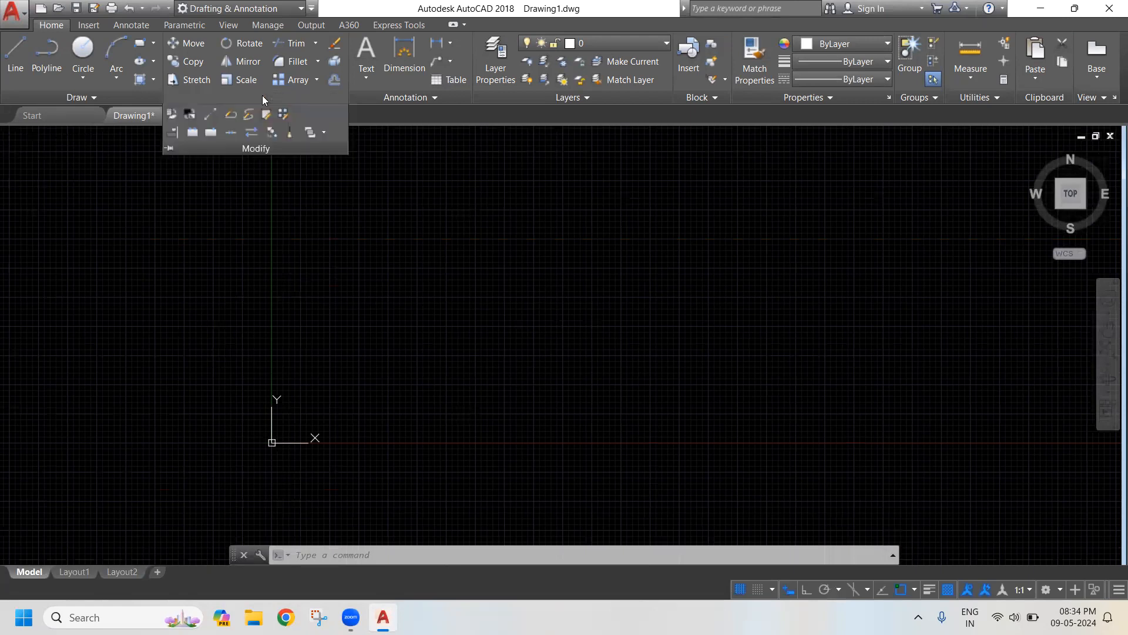
Step: Pin the expanded set of Modify tools so it stays open
left_click(213, 95)
left_click(169, 148)
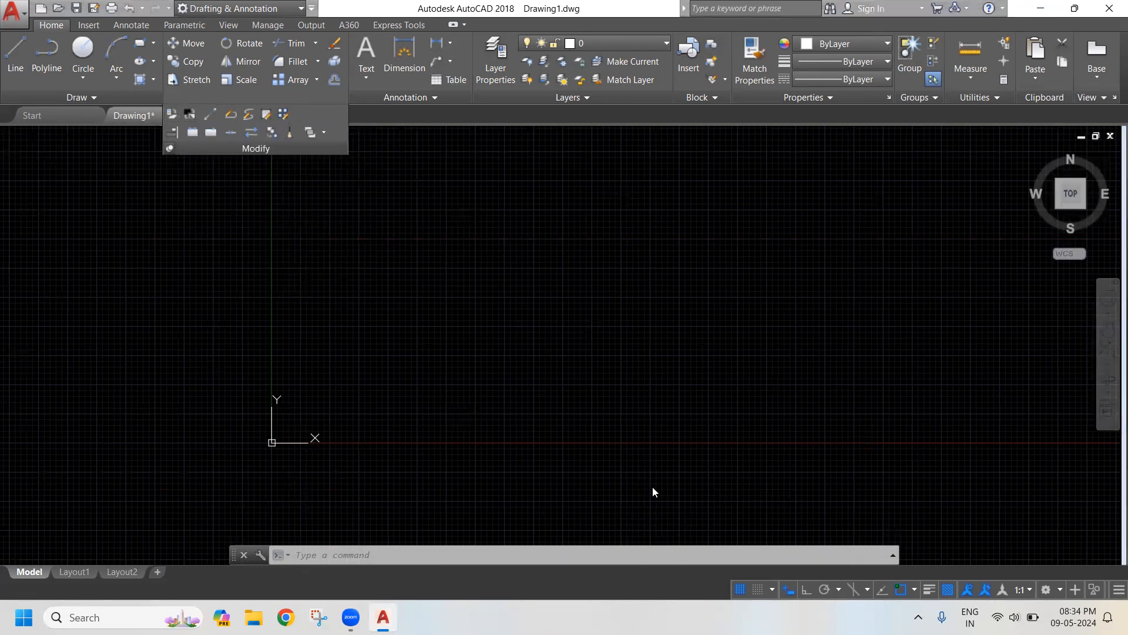
left_click_drag(542, 274, 527, 324)
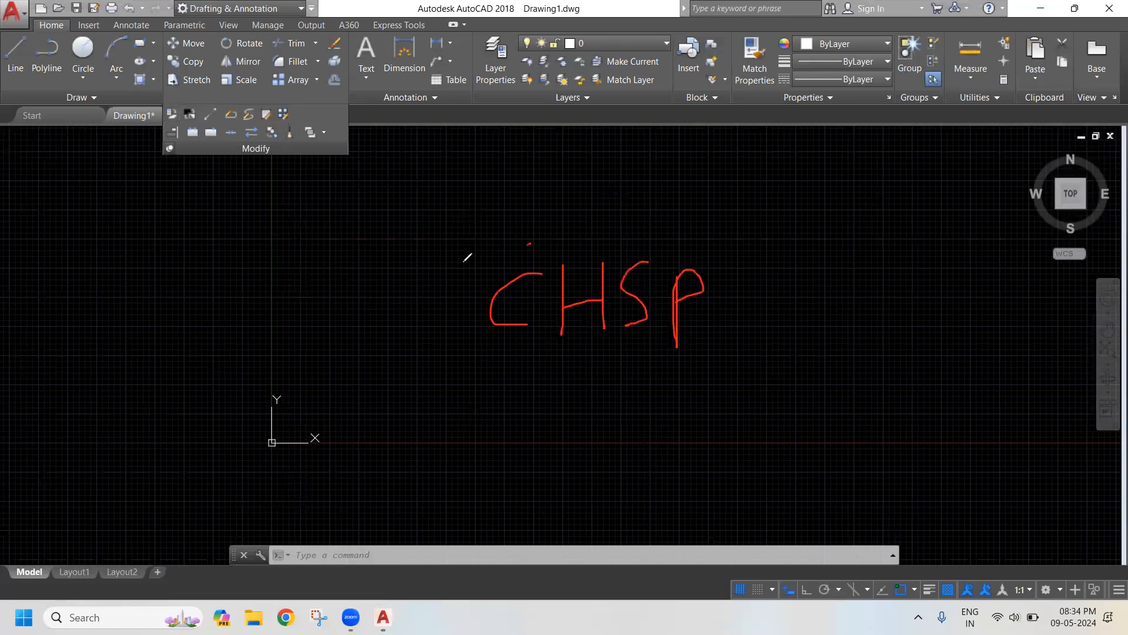
left_click(764, 118)
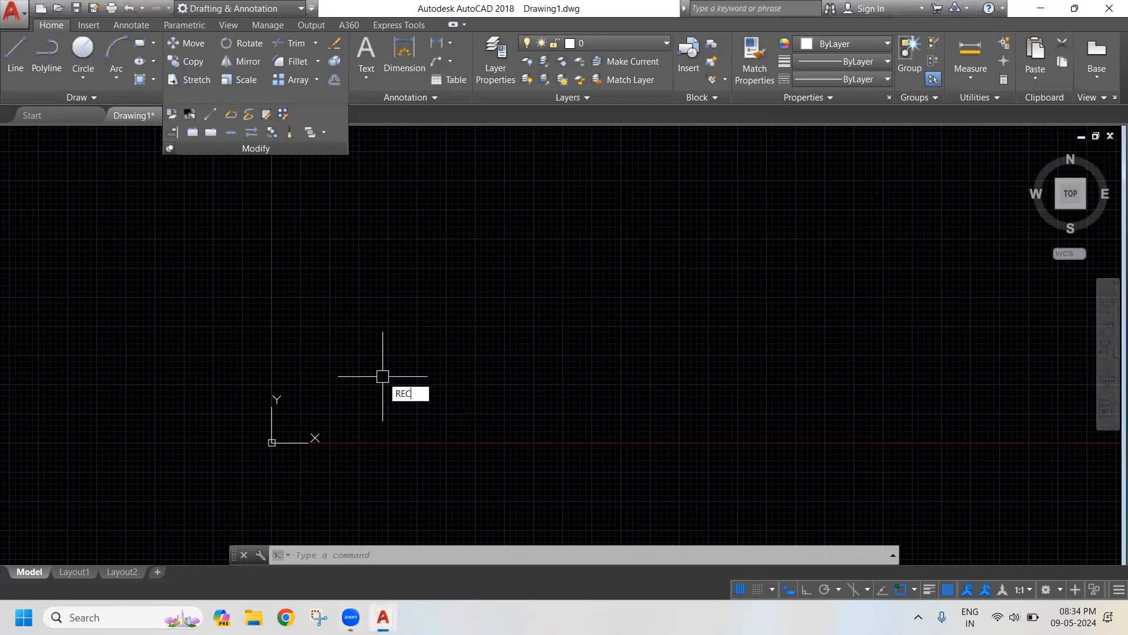
Step: Draw a rectangle in model space above and to the right of the origin
key("Return")
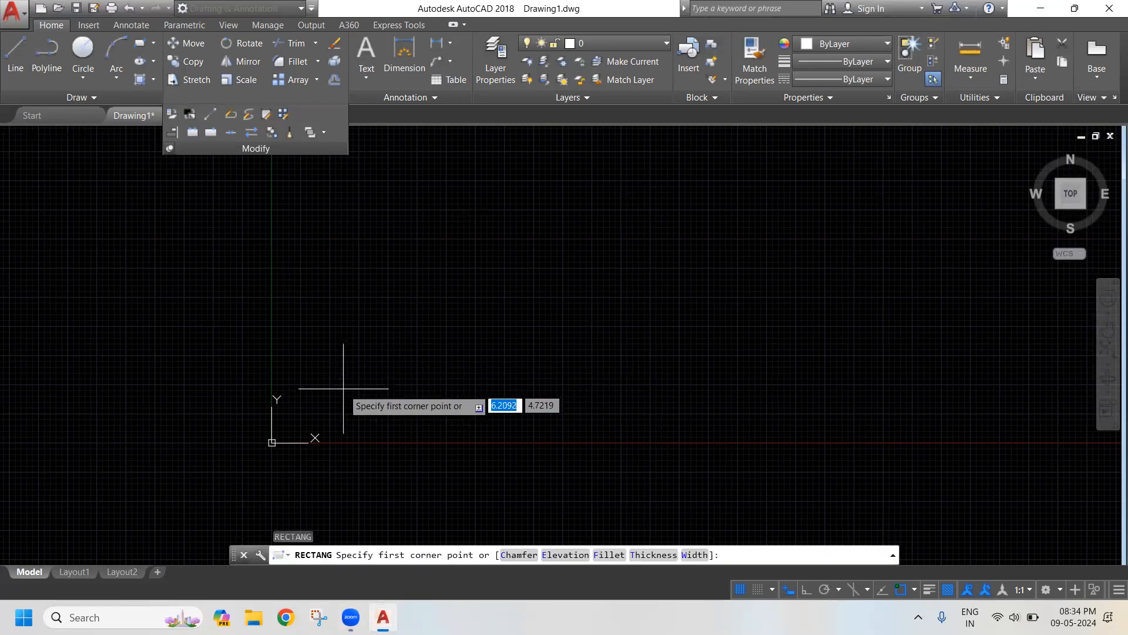
left_click(361, 380)
left_click(558, 231)
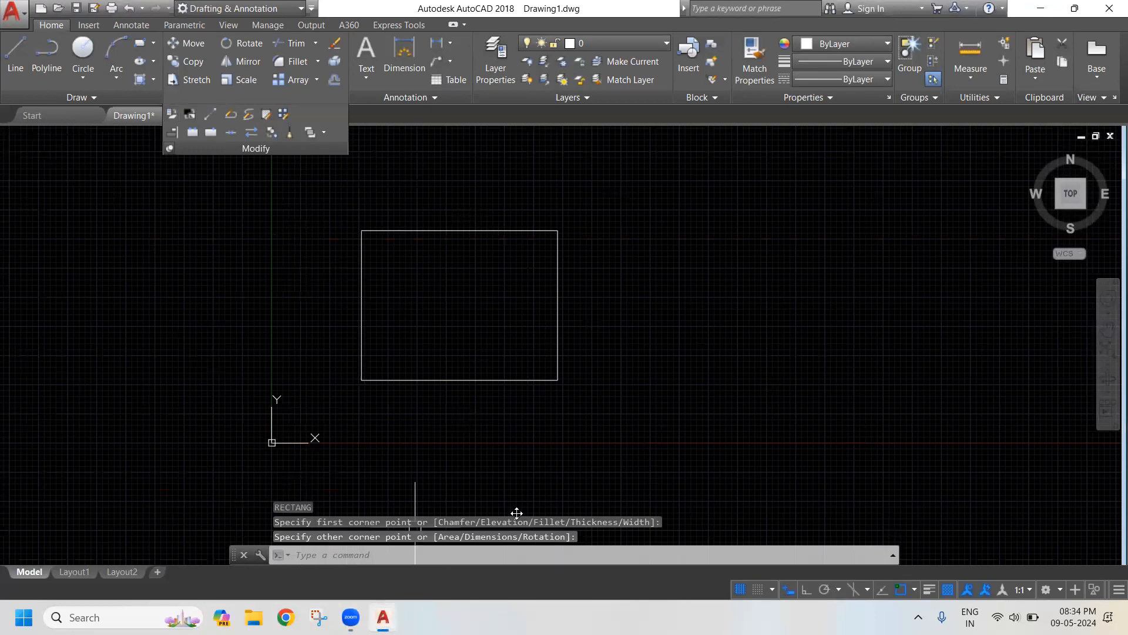
Step: Open Layout1 and examine how the model-space rectangle appears inside the sheet's viewport
left_click(74, 572)
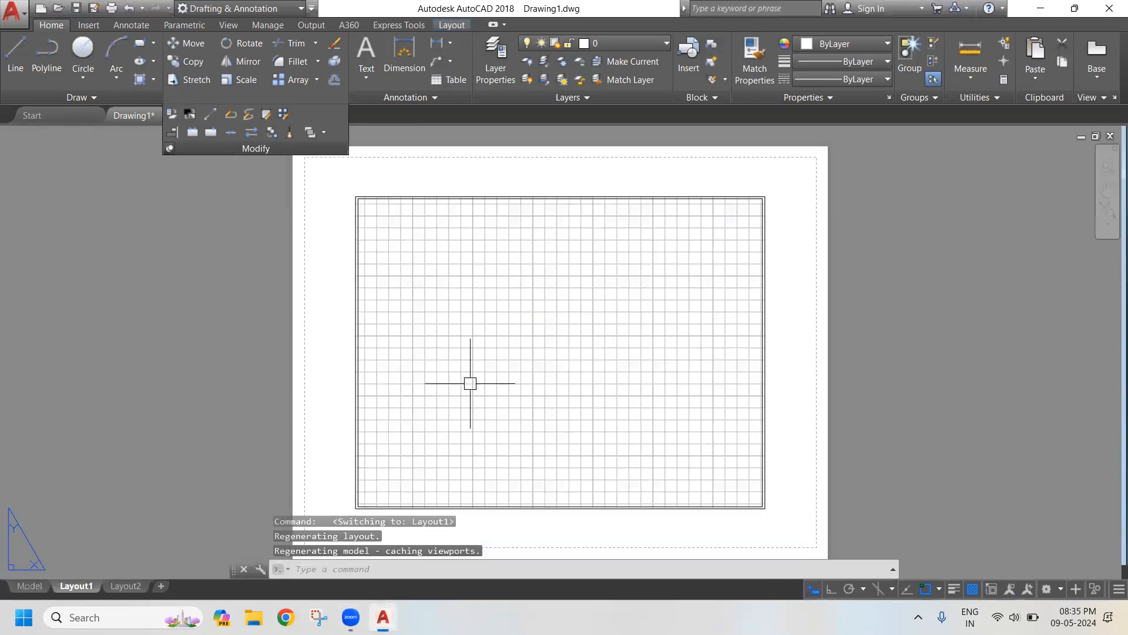
scroll(503, 388, "down", 1)
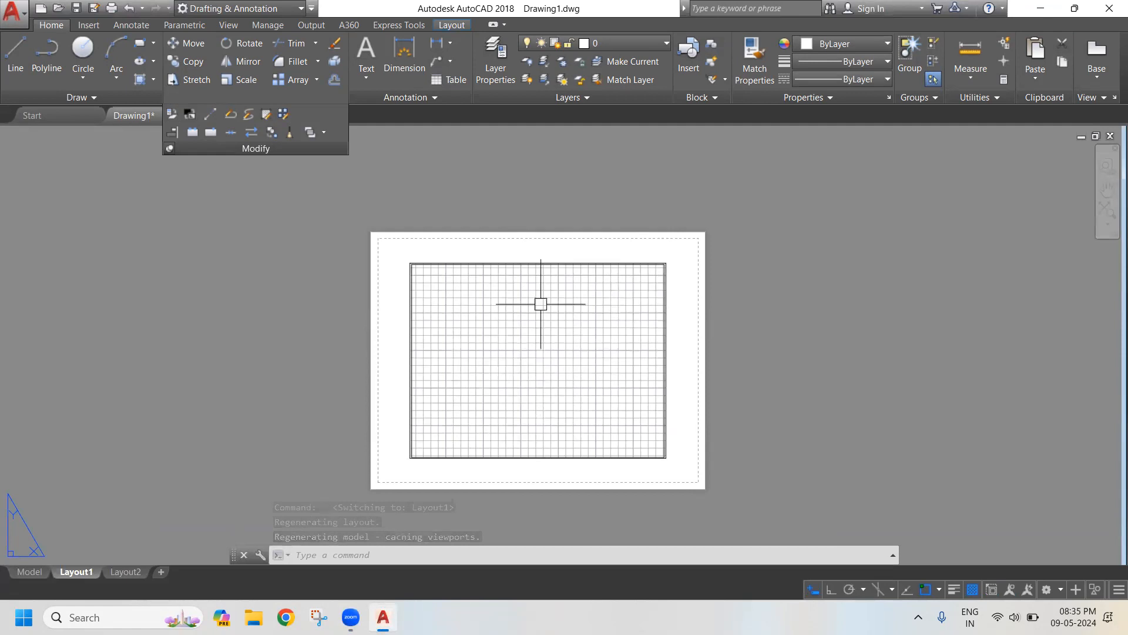
scroll(537, 287, "up", 1)
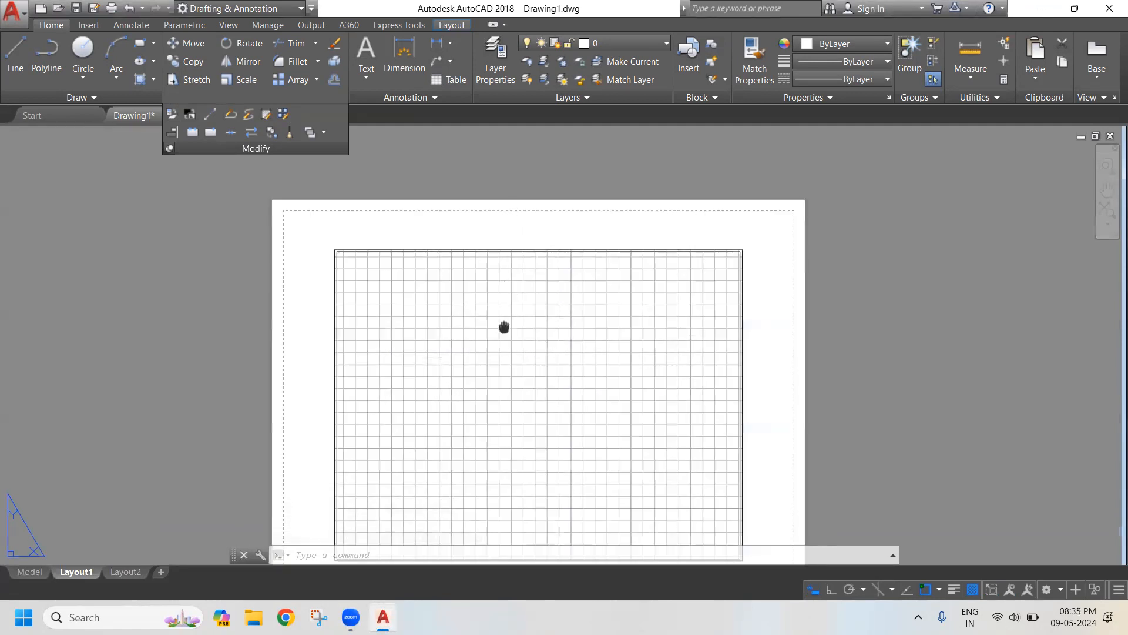
middle_click_drag(504, 328, 524, 292)
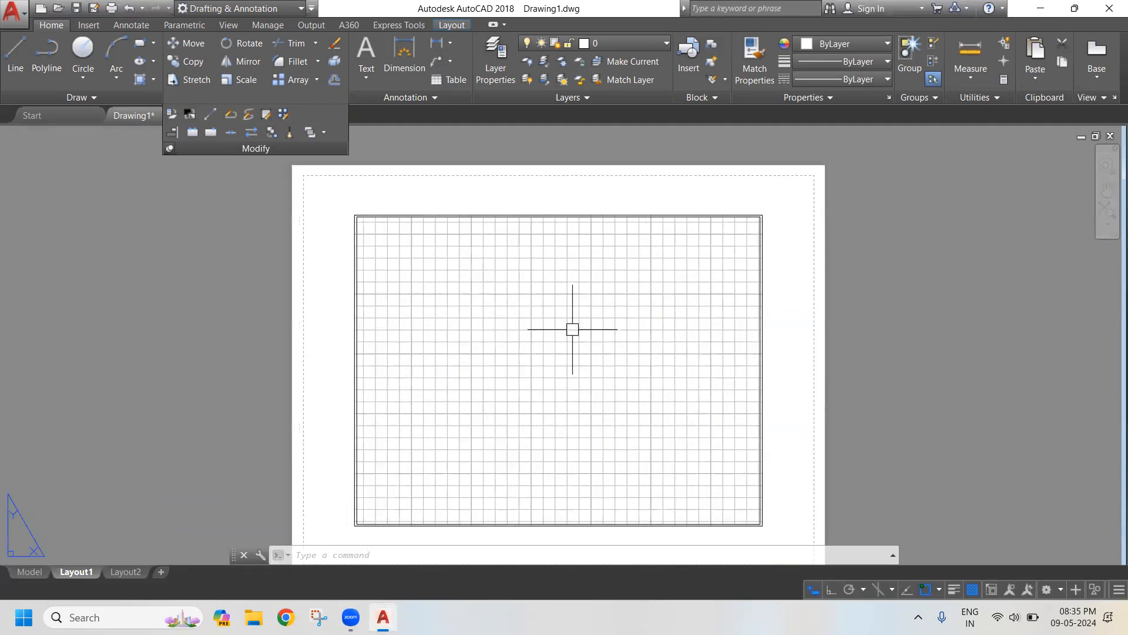
scroll(573, 329, "down", 1)
middle_click_drag(600, 341, 524, 325)
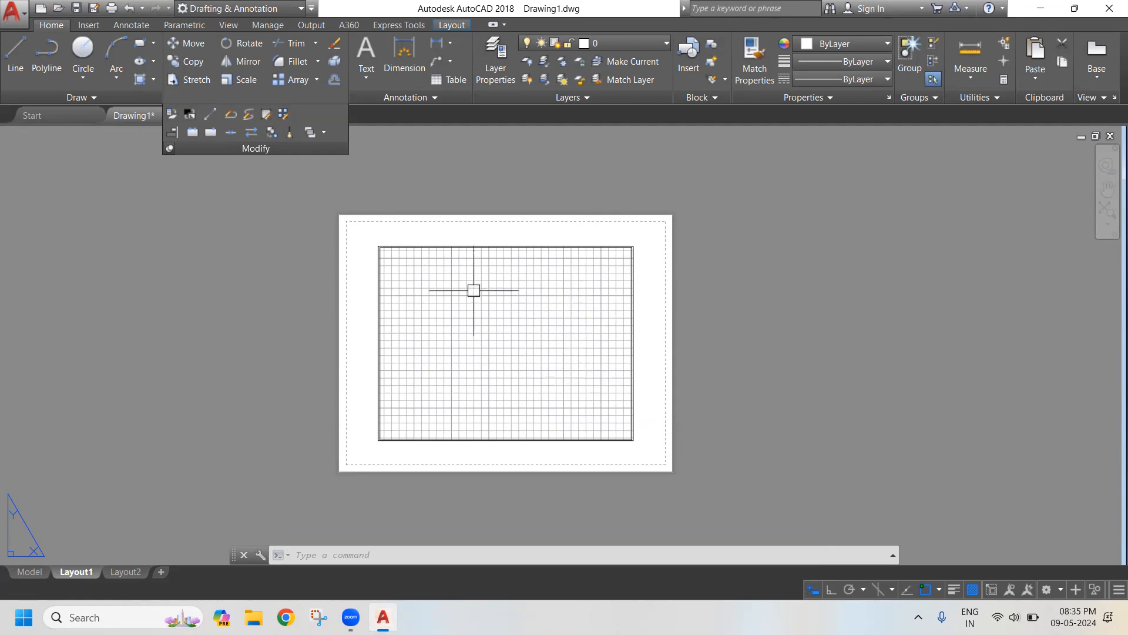
scroll(474, 290, "up", 2)
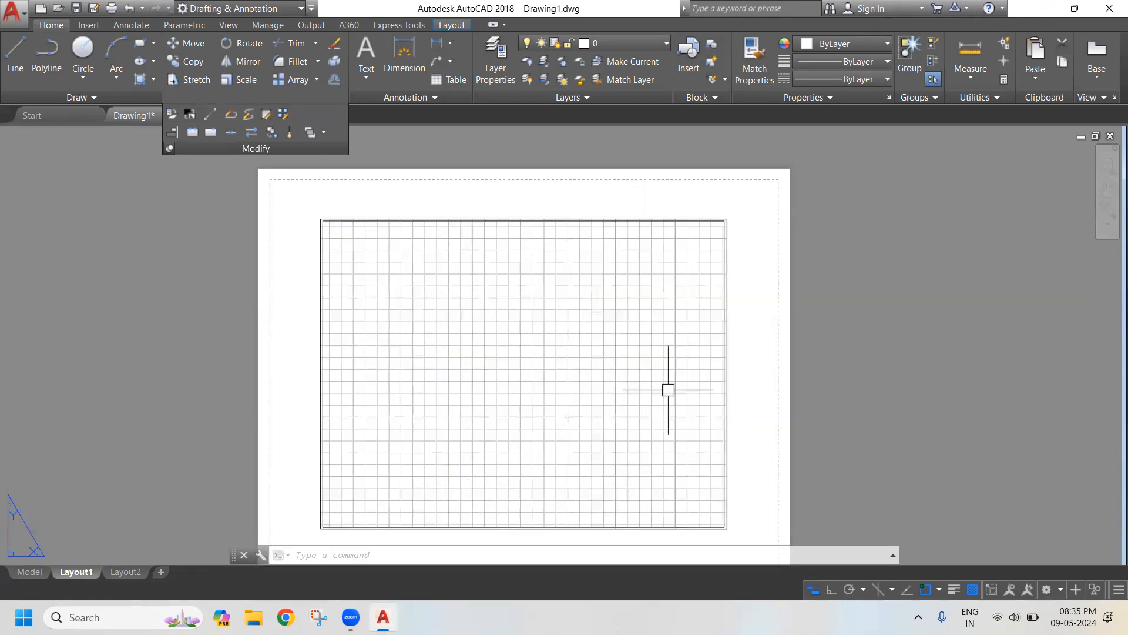
Step: In model space, draw a circle centered inside the rectangle and erase the rectangle
left_click(28, 572)
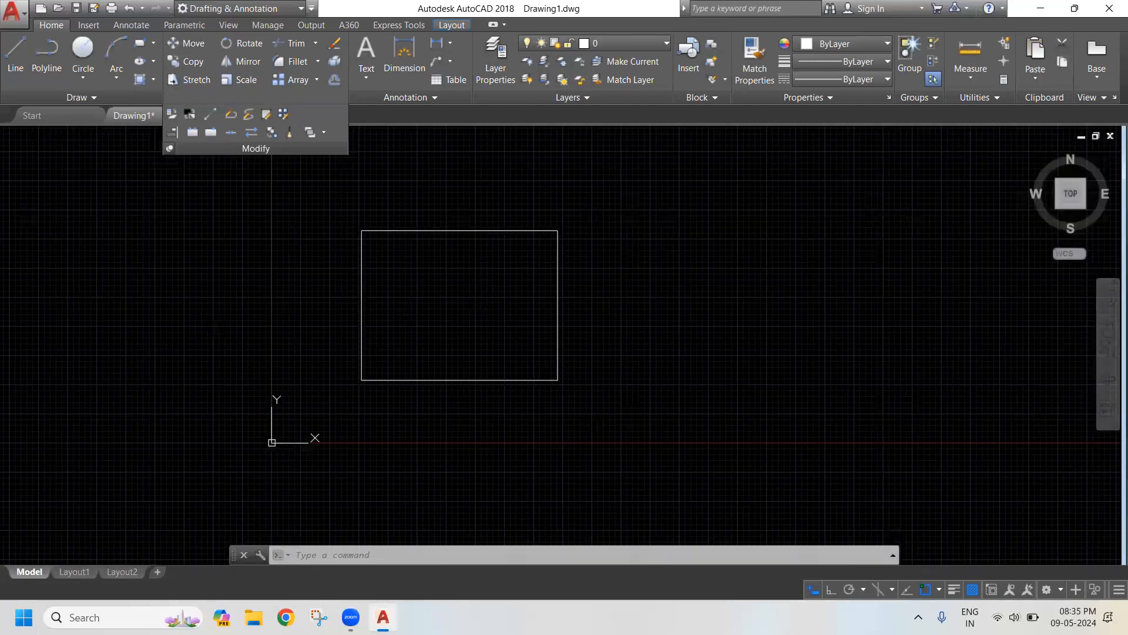
type("c")
key("Return")
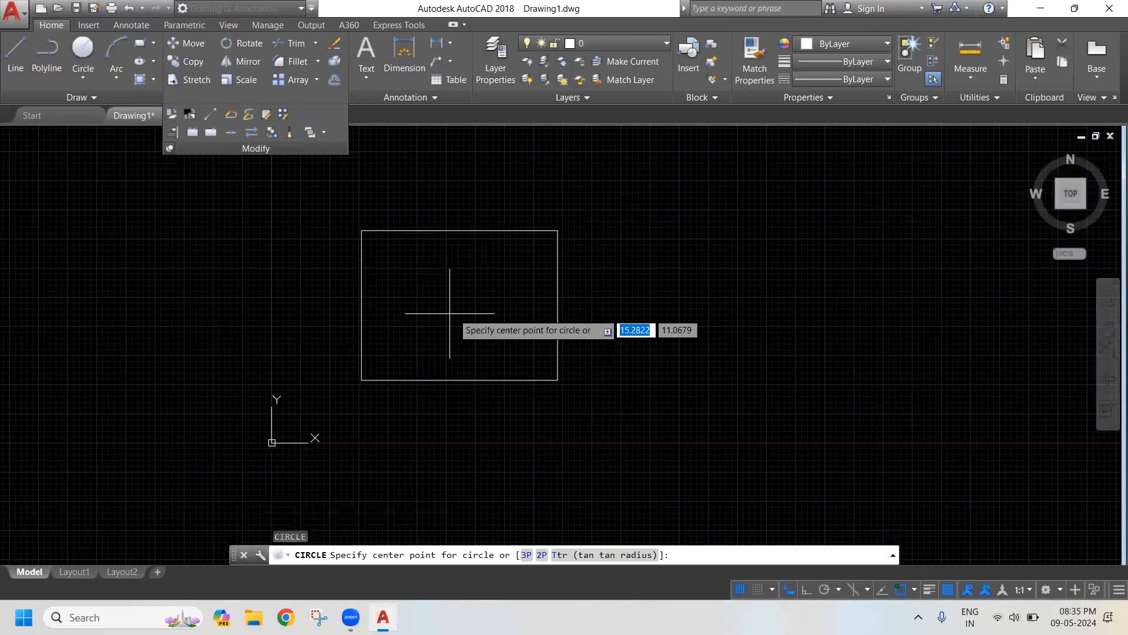
left_click(460, 305)
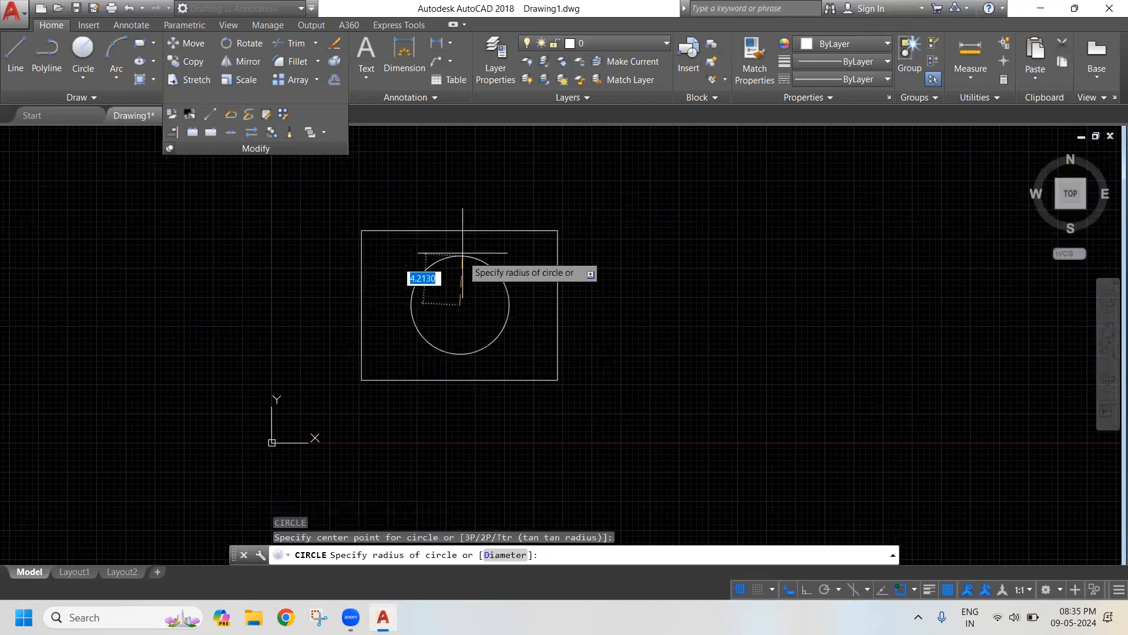
left_click(464, 241)
left_click(521, 226)
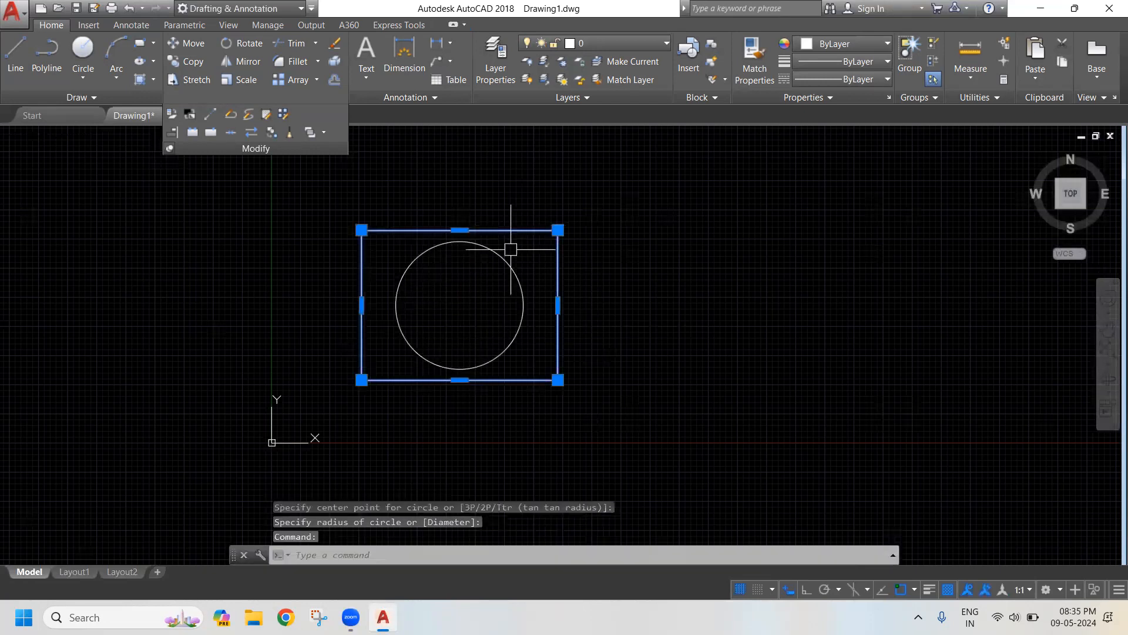
key("Delete")
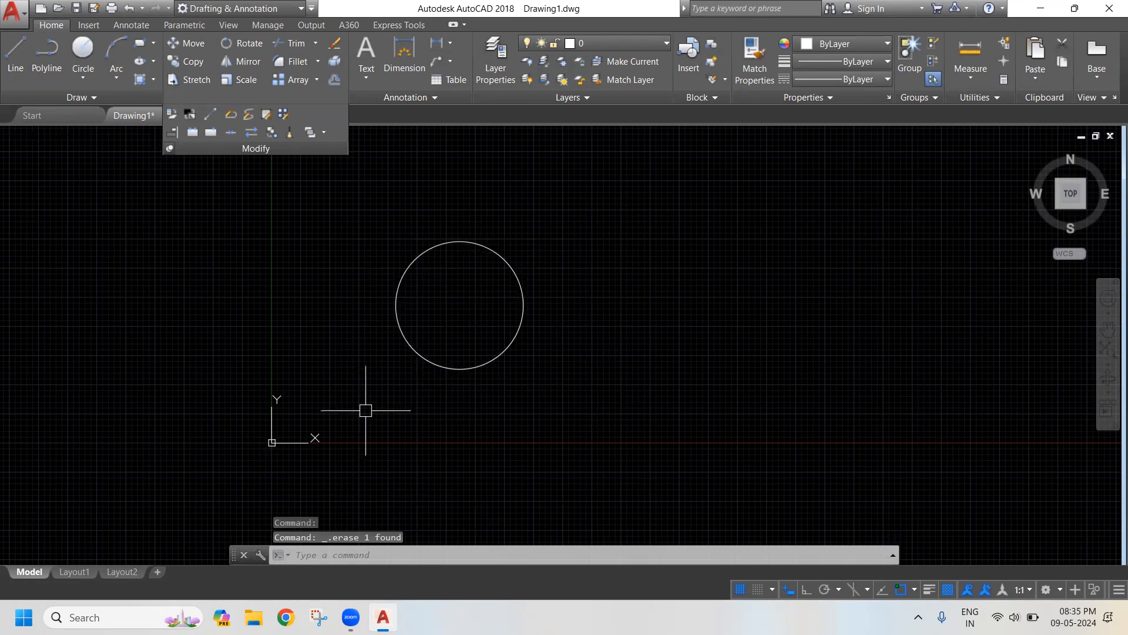
Step: Return to Layout1 and inspect the circle in the viewport, briefly selecting the viewport border
left_click(76, 572)
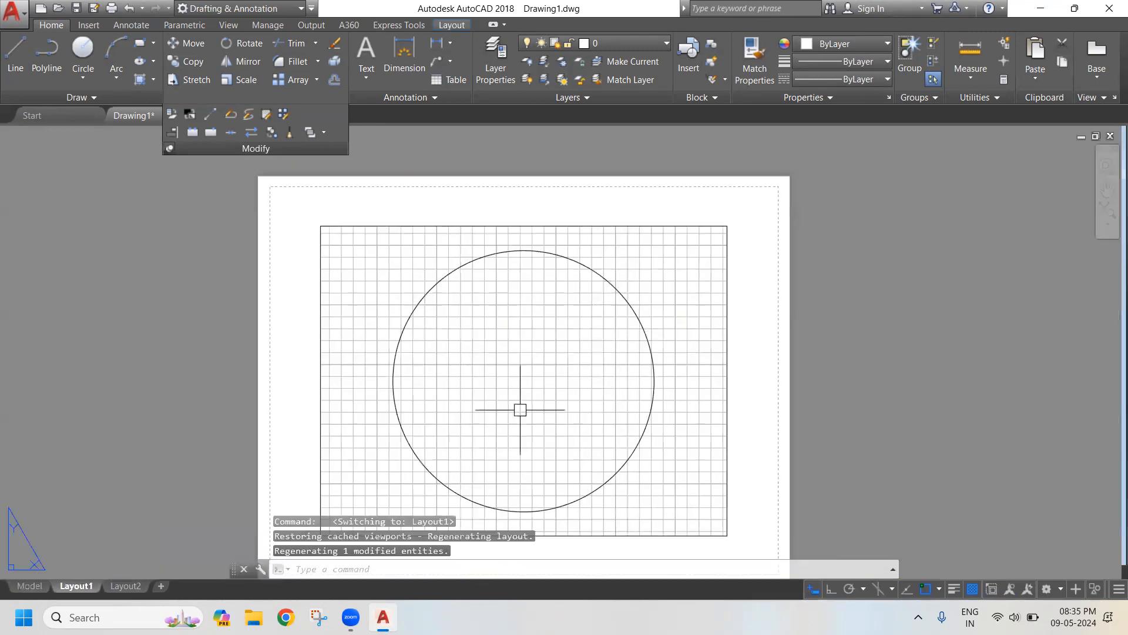
middle_click_drag(530, 412, 554, 392)
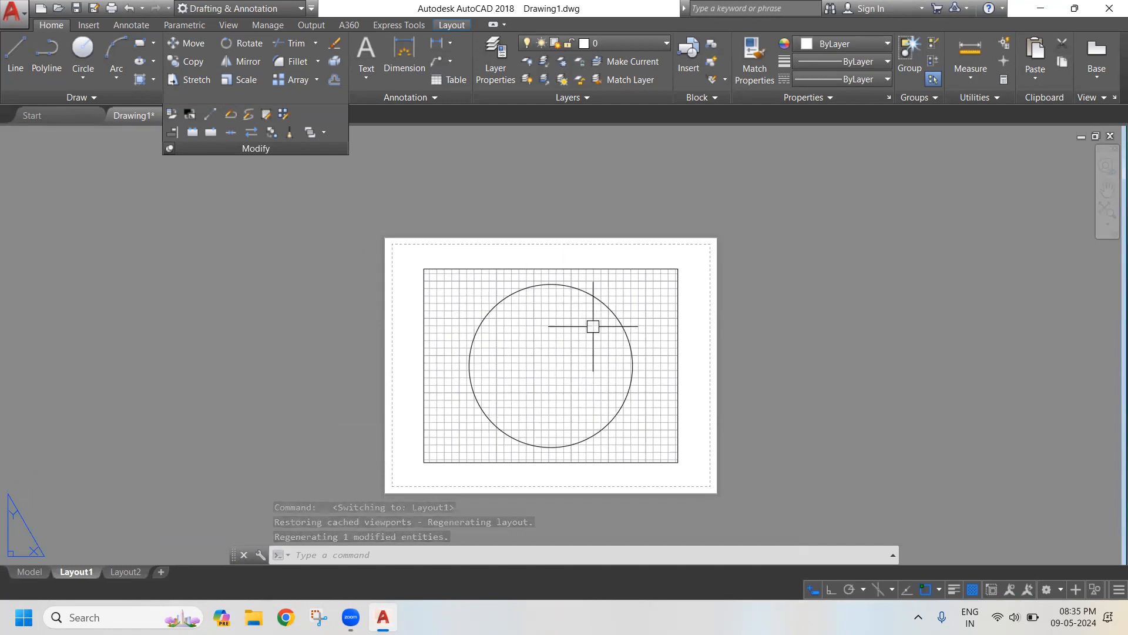
left_click(623, 272)
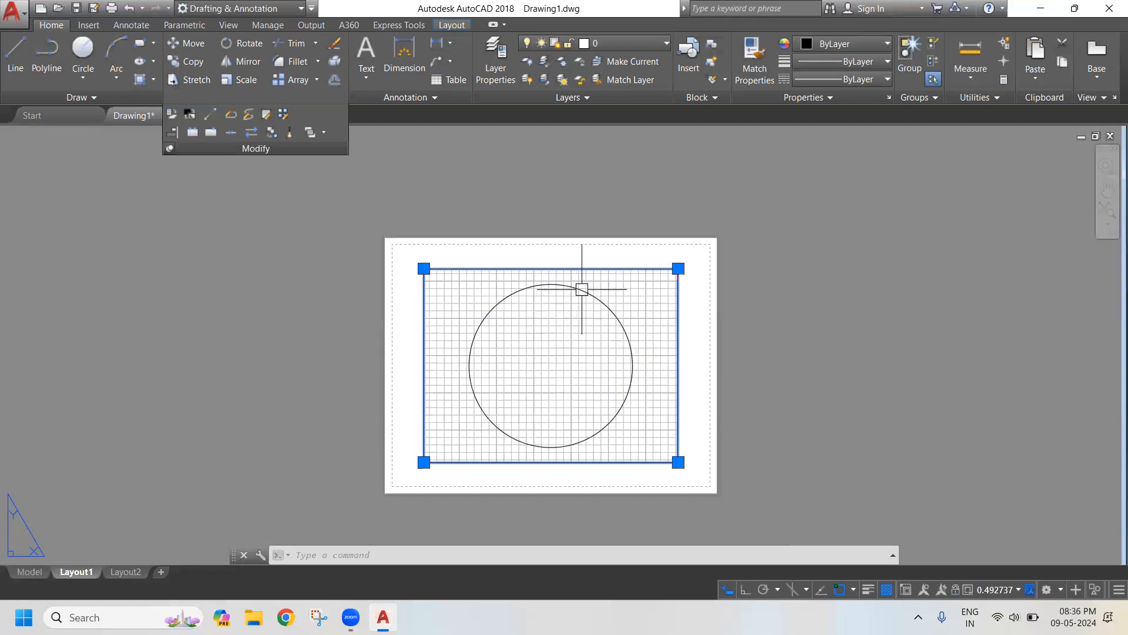
key("Escape")
key("Escape")
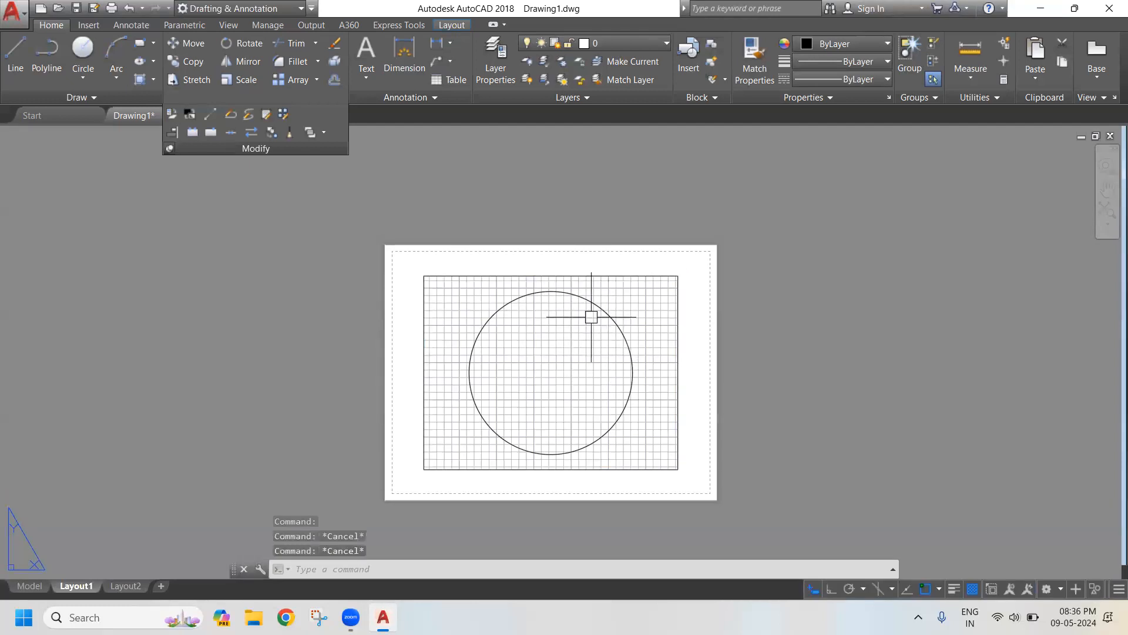
Step: Try repeatedly to select the model-space circle from paper space in Layout1 with selection windows across its edge
left_click(638, 295)
left_click(549, 354)
left_click(640, 316)
left_click(580, 335)
left_click(640, 318)
left_click(568, 356)
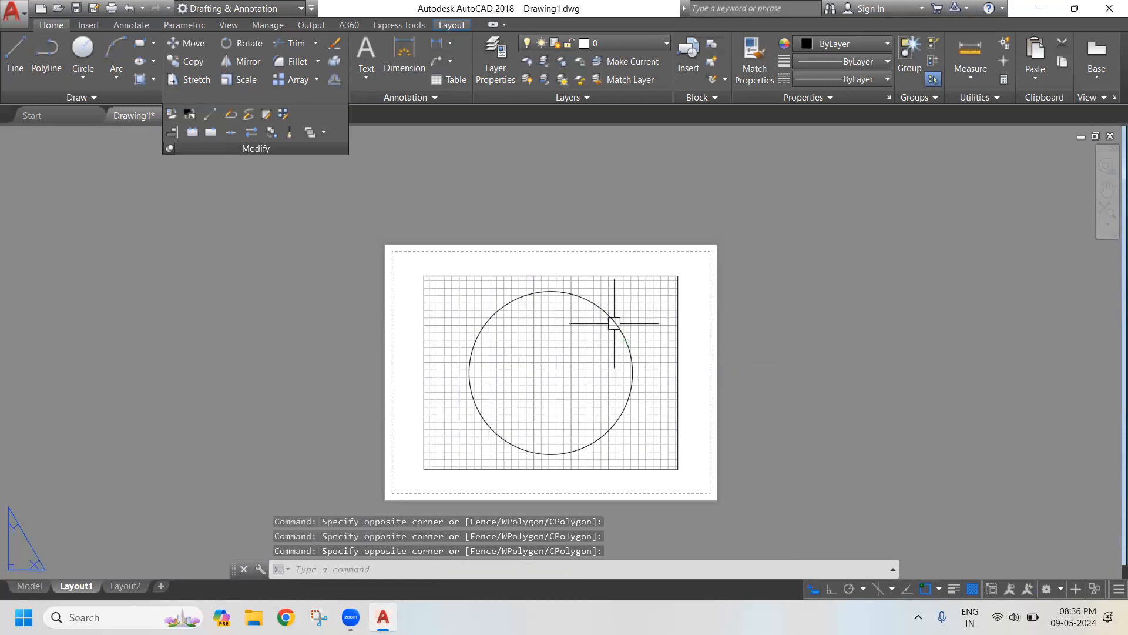
scroll(547, 355, "up", 3)
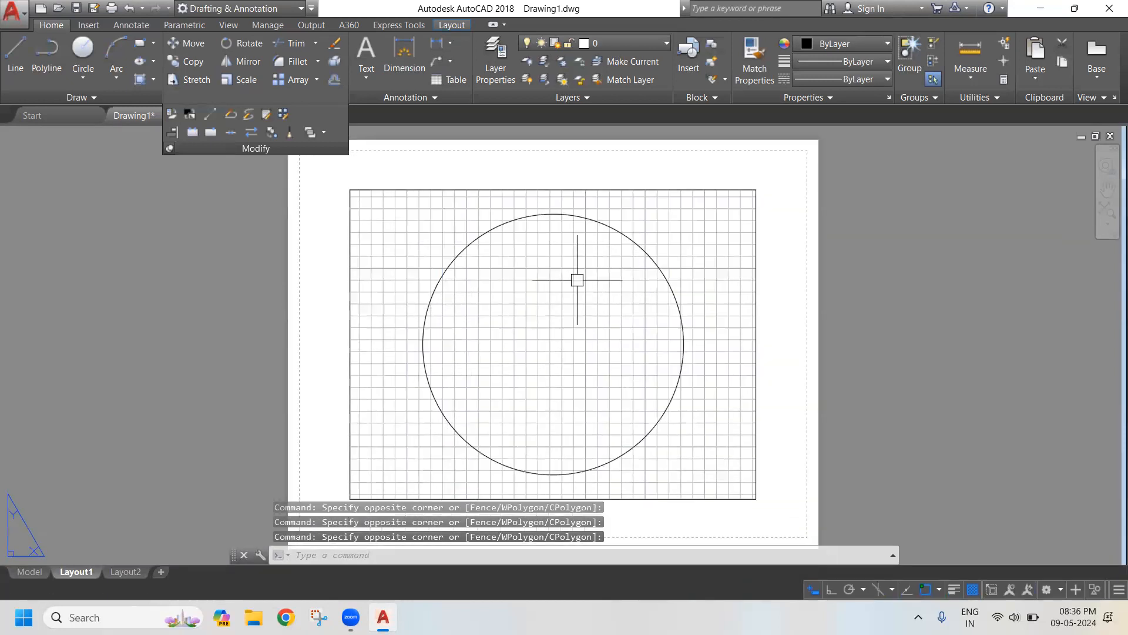
left_click(668, 228)
left_click(608, 301)
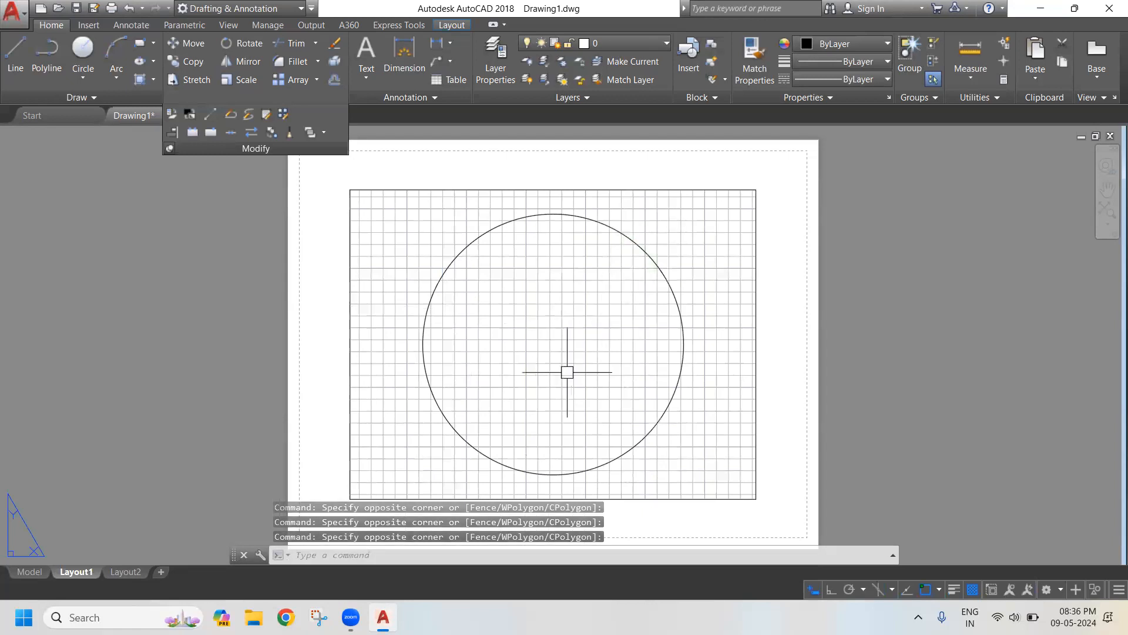
left_click(681, 249)
left_click(598, 319)
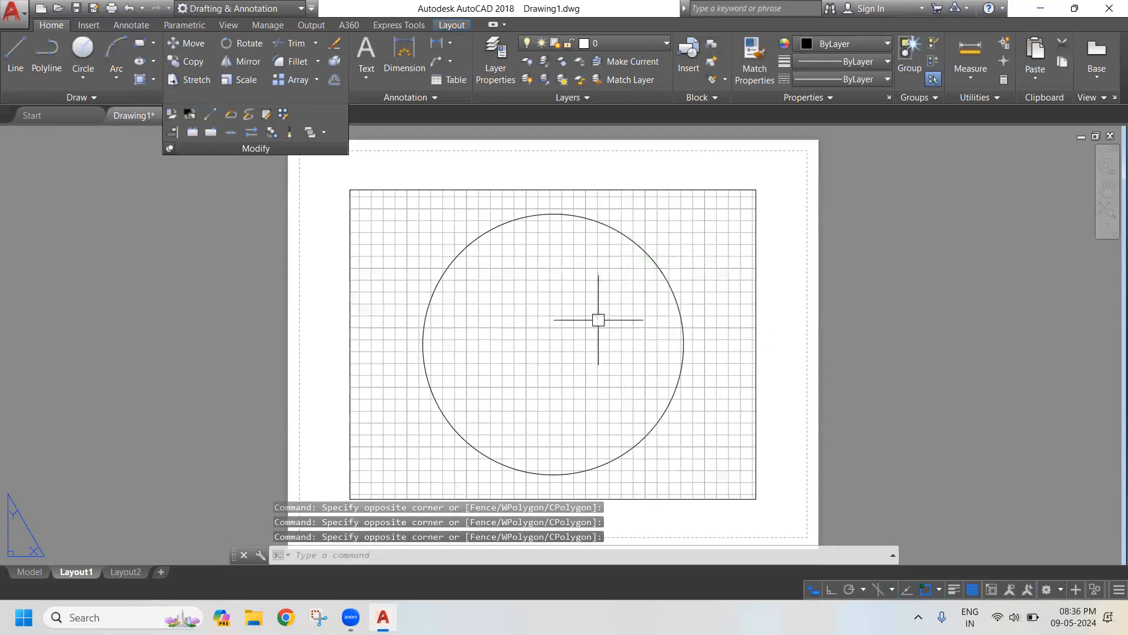
left_click(681, 257)
left_click(601, 318)
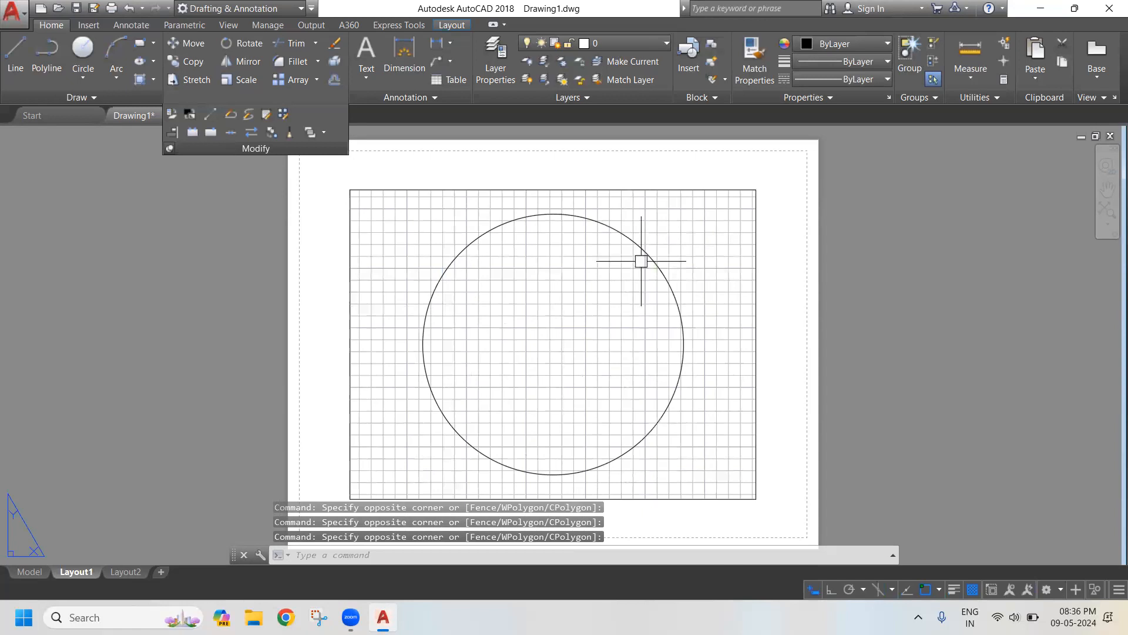
left_click(687, 252)
left_click(617, 320)
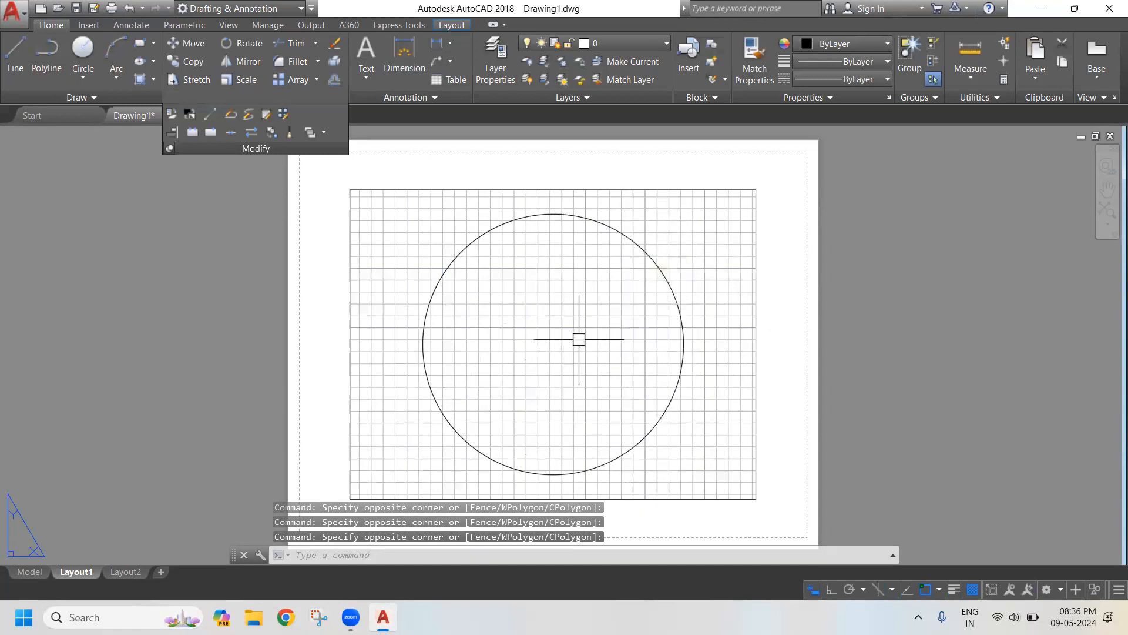
Step: Regenerate the layout and draw a rectangle in paper space inside the circle on Layout1
scroll(579, 339, "down", 2)
key("Return")
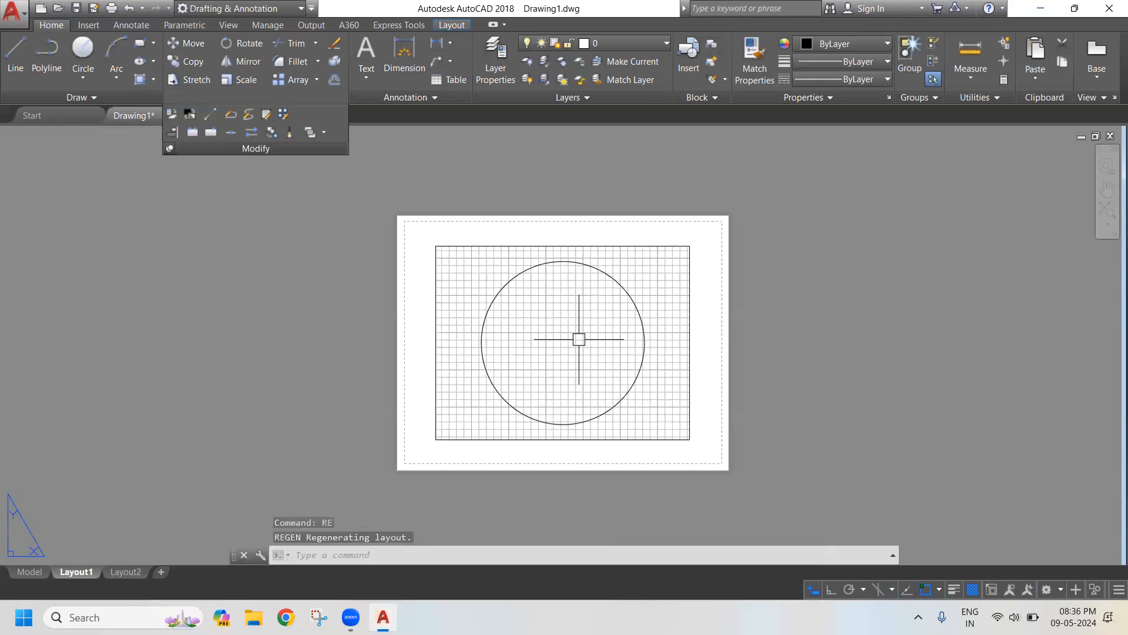
left_click(579, 339)
left_click(537, 351)
type("REC")
key("Return")
left_click(507, 305)
left_click(630, 389)
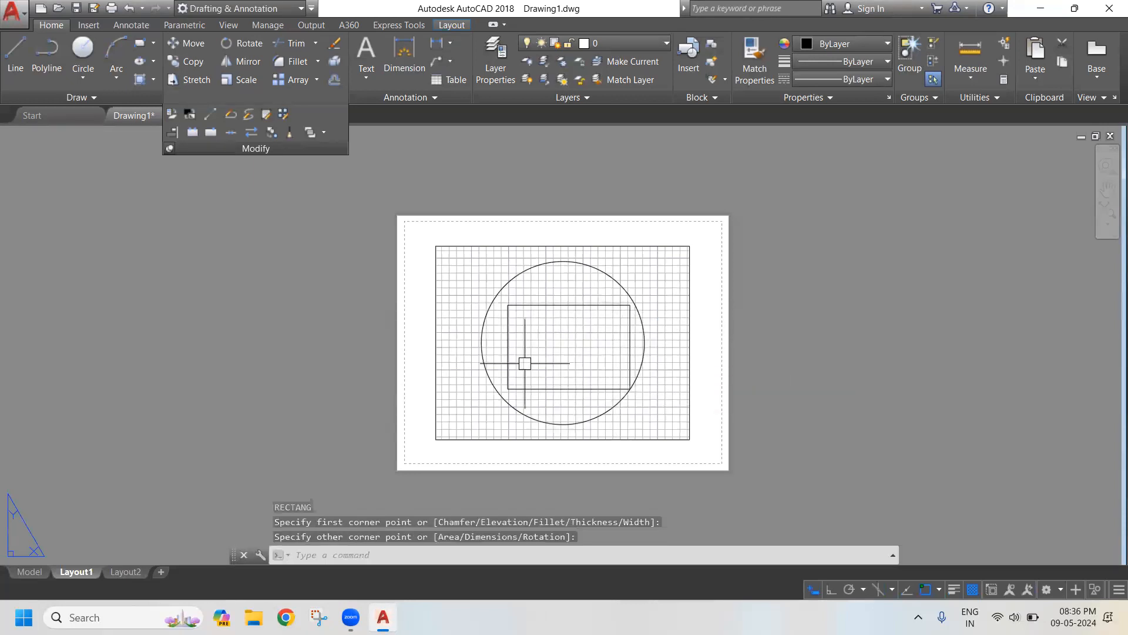
Step: Test which Layout1 objects can be selected using window and crossing selections around the circle and rectangle, clearing each selection
left_click(464, 264)
left_click(652, 397)
key("Escape")
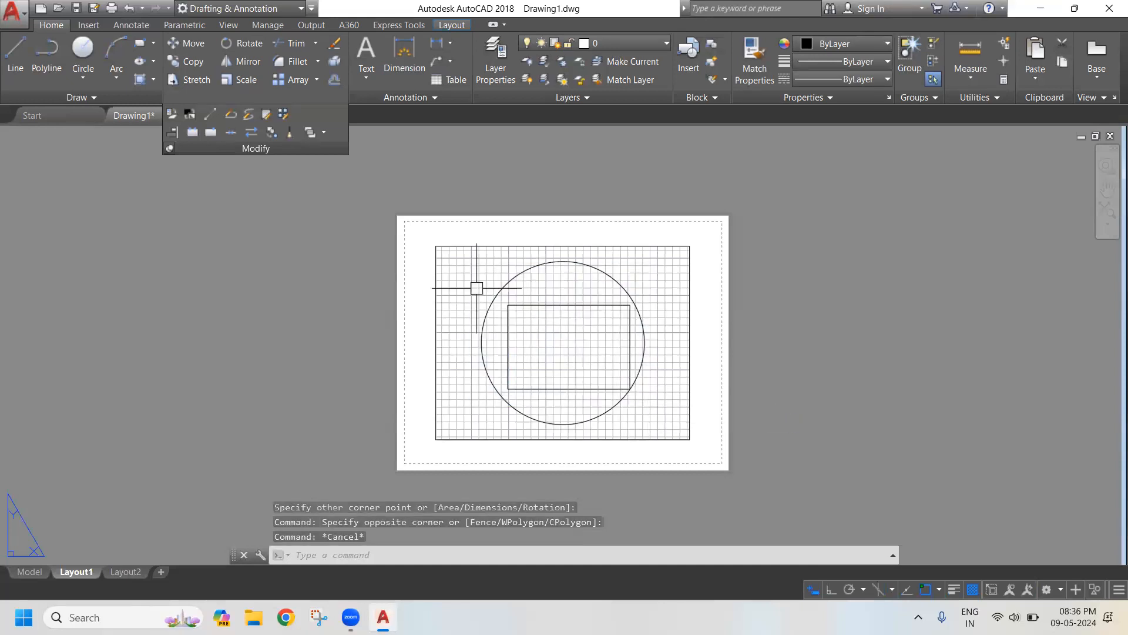
left_click(474, 282)
left_click(650, 395)
key("Escape")
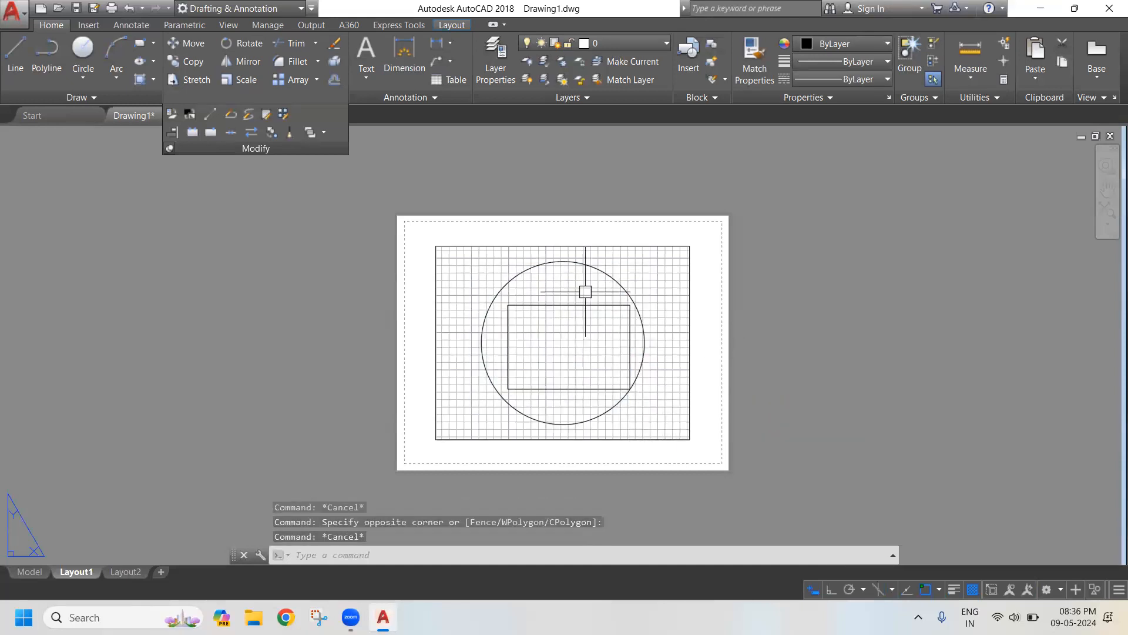
left_click(571, 287)
left_click(529, 339)
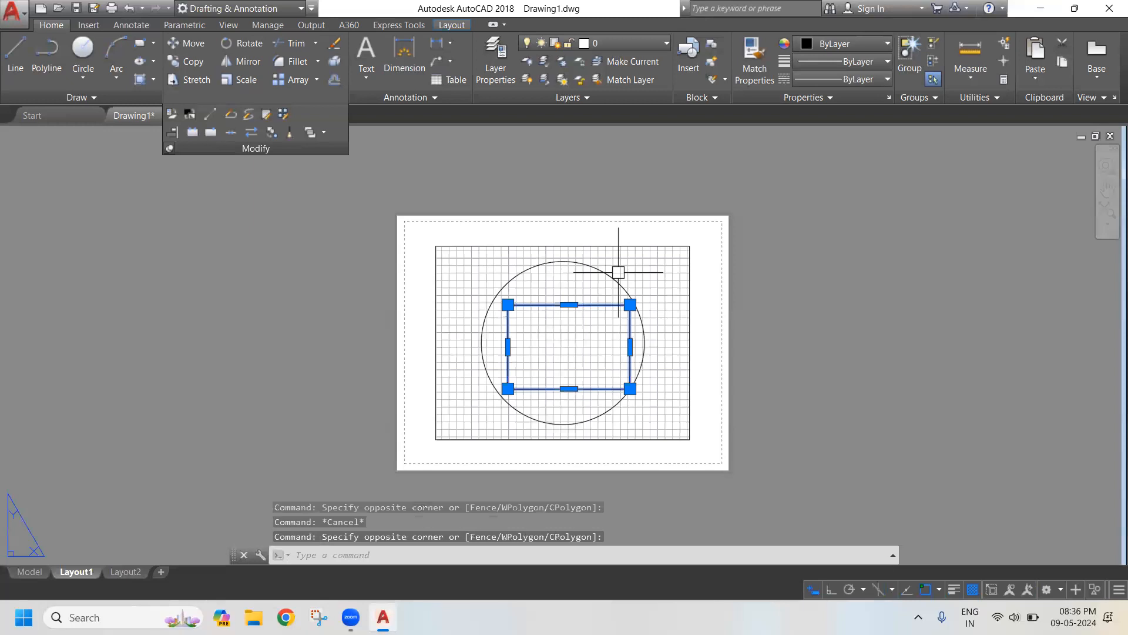
key("Escape")
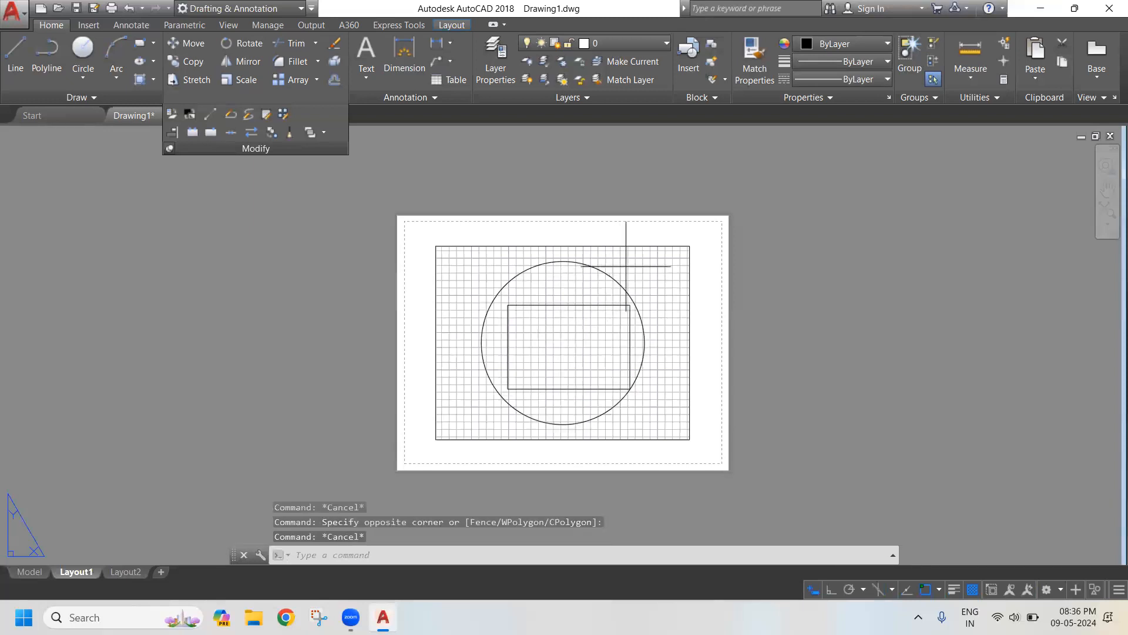
Step: Try again to select the circle in Layout1 by crossing its edge and picking it directly
left_click(554, 293)
left_click(621, 267)
left_click(566, 278)
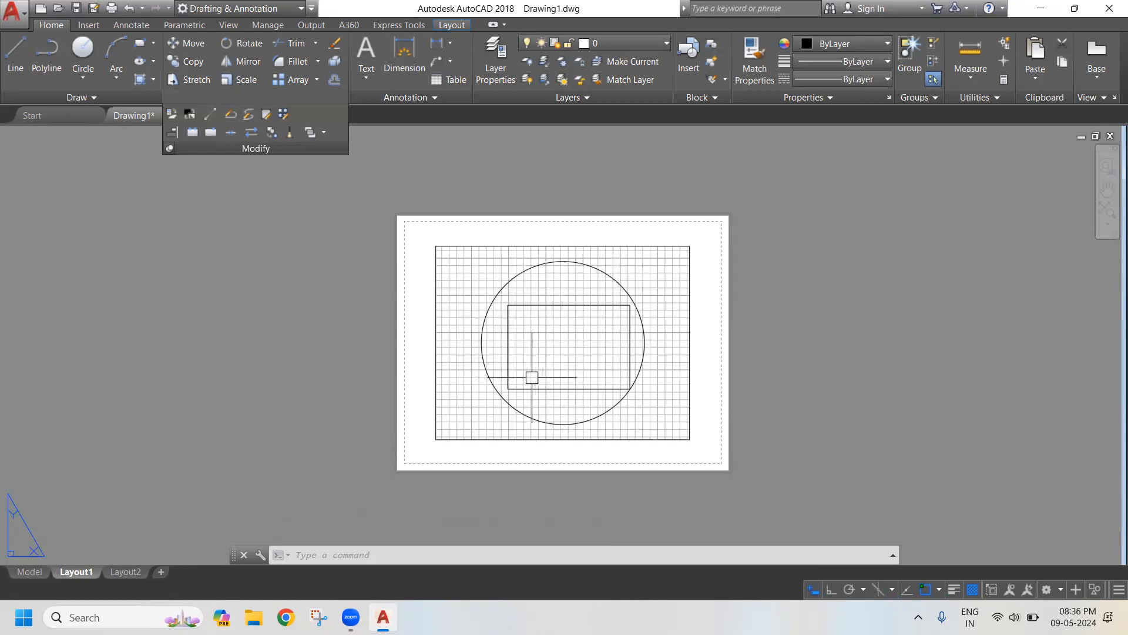
left_click(620, 285)
left_click(618, 284)
left_click(617, 284)
left_click(617, 283)
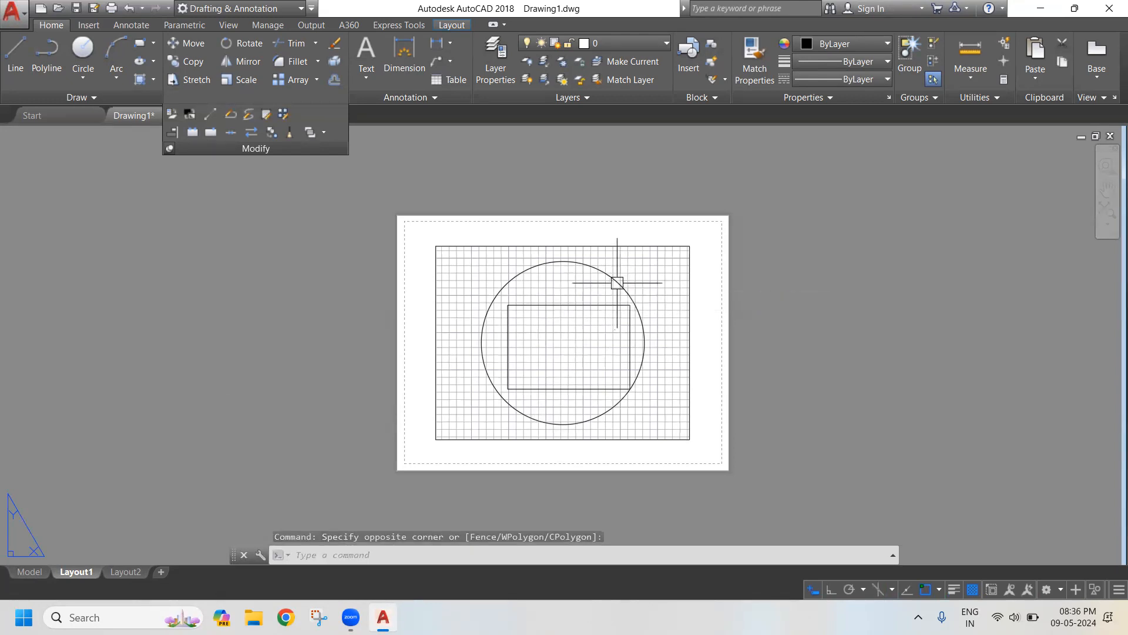
key("Escape")
Step: Test-select the rectangle in Layout1, clear the selection, and inspect the model space contents before returning to Layout1
left_click(558, 305)
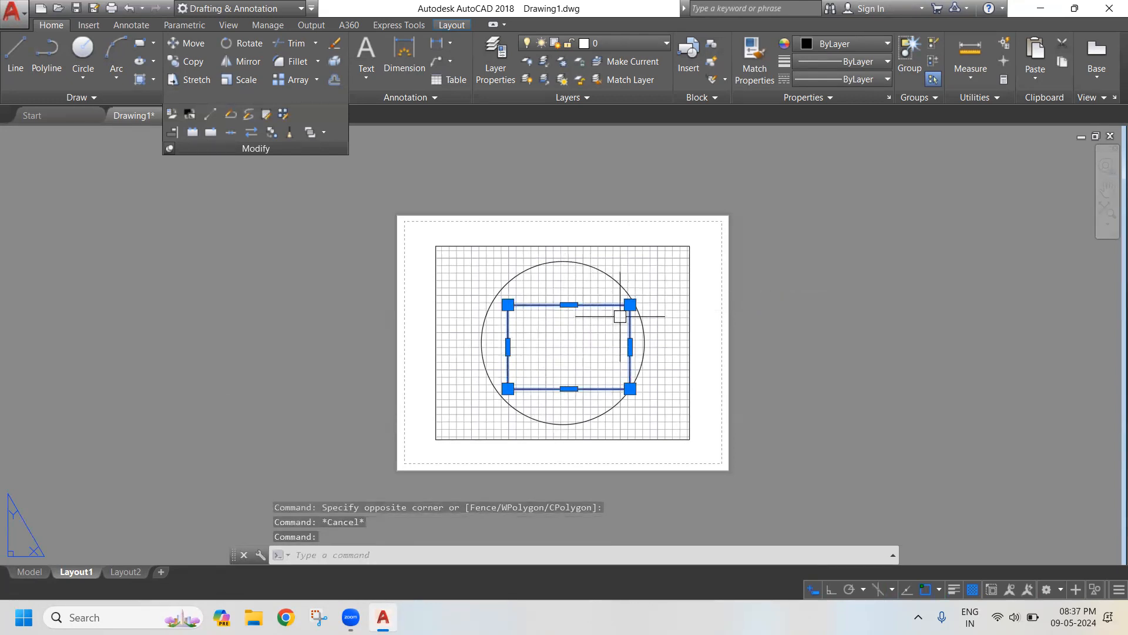
key("Escape")
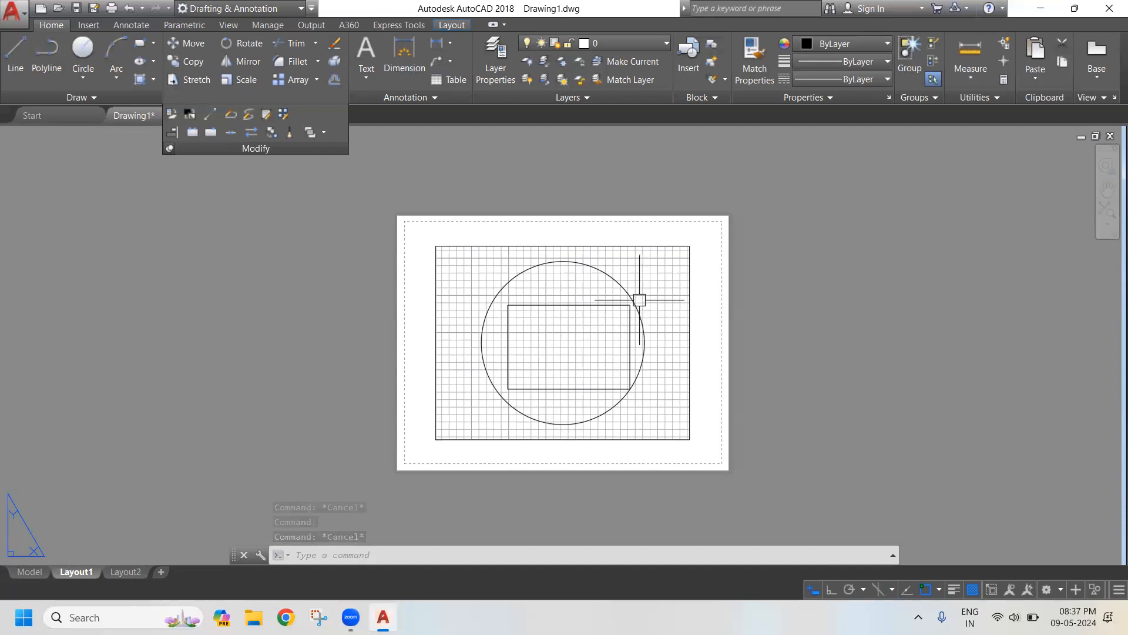
left_click(29, 572)
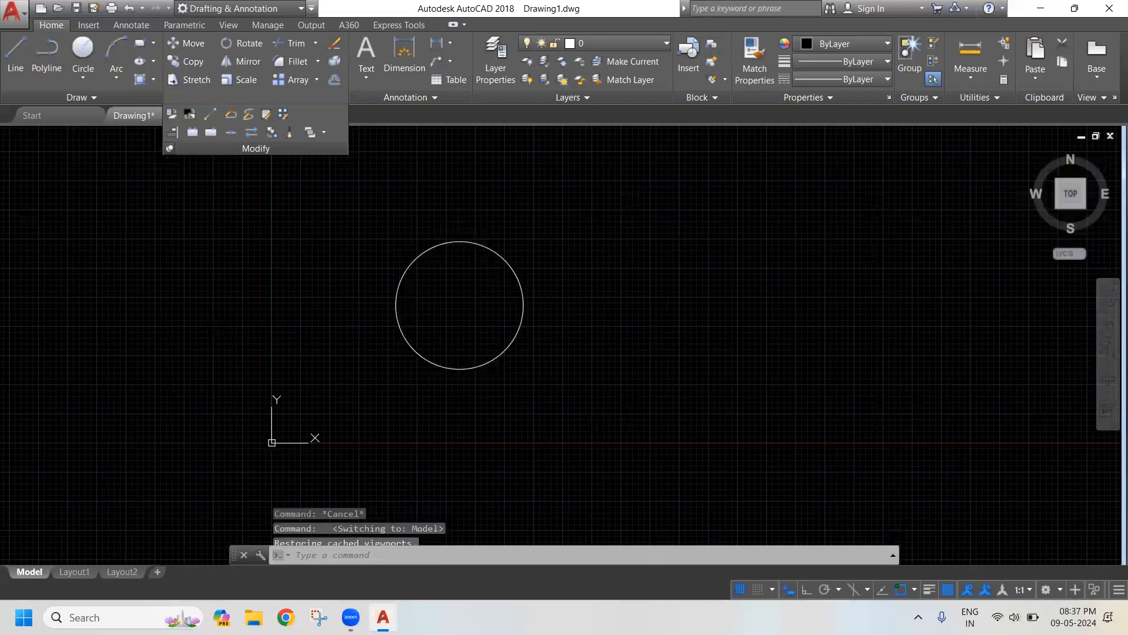
scroll(605, 421, "down", 2)
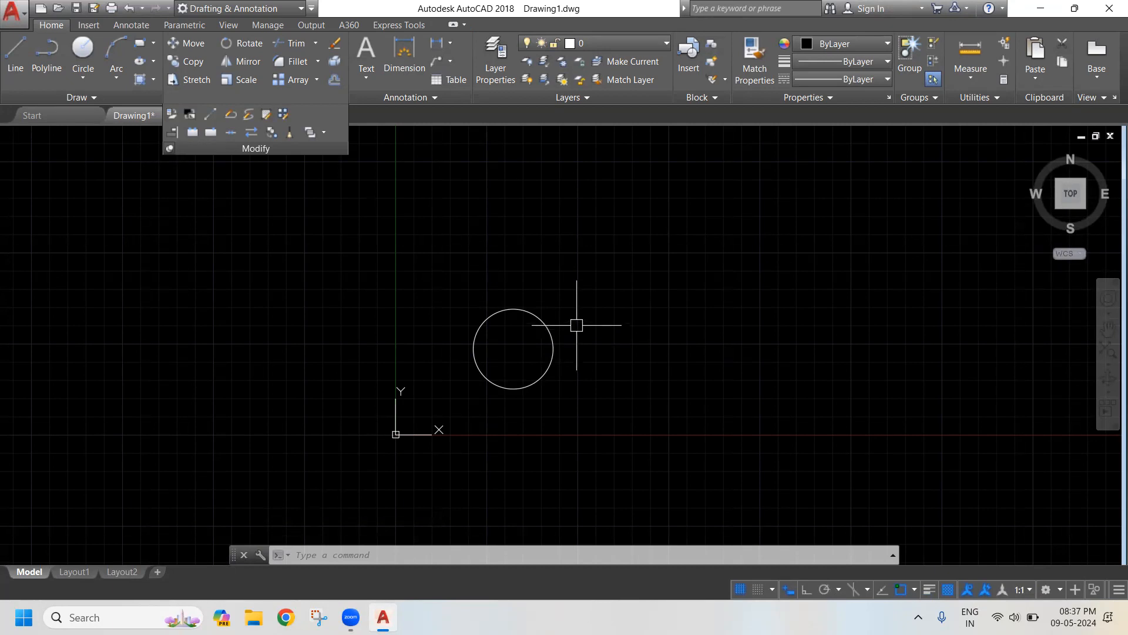
left_click(75, 572)
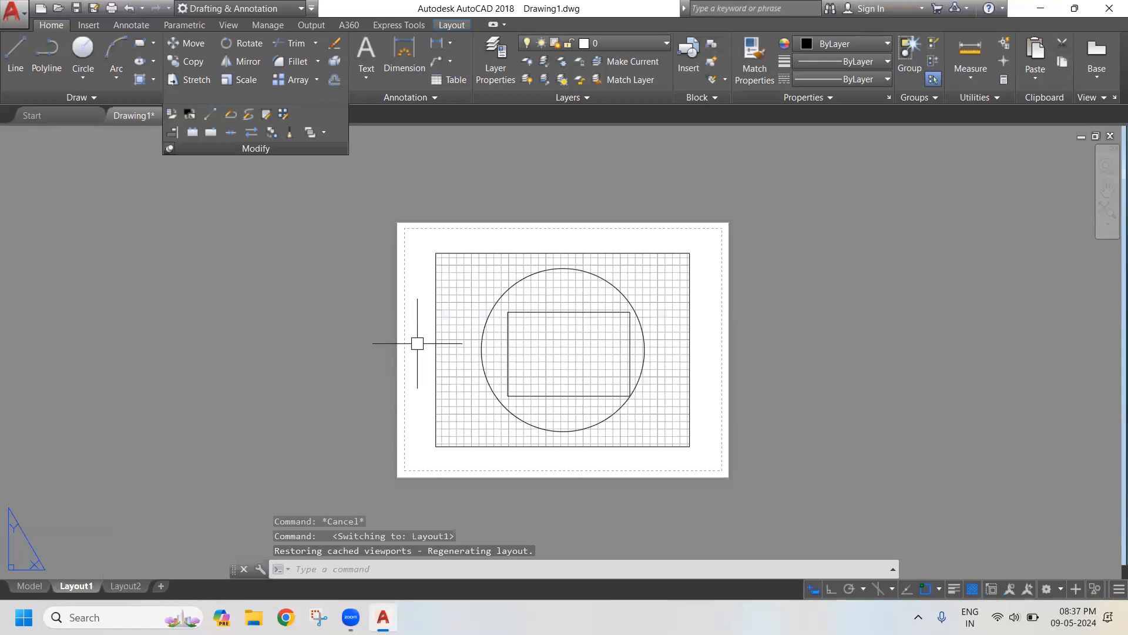
Step: Test-select with a crossing window over the upper edges of the circle and rectangle in Layout1 and clear the selection
left_click(608, 299)
left_click(568, 332)
key("Escape")
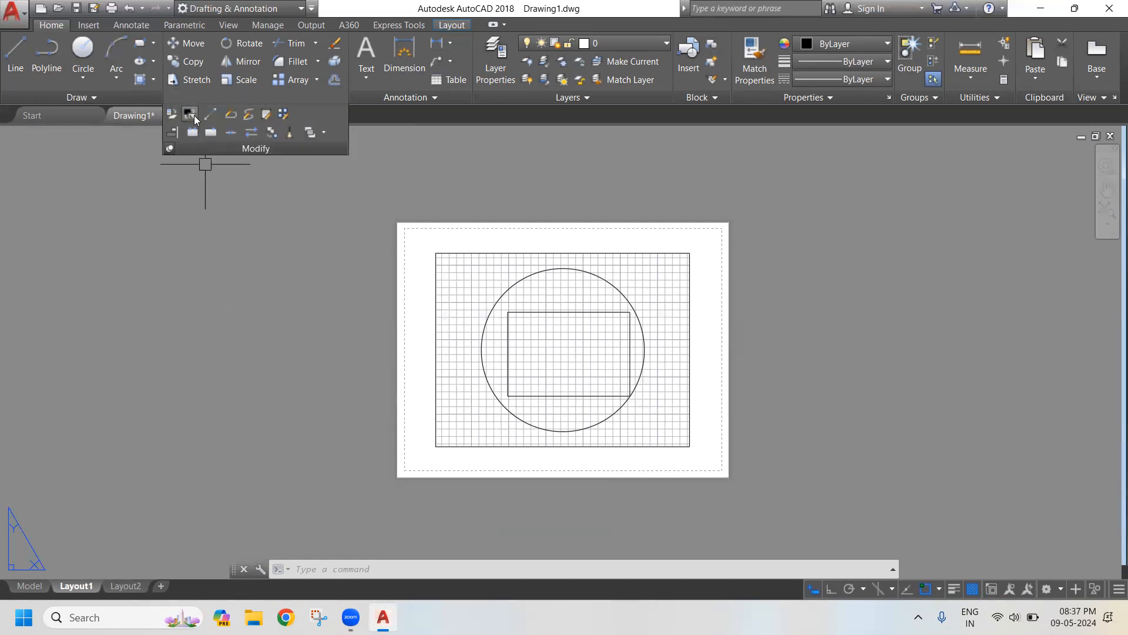
Step: Move the rectangle from paper space to model space on Layout1 with the change space (CHSPACE) tool
left_click(197, 131)
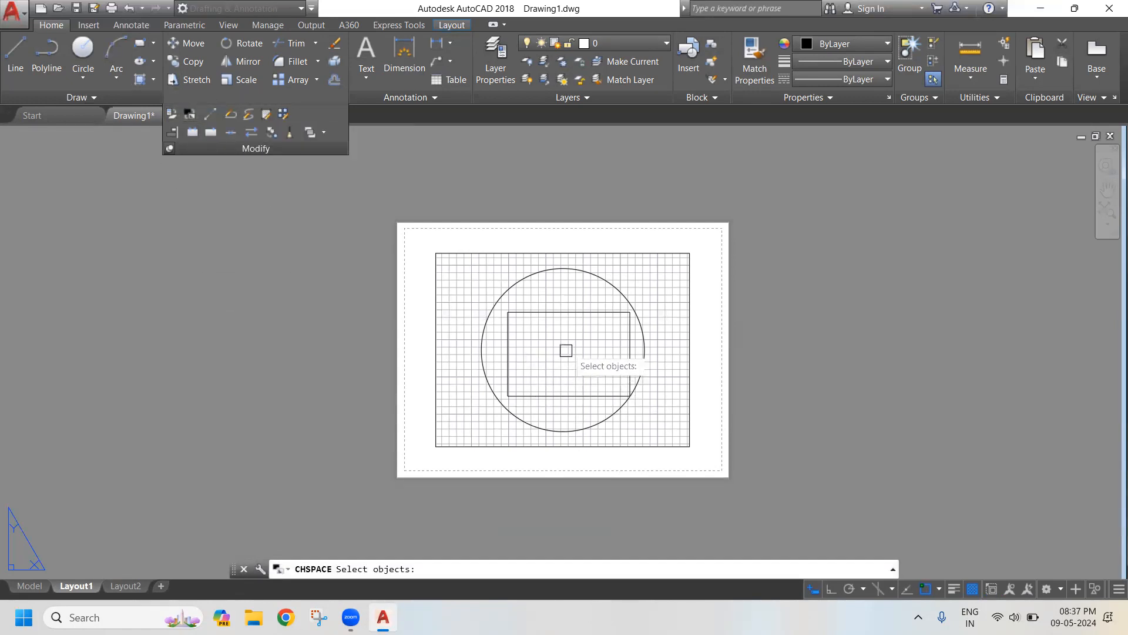
left_click(574, 312)
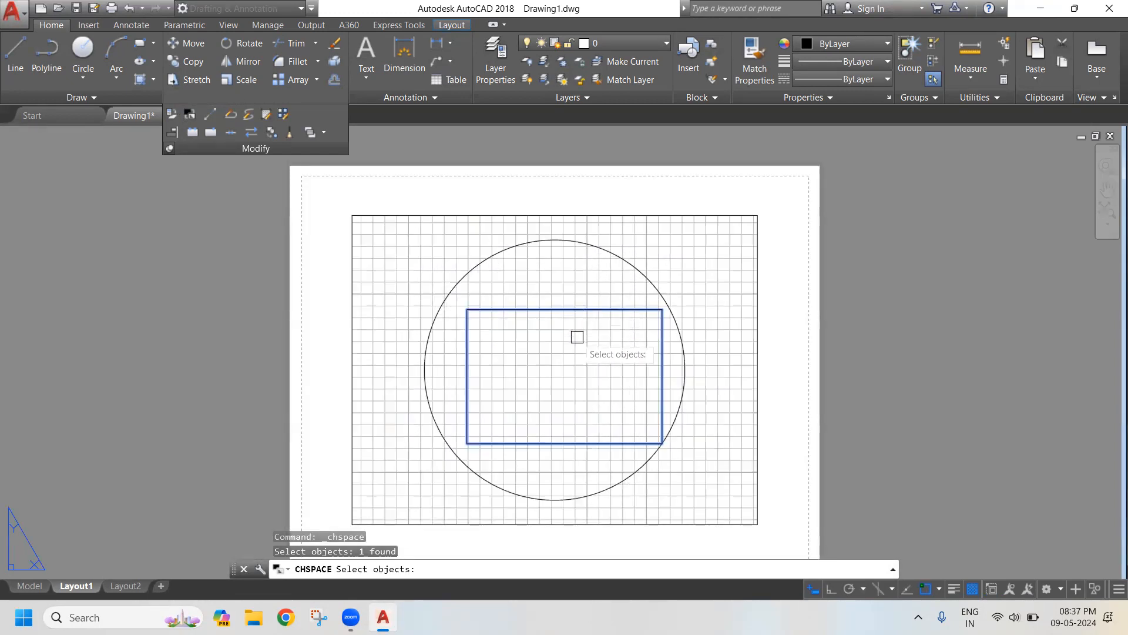
scroll(535, 352, "up", 2)
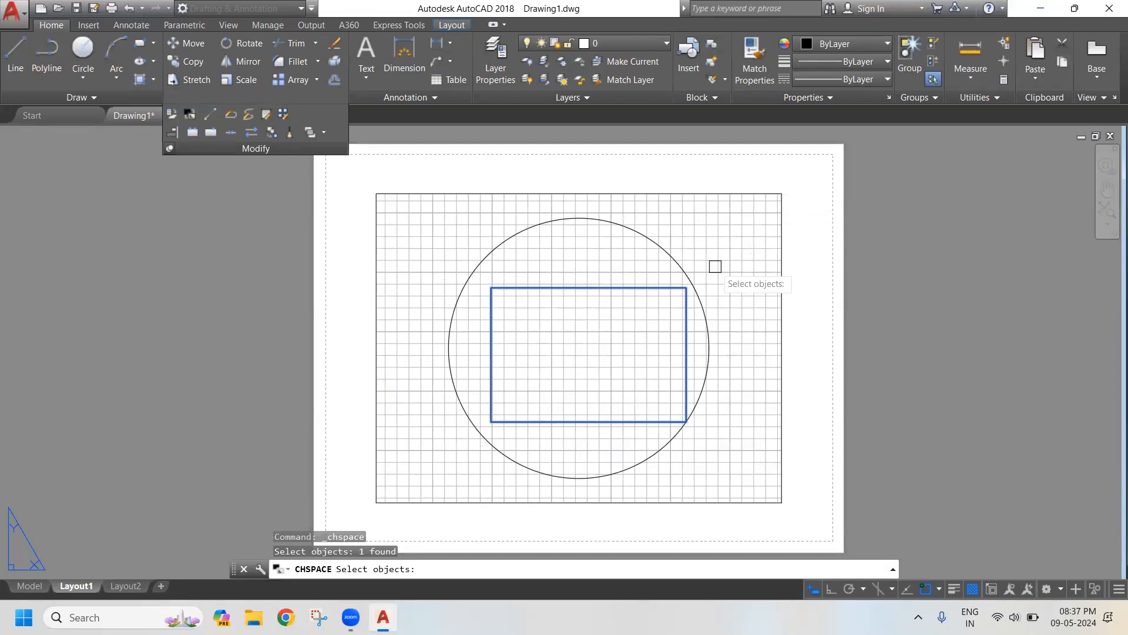
key("Return")
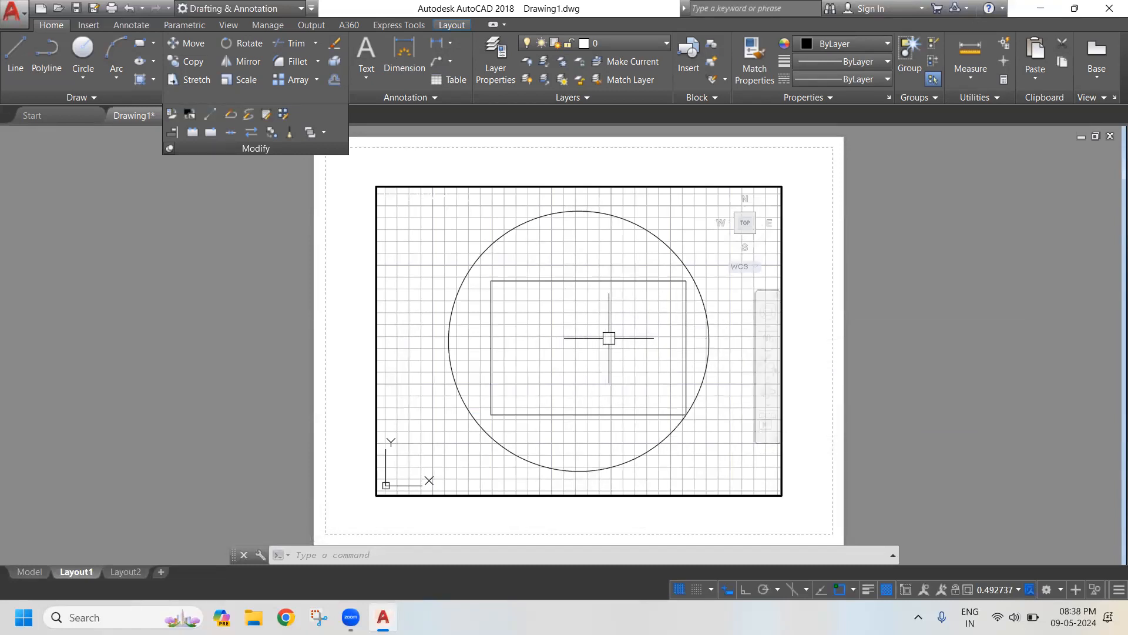
Step: Zoom and pan inside the active Layout1 viewport to check whether the rectangle moves and scales together with the circle
scroll(609, 337, "down", 2)
scroll(609, 338, "up", 2)
scroll(608, 335, "down", 2)
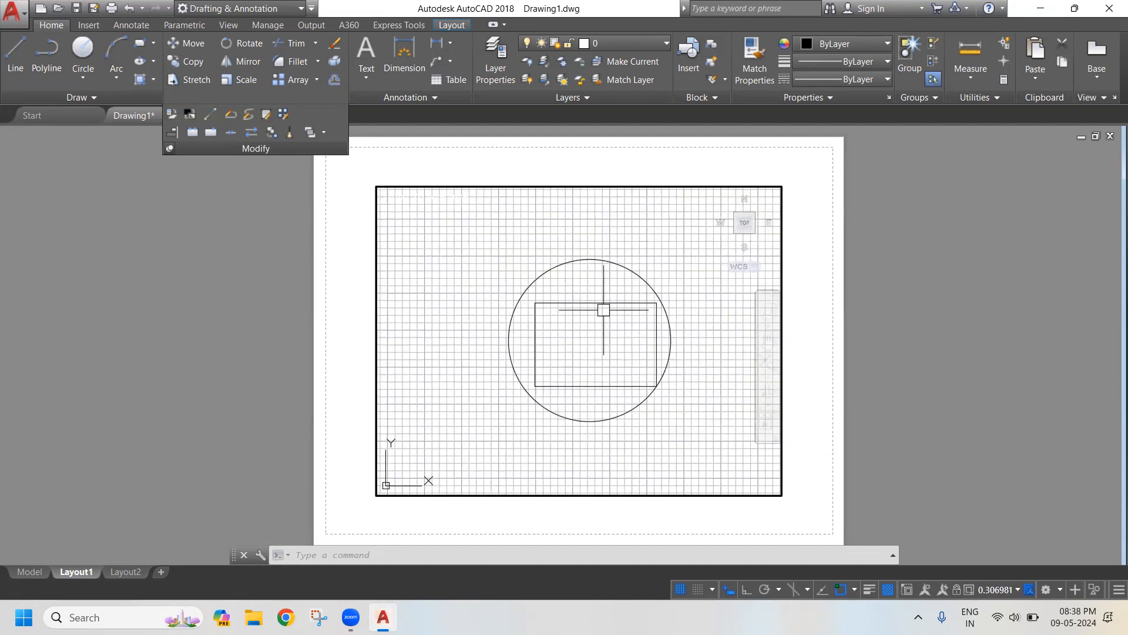
scroll(604, 310, "up", 4)
scroll(604, 320, "down", 2)
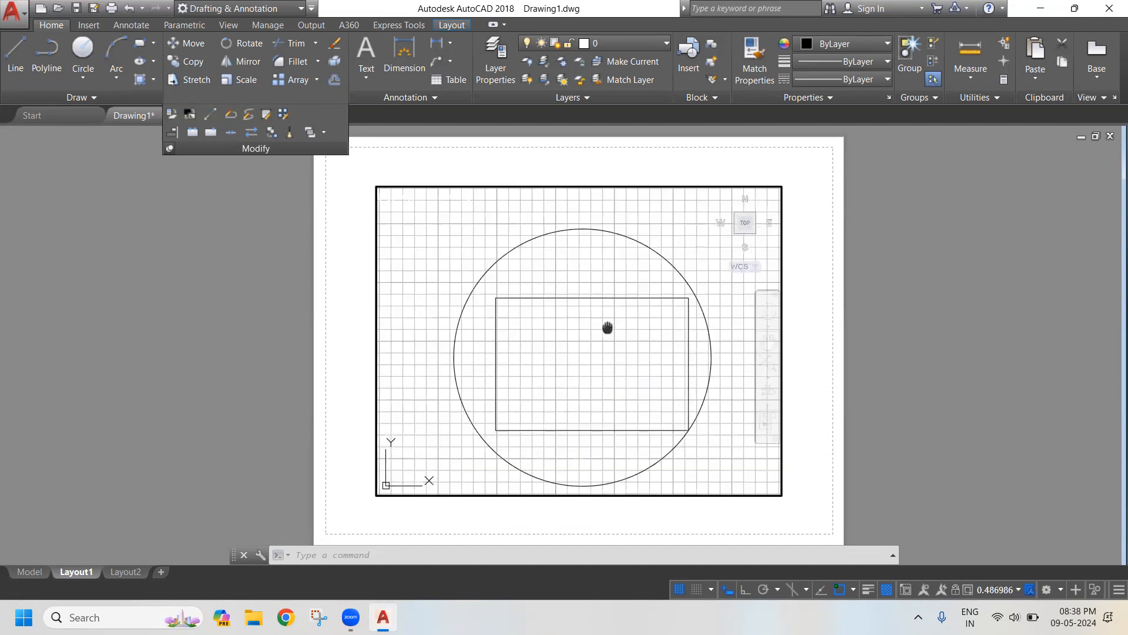
middle_click_drag(608, 327, 599, 305)
scroll(630, 298, "down", 2)
scroll(630, 298, "up", 2)
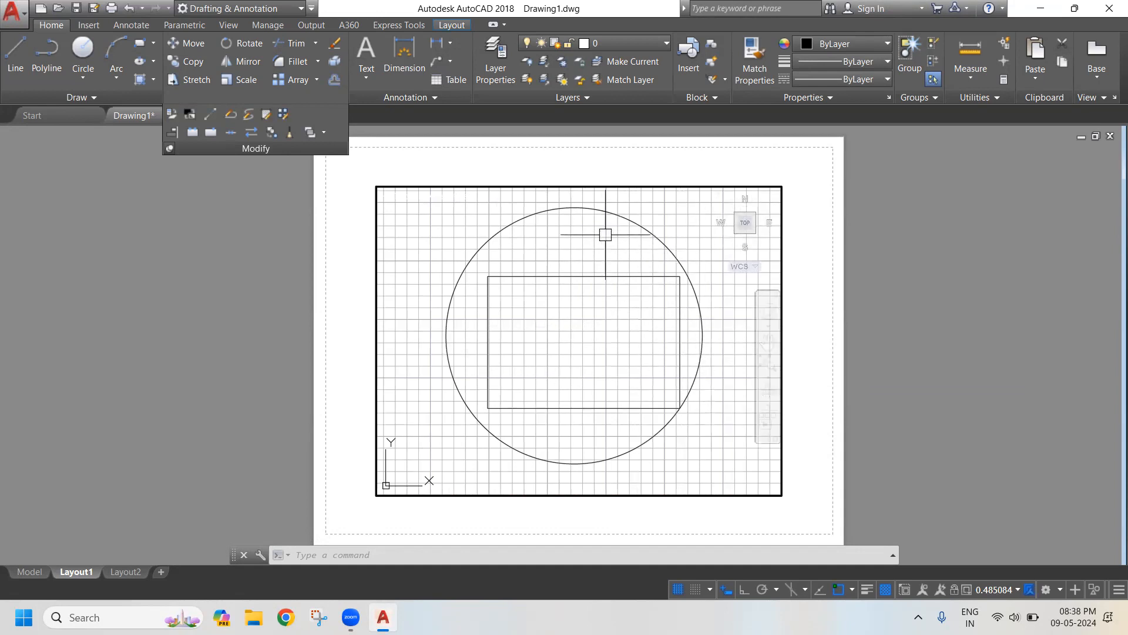
scroll(616, 268, "down", 2)
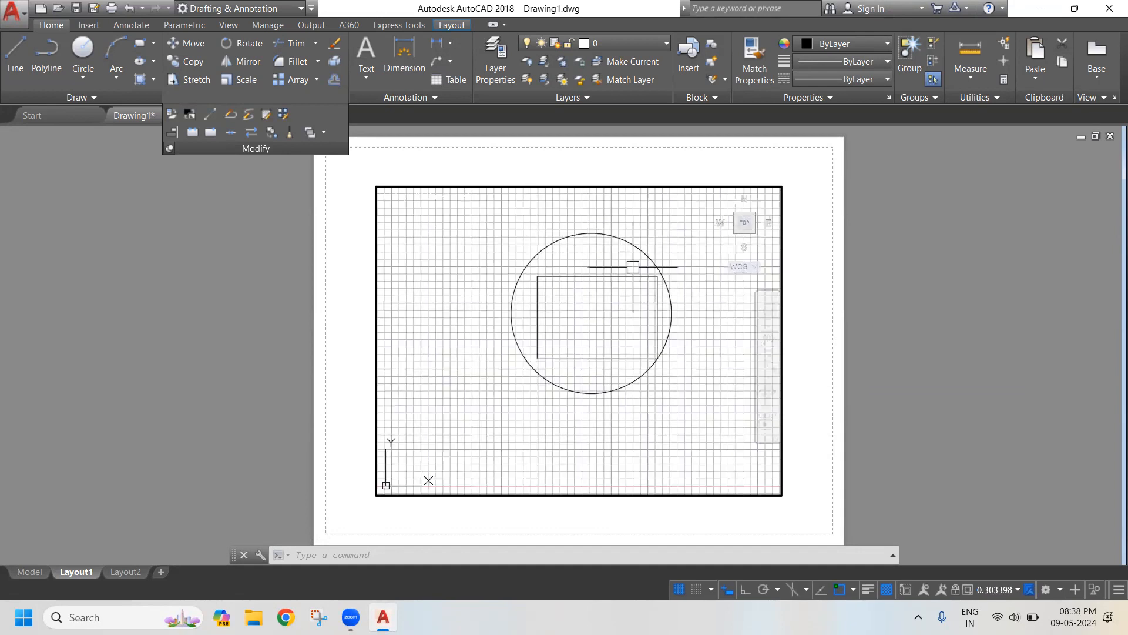
Step: Test-select the circle and rectangle inside the active viewport with repeated crossing windows, clearing each selection
left_click(650, 223)
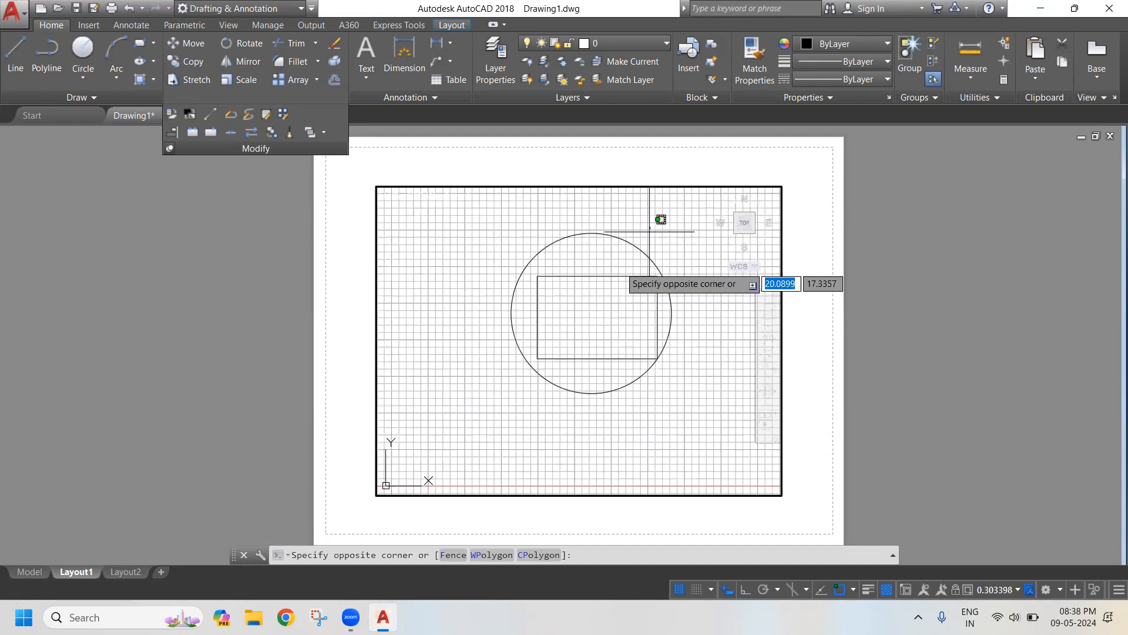
left_click(577, 305)
middle_click_drag(597, 311, 553, 329)
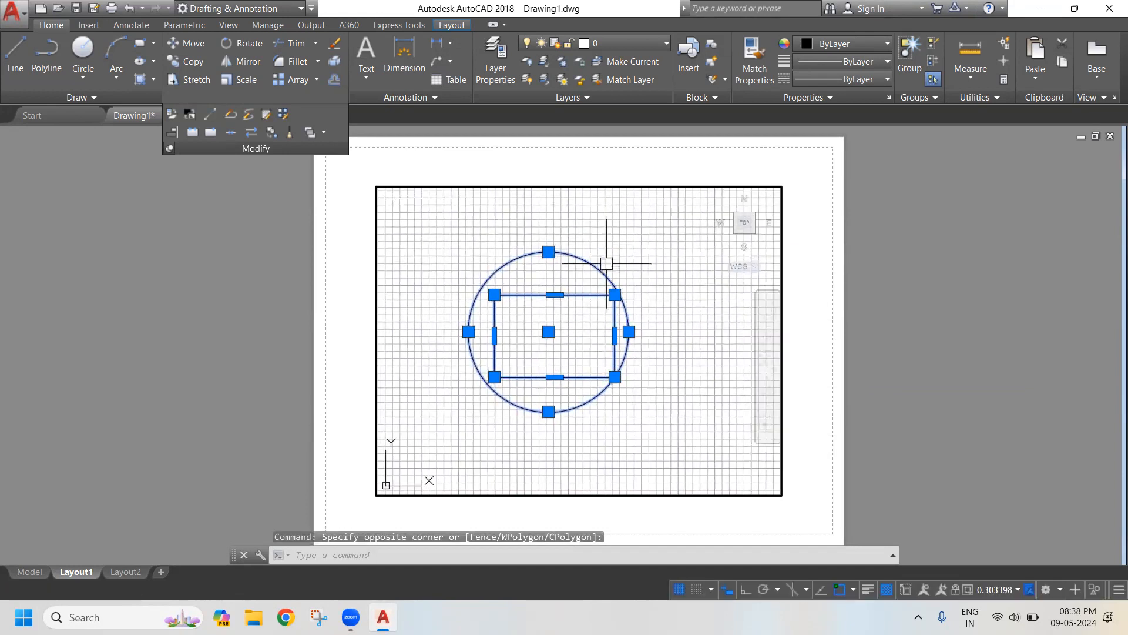
key("Escape")
left_click(627, 232)
left_click(545, 308)
key("Escape")
left_click(647, 237)
left_click(579, 308)
key("Escape")
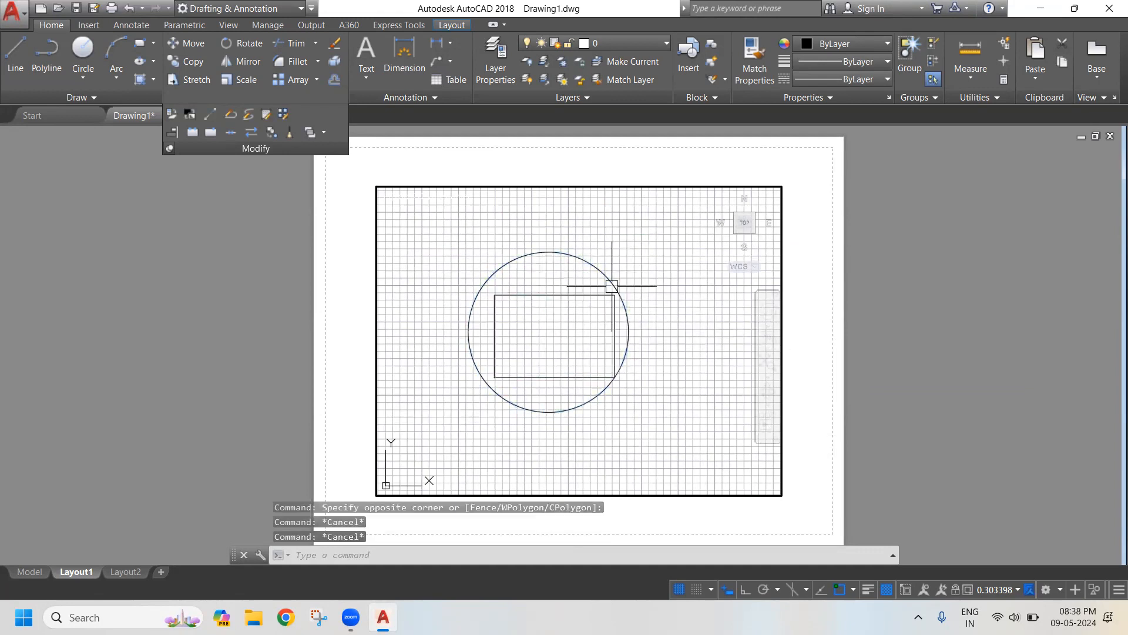
Step: Turn off the grid display inside the Layout1 viewport
scroll(604, 335, "up", 4)
scroll(605, 342, "down", 4)
middle_click_drag(604, 342, 633, 358)
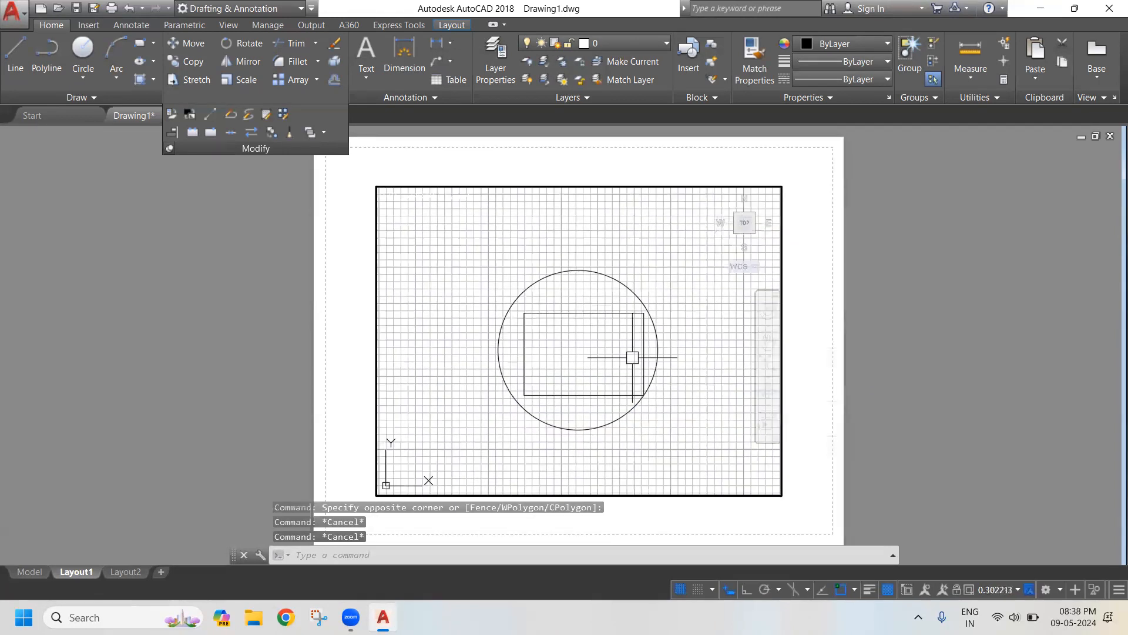
left_click(681, 589)
mouse_move(587, 329)
middle_mouse_down()
mouse_move(598, 305)
mouse_move(595, 316)
middle_mouse_up()
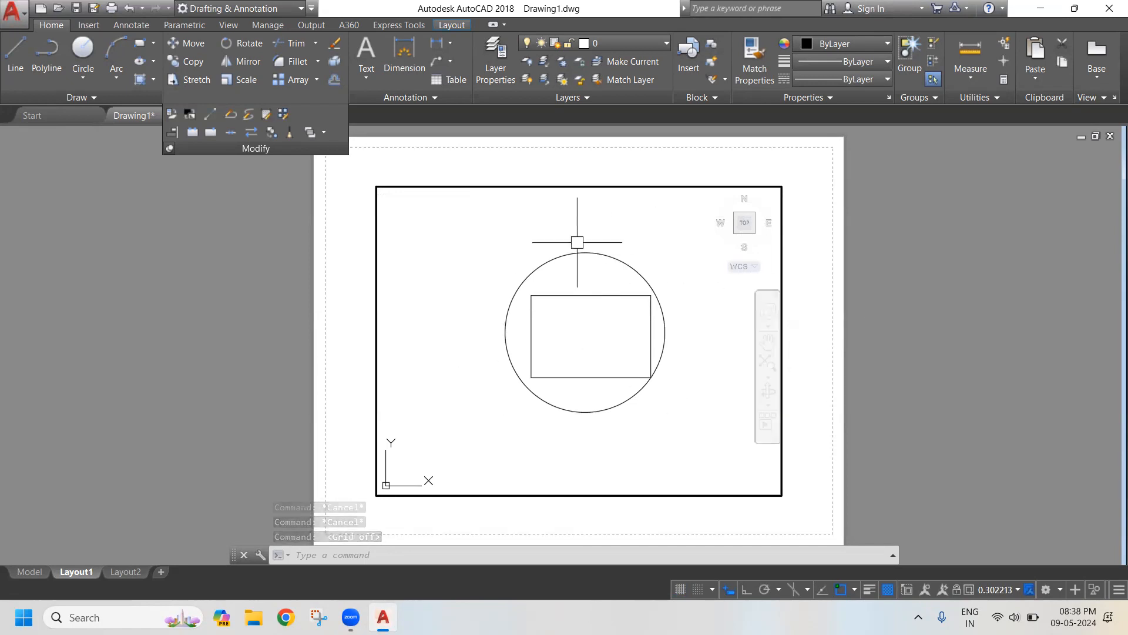
scroll(643, 321, "up", 2)
scroll(640, 321, "down", 2)
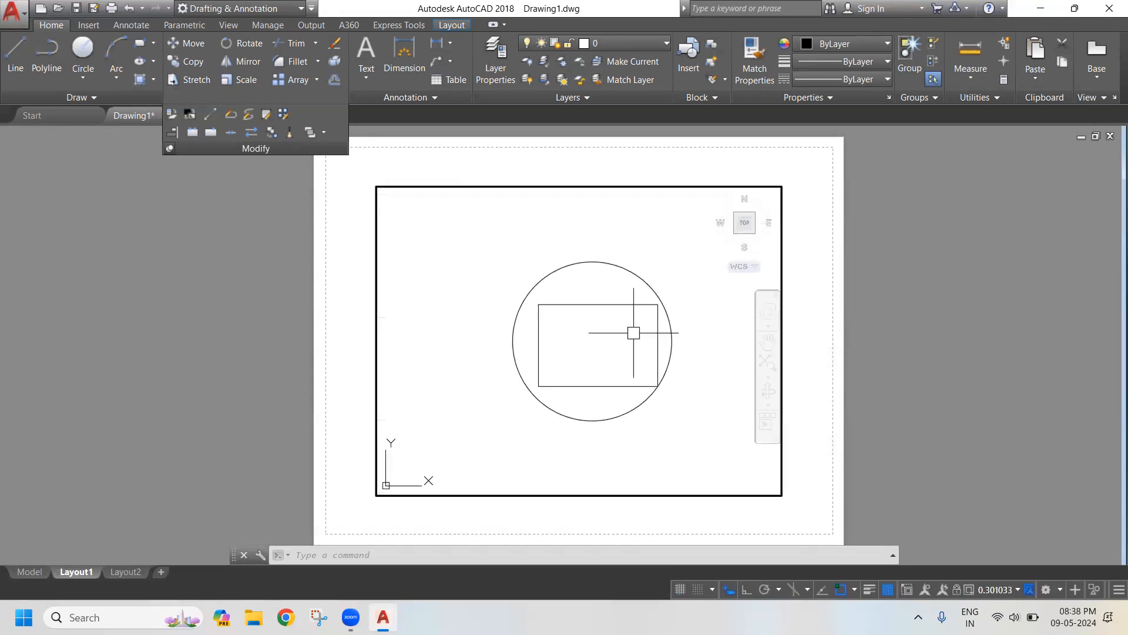
Step: Leave the viewport for paper space and try to select the circle and rectangle with crossing windows
double_click(908, 267)
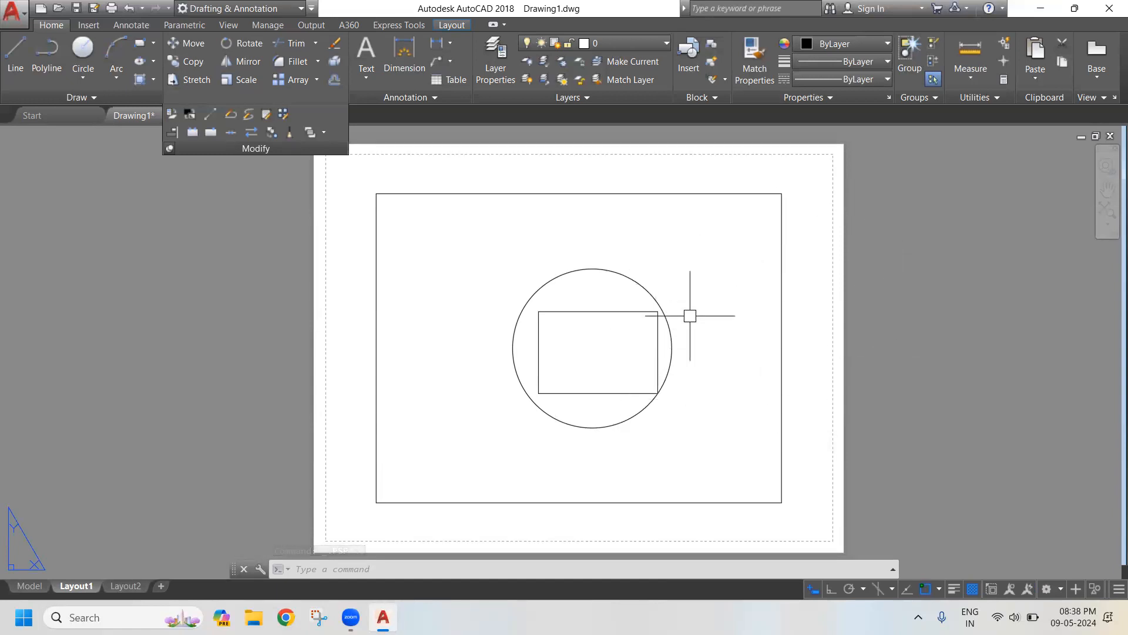
left_click(680, 247)
left_click(474, 403)
left_click(697, 259)
left_click(489, 418)
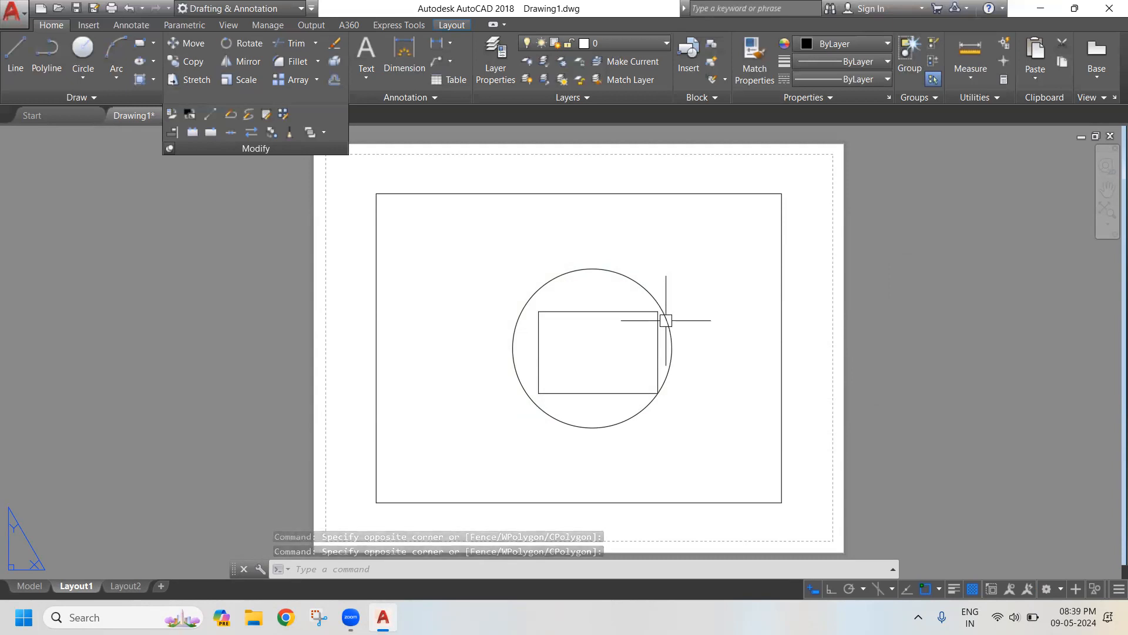
left_click(693, 267)
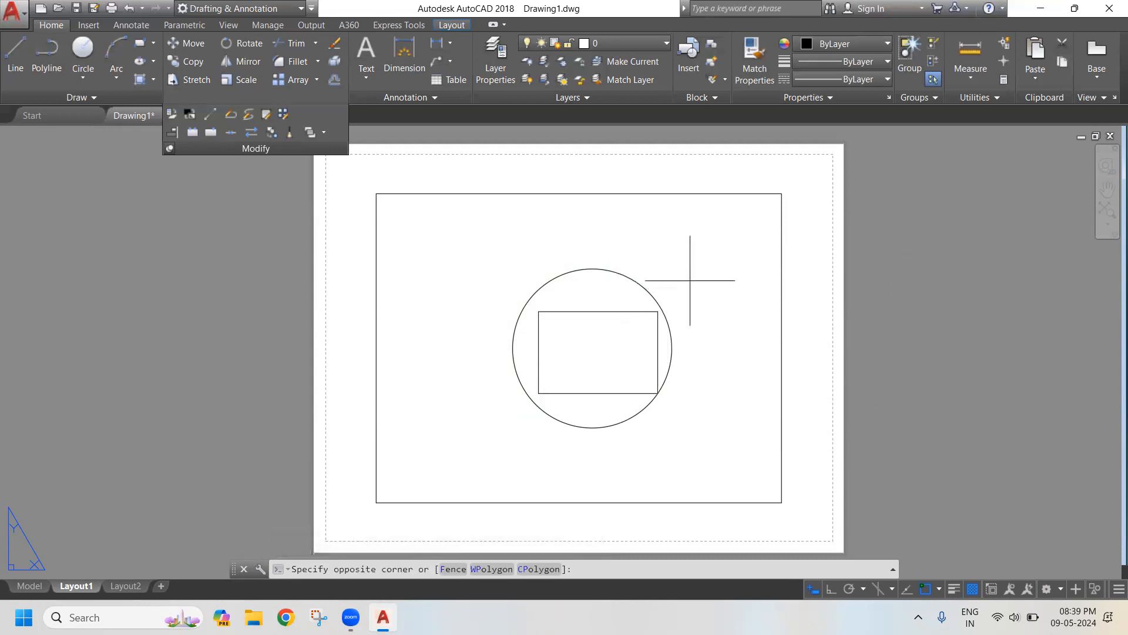
left_click(557, 399)
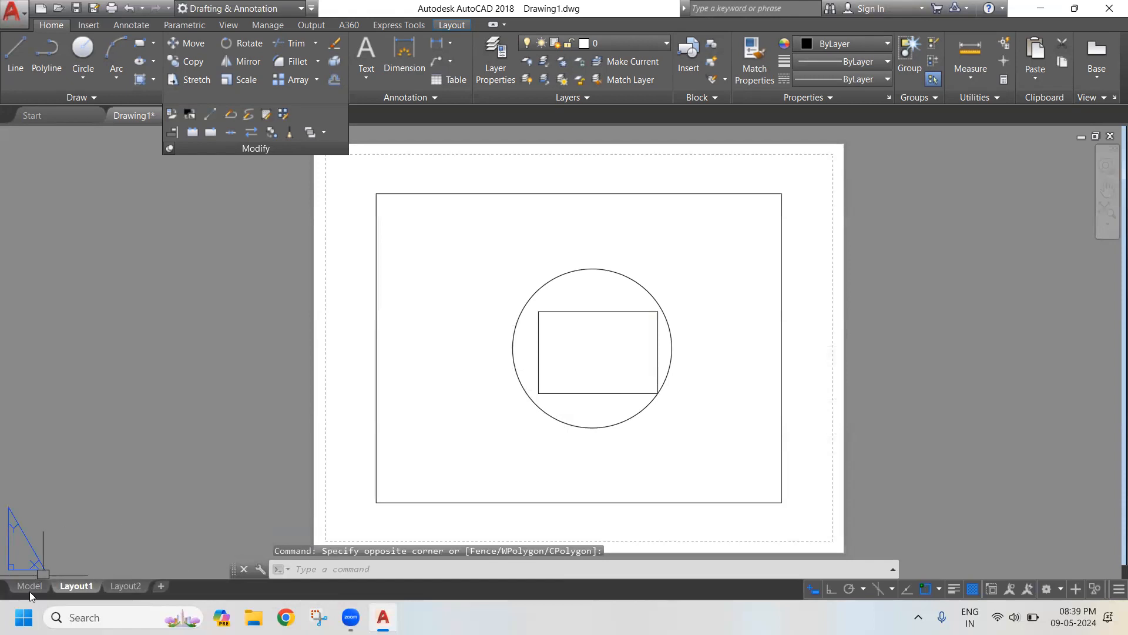
Step: Switch to model space and examine the circle and the rectangle inside it
left_click(38, 586)
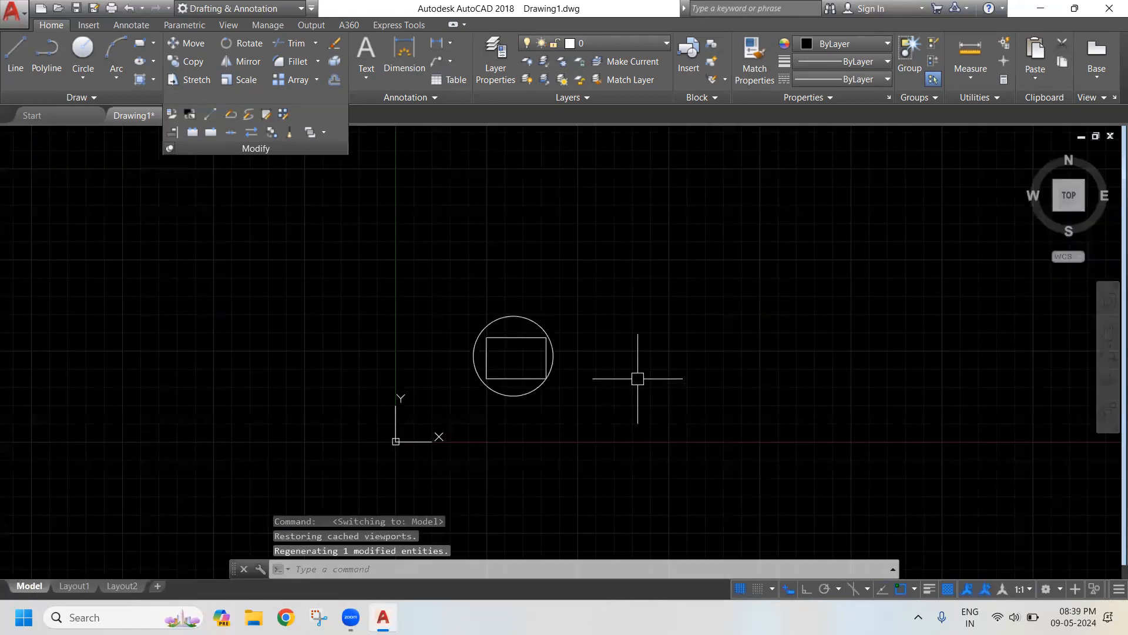
scroll(531, 346, "up", 2)
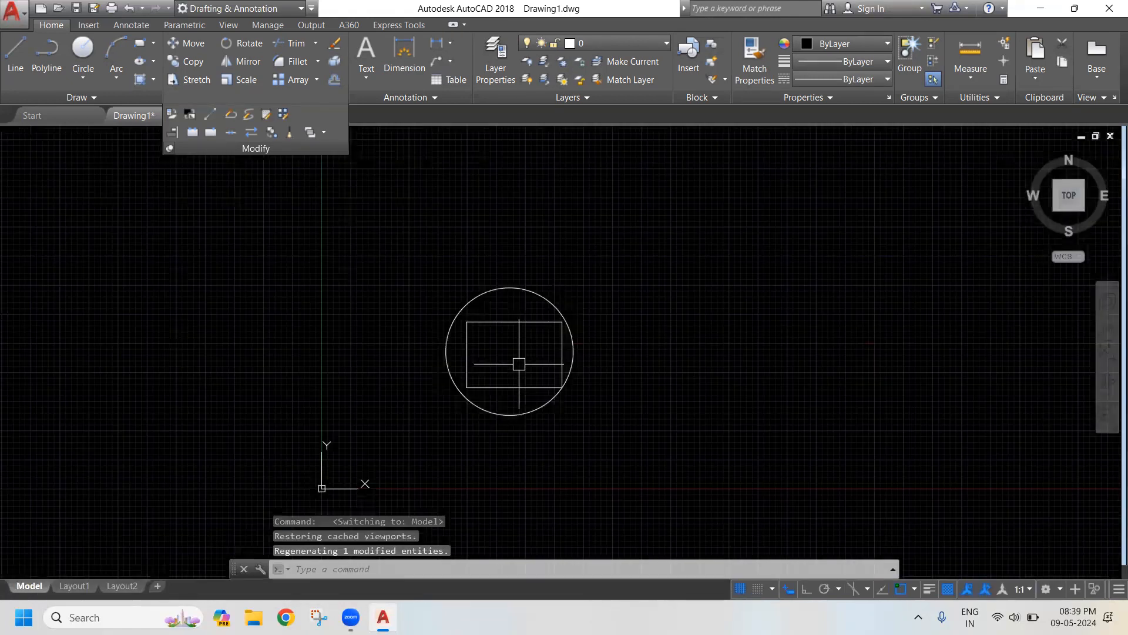
scroll(499, 350, "up", 2)
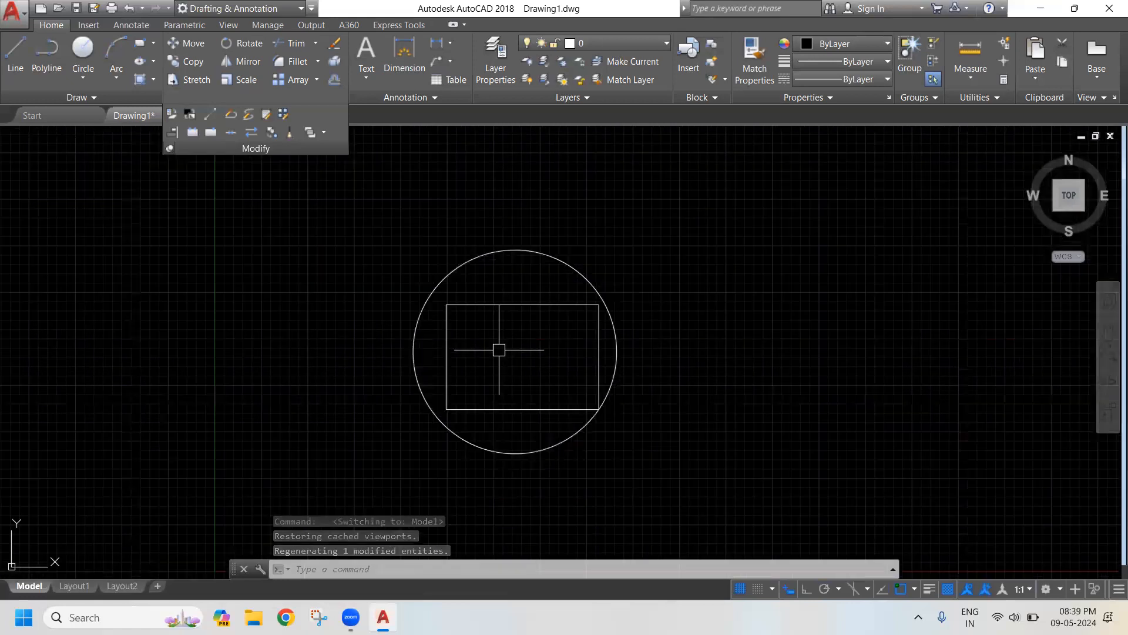
Step: Return to Layout1 and try again to select the circle and rectangle from paper space with crossing windows
left_click(74, 586)
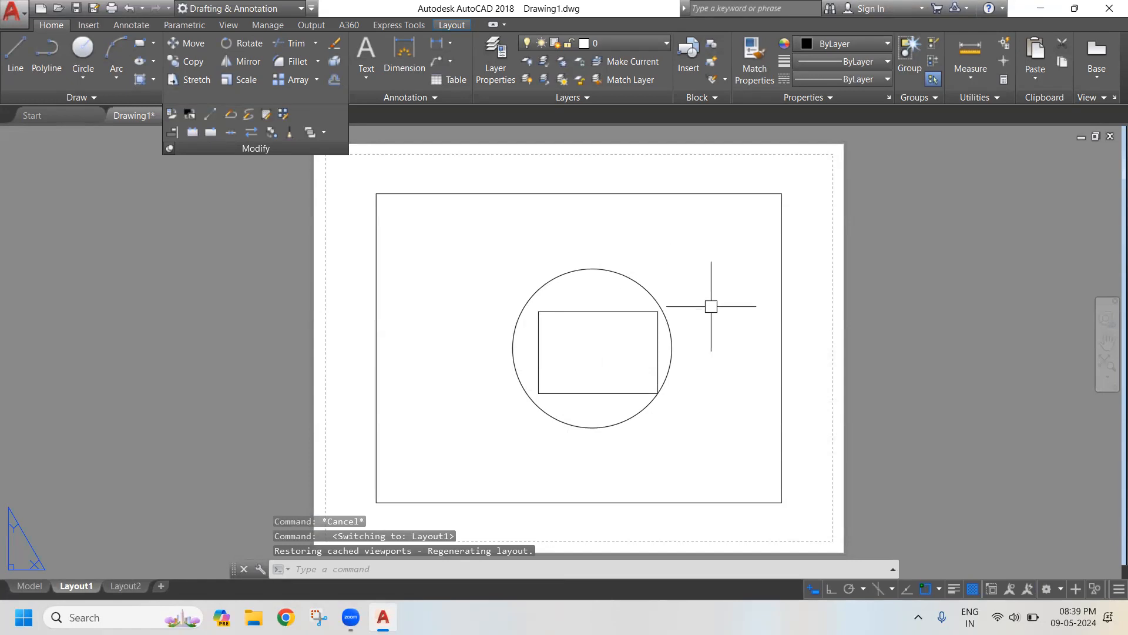
left_click(687, 262)
left_click(541, 365)
left_click(680, 269)
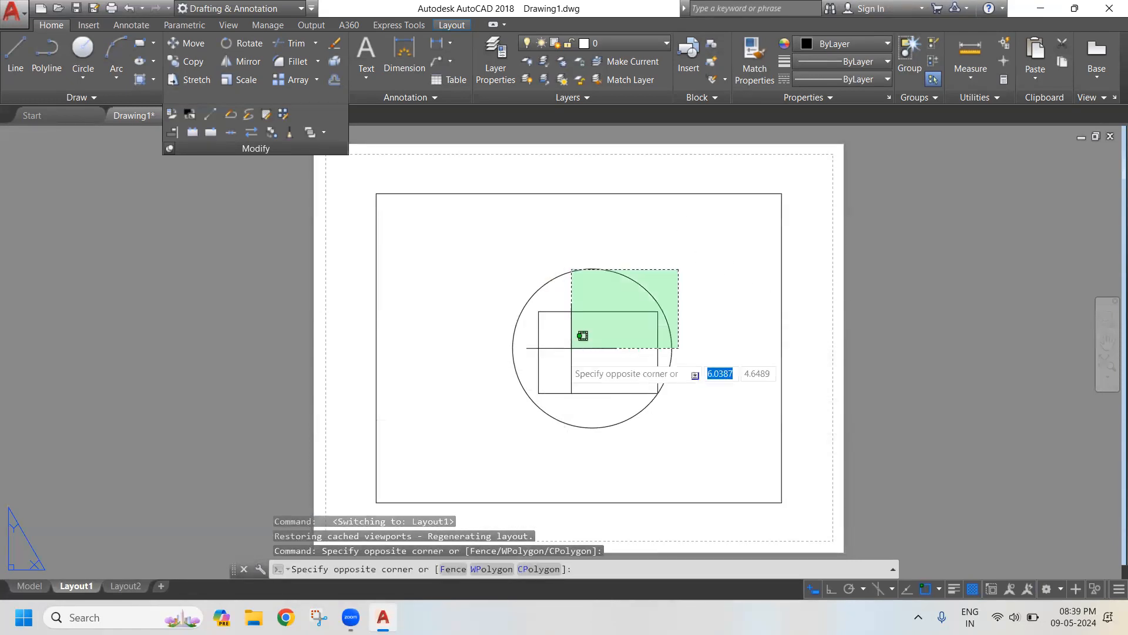
left_click(553, 363)
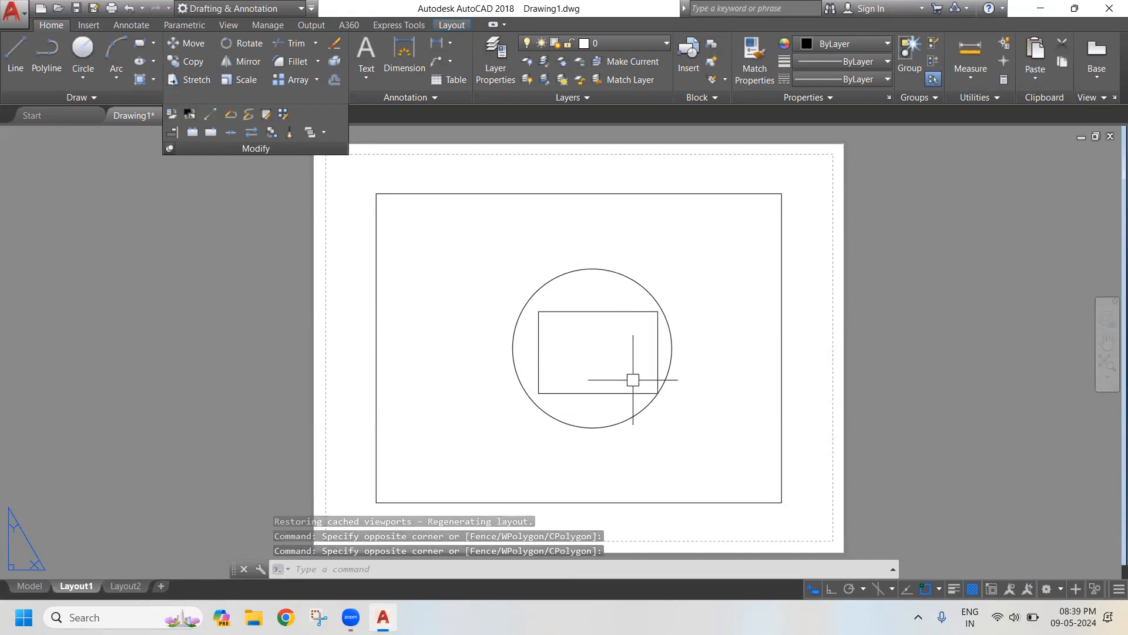
Step: Activate the Layout1 viewport and move both the circle and rectangle from model space to paper space with CHSPACE
double_click(663, 253)
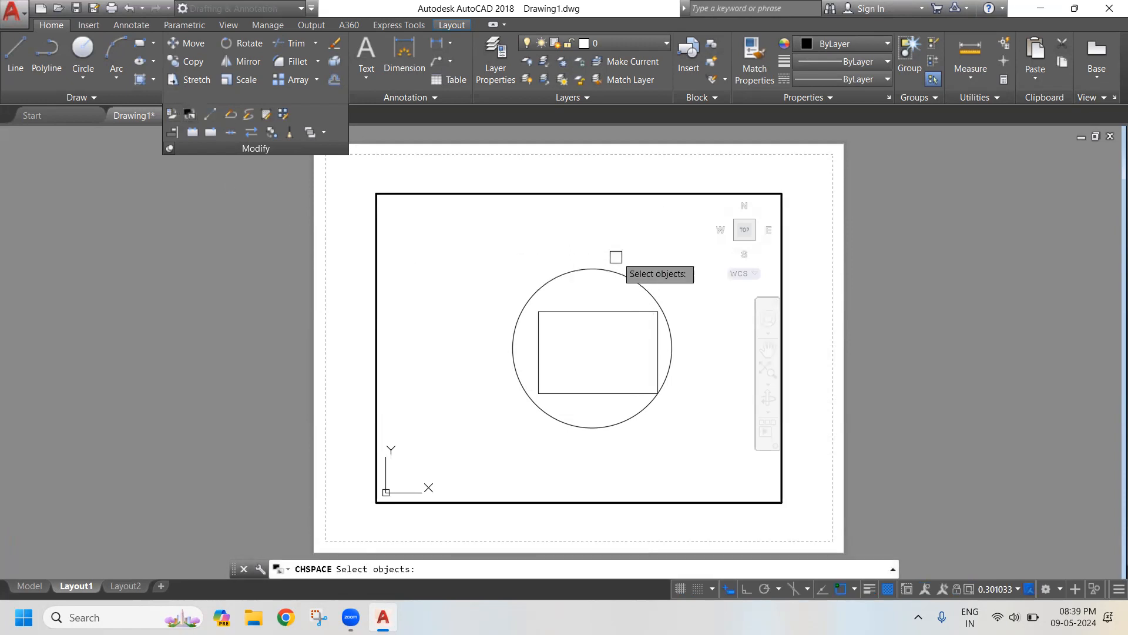
left_click(629, 245)
left_click(503, 385)
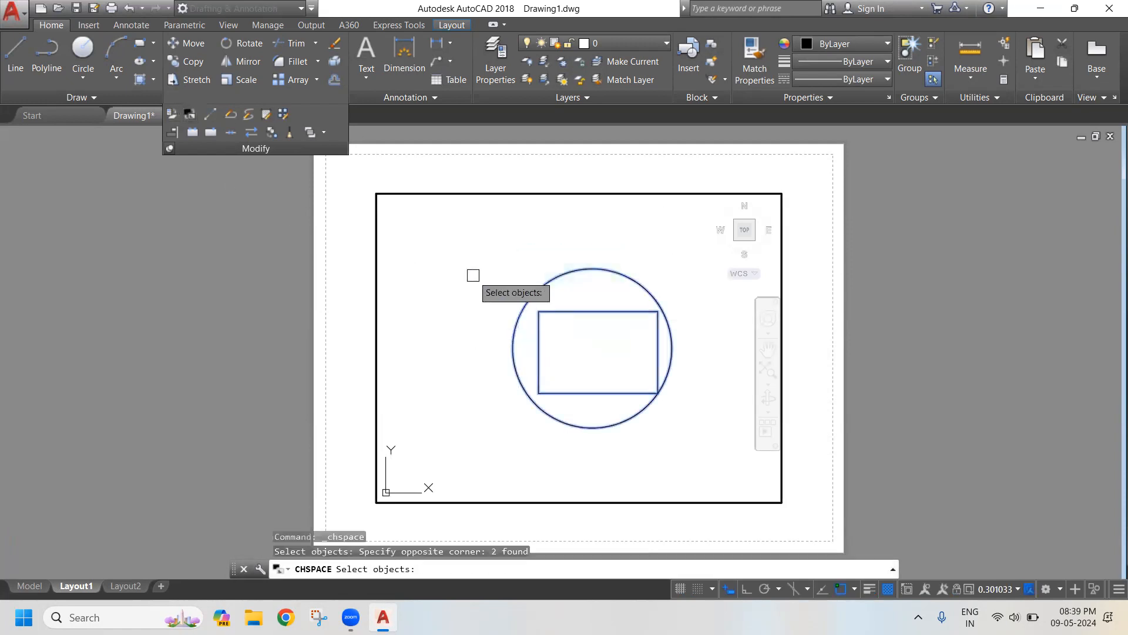
key("Return")
Step: Test-select the circle and rectangle in paper space, clear the selection, and switch to model space to inspect its contents
left_click(681, 282)
left_click(566, 359)
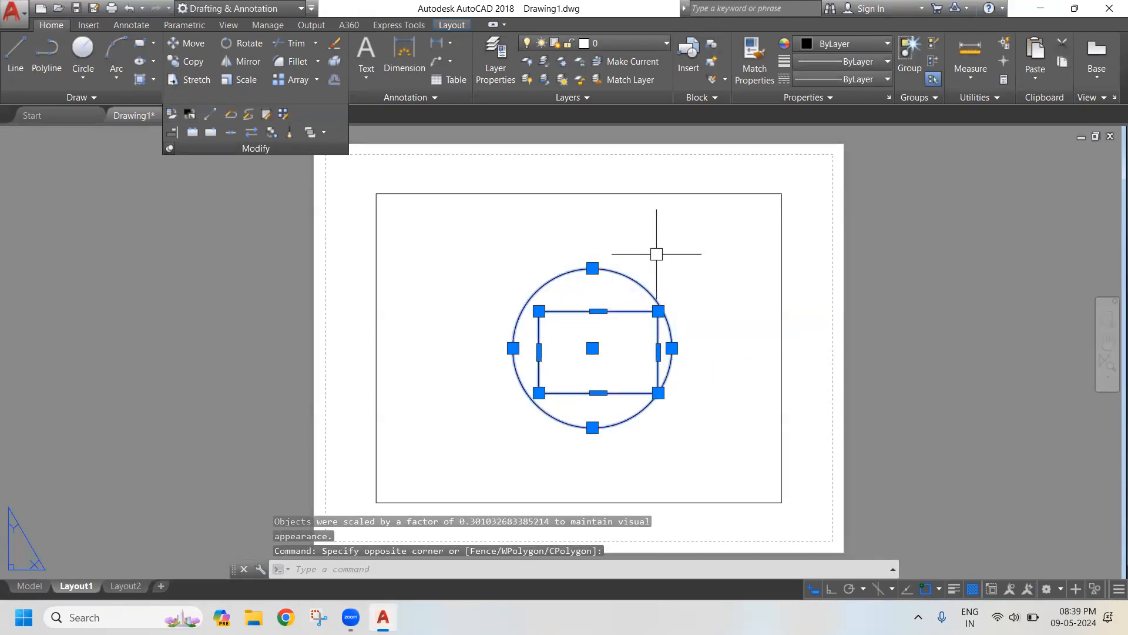
key("Escape")
key("Escape")
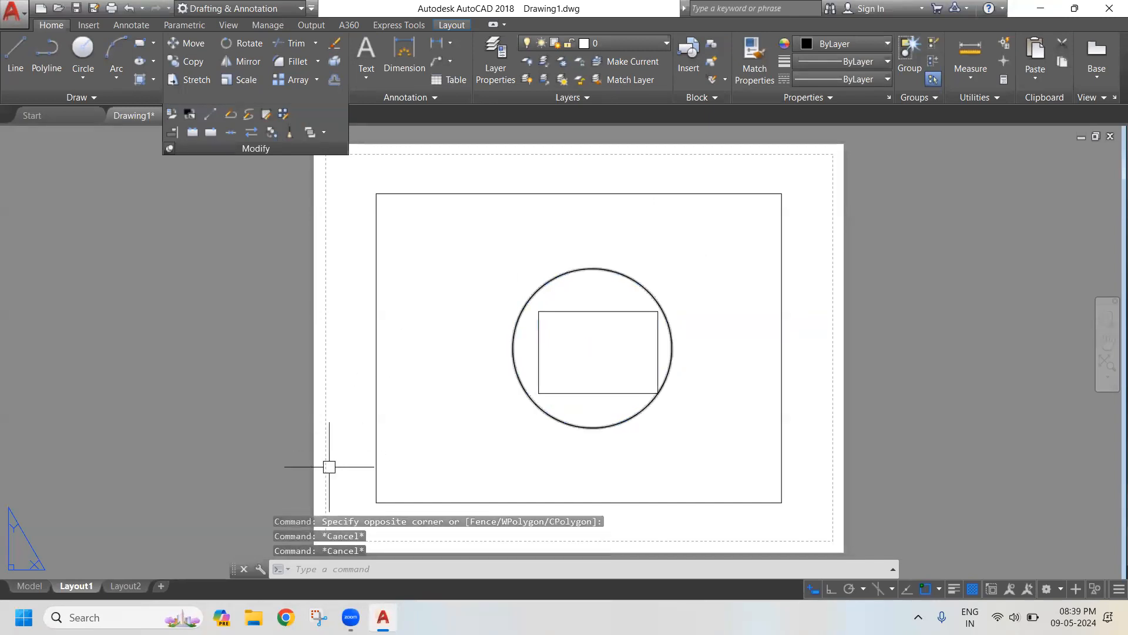
left_click(33, 587)
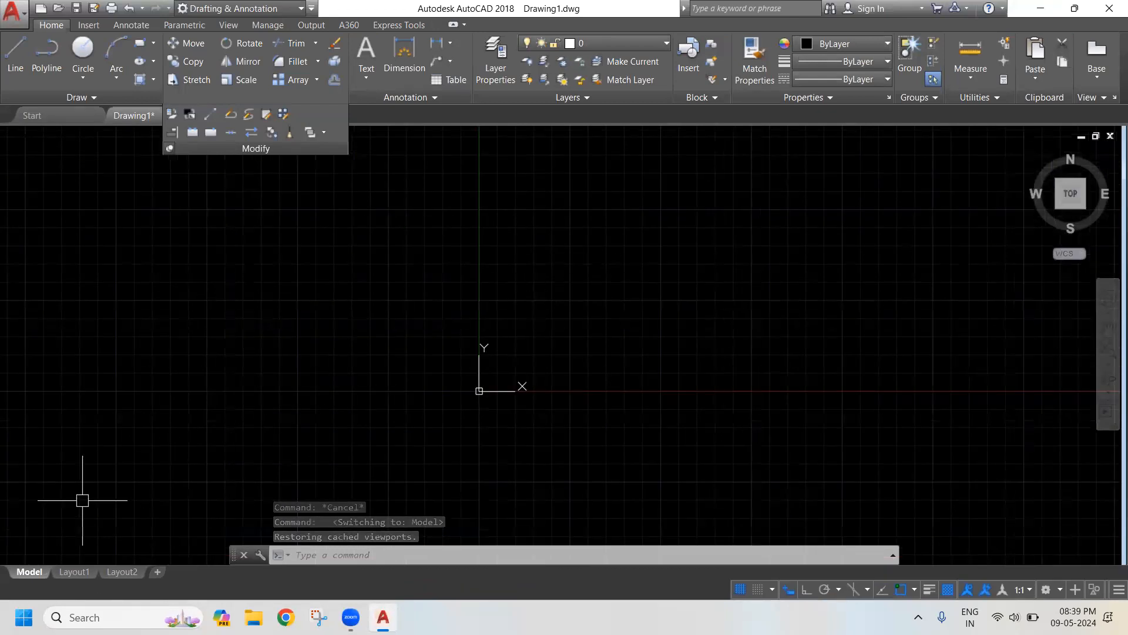
Step: Return to Layout1, test-select the circle and rectangle in paper space, clear the selection, and switch back to model space
left_click(74, 571)
left_click(692, 207)
left_click(553, 374)
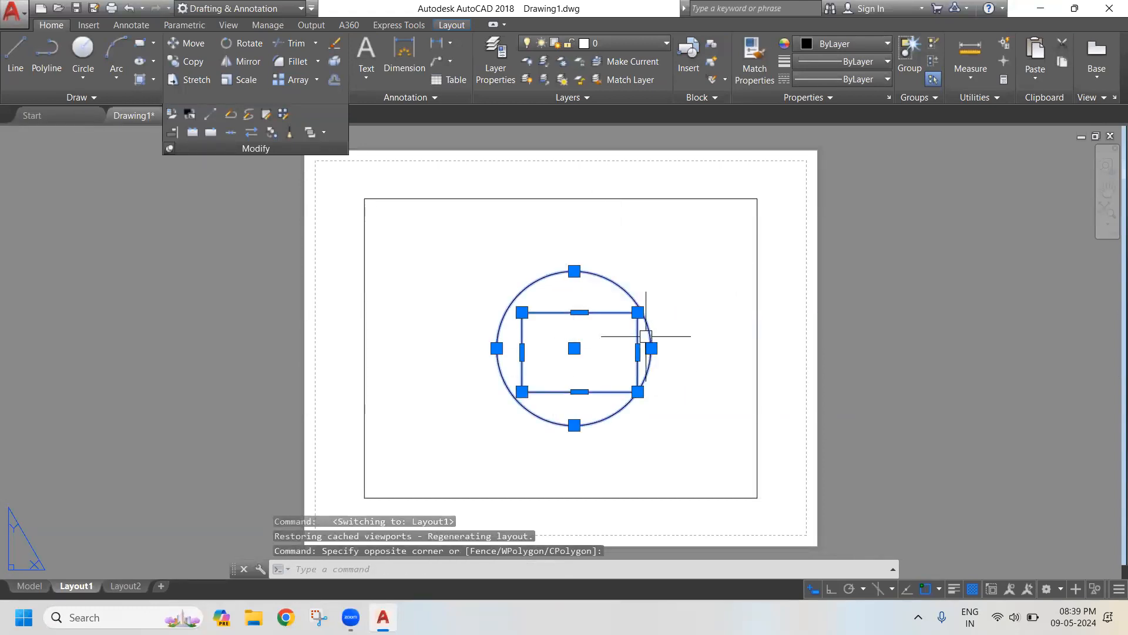
key("Escape")
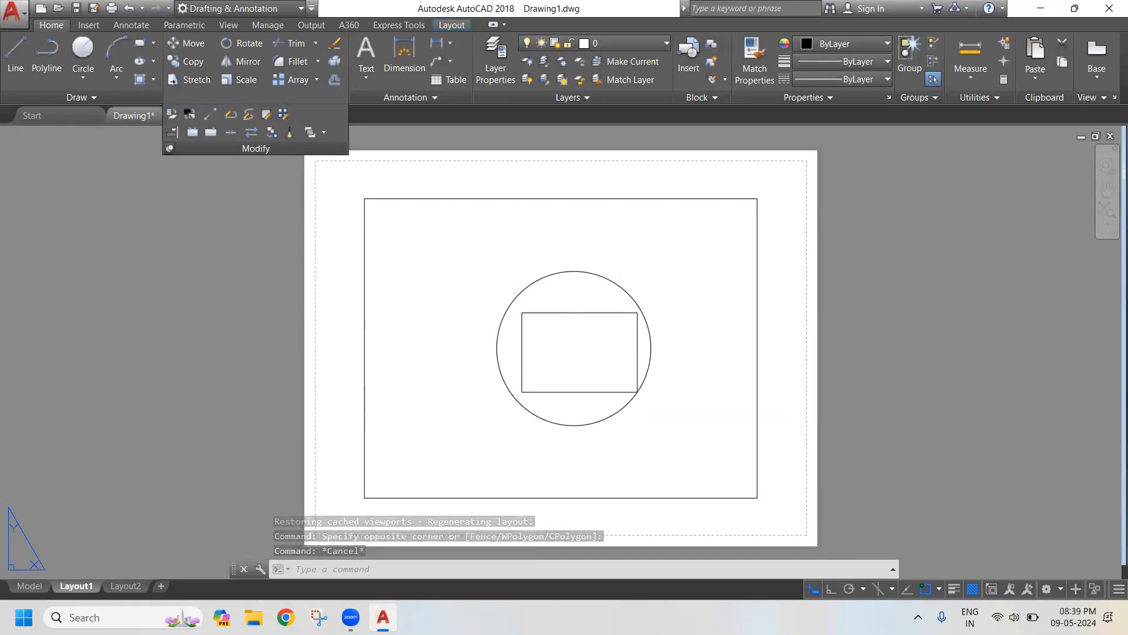
left_click(29, 586)
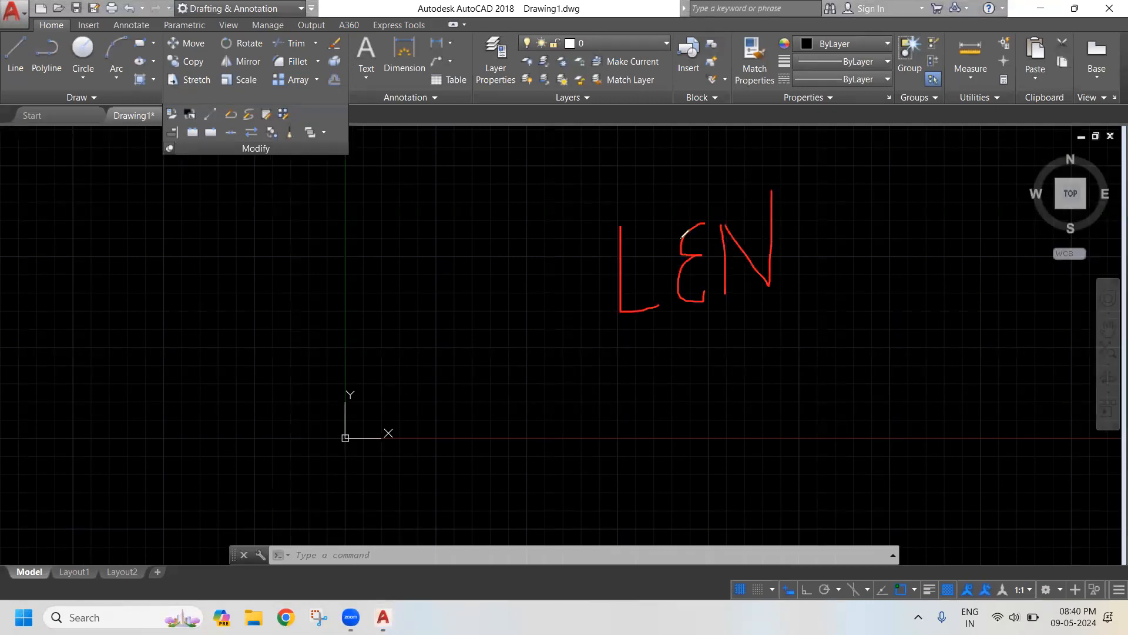
Step: Draw a slanted line about 18.7 units long at about 25° in the empty model space
left_click(749, 125)
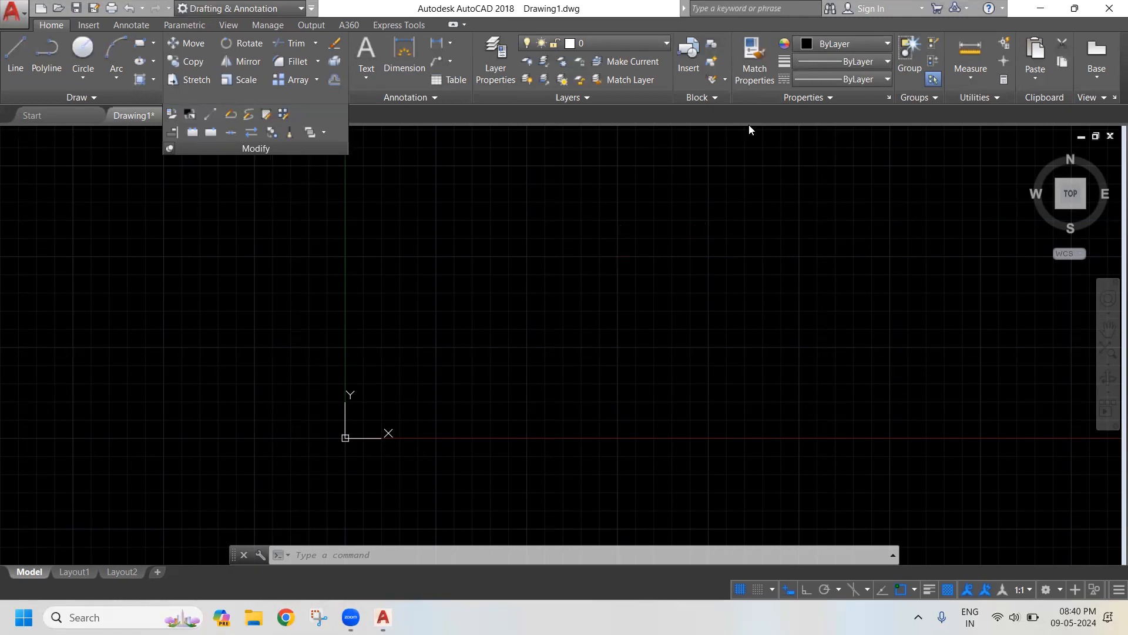
type("L")
key("Return")
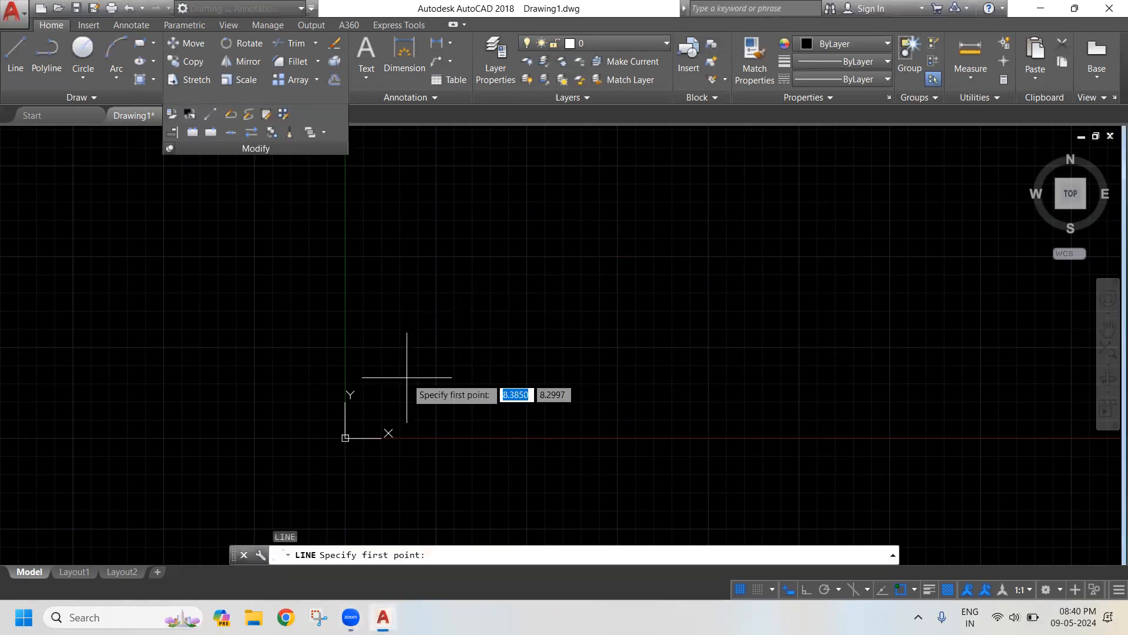
scroll(413, 406, "up", 2)
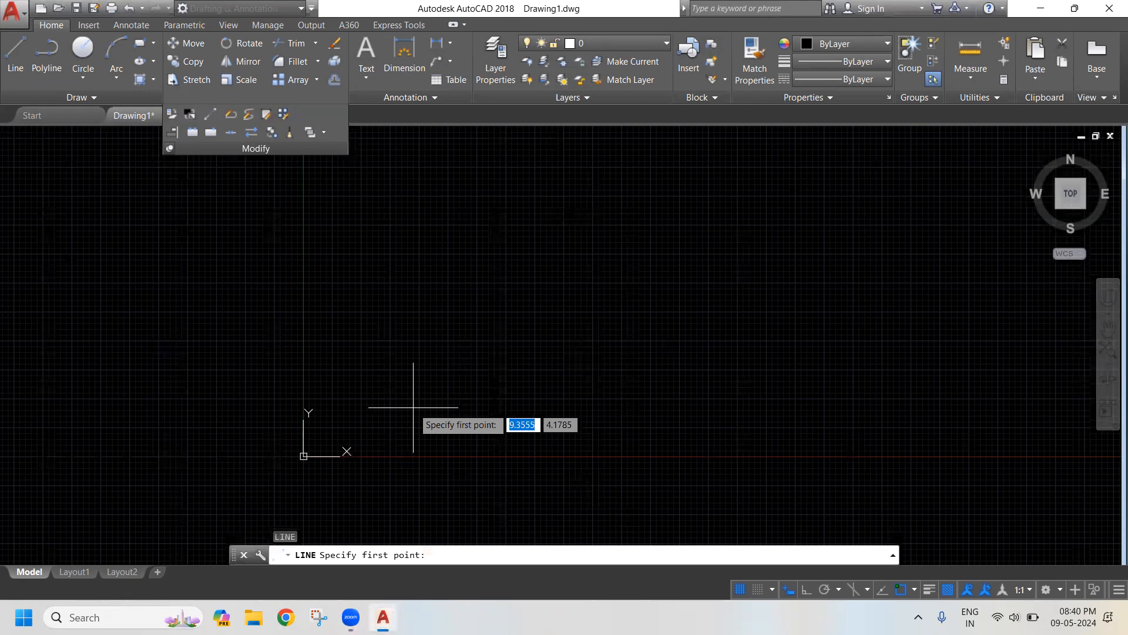
left_click(410, 388)
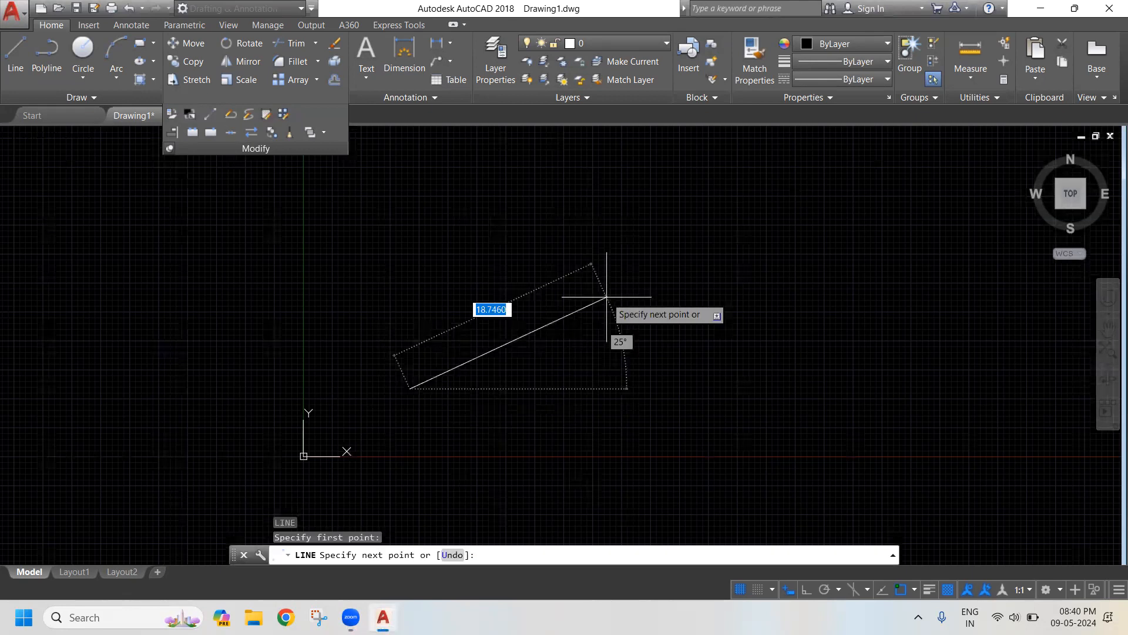
left_click(606, 298)
key("Return")
Step: Lengthen the slanted line at its upper end with the Delta option and a delta length of 4
type("LEN")
key("Return")
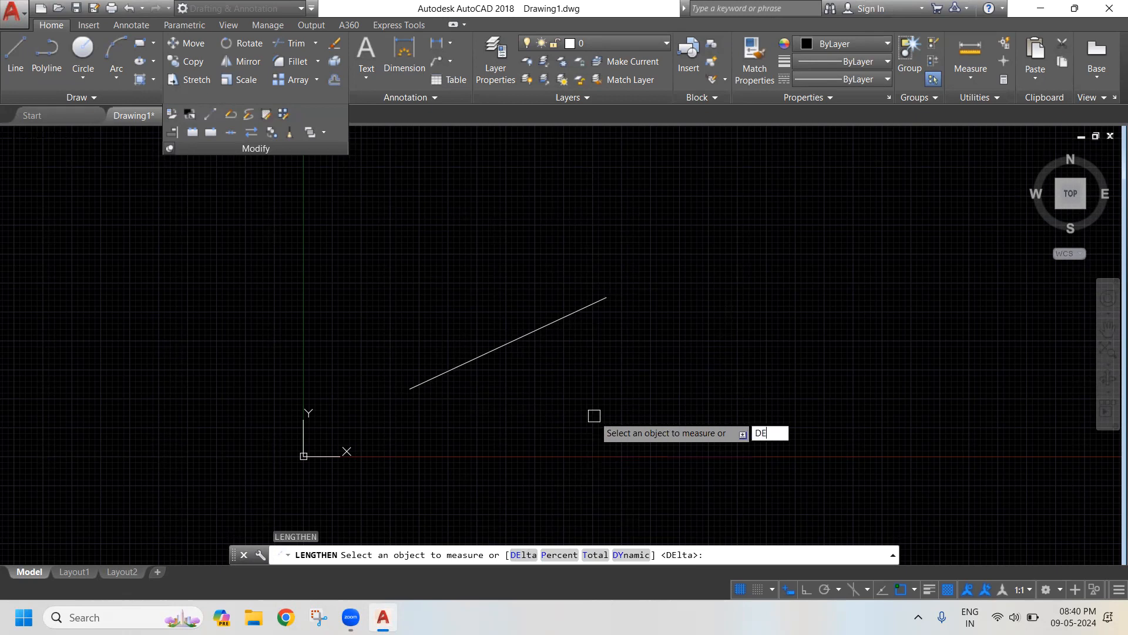
key("Return")
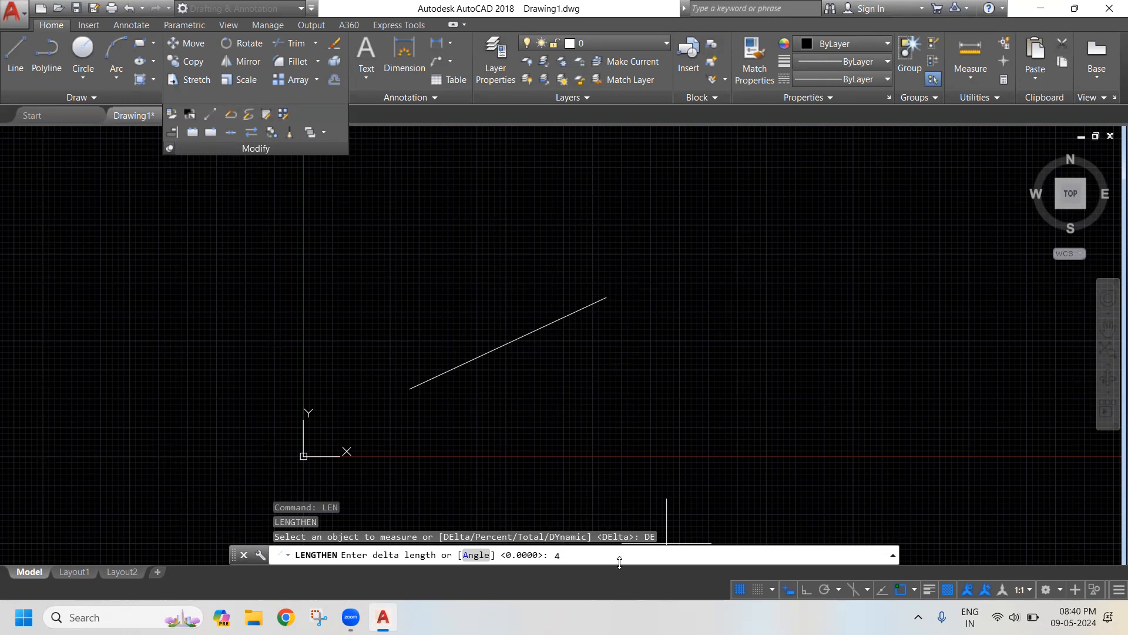
key("Return")
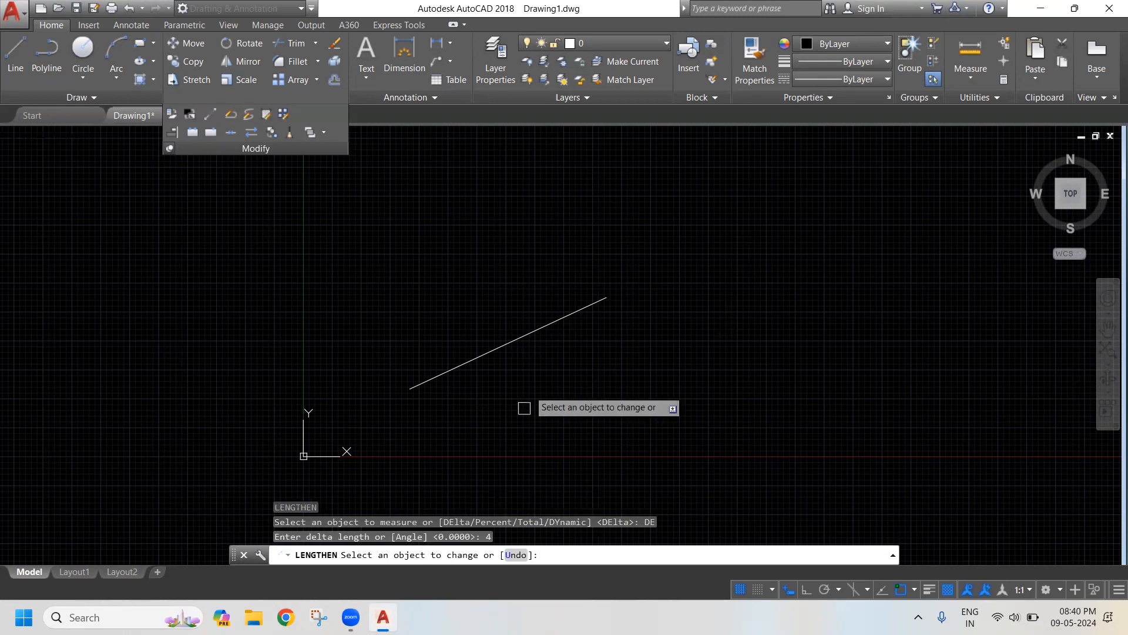
middle_click_drag(596, 353, 557, 400)
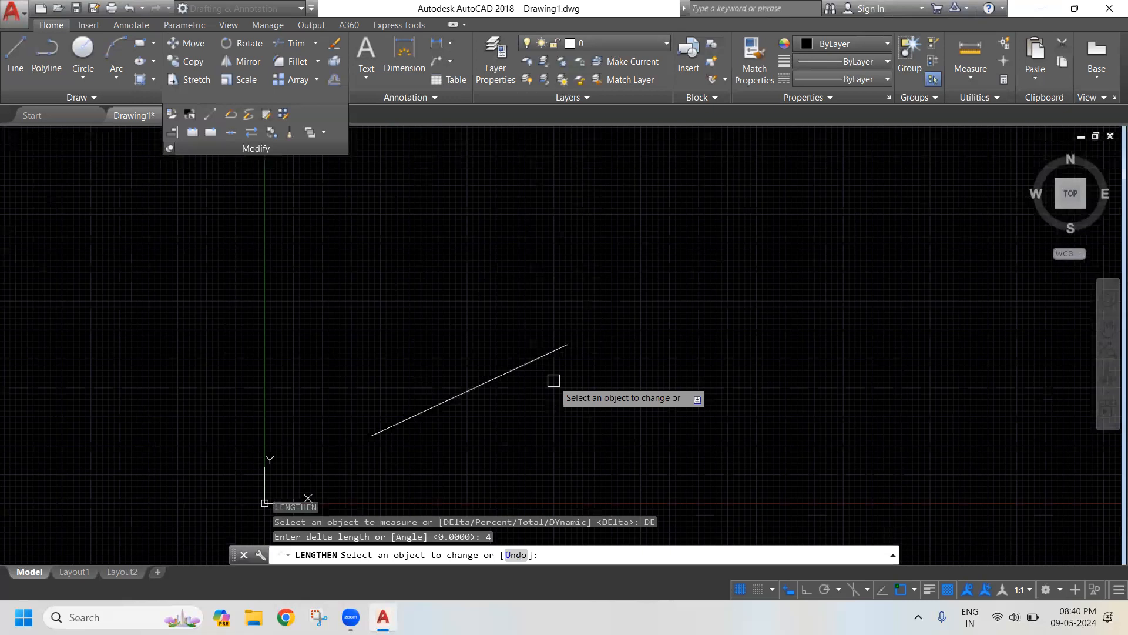
left_click(561, 348)
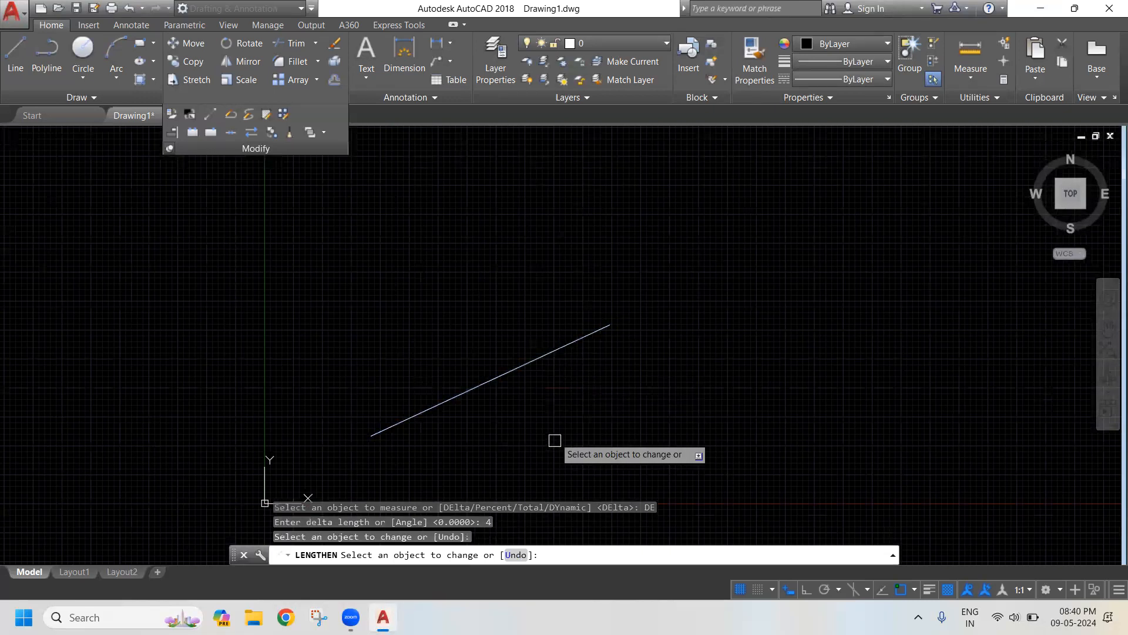
Step: Extend the line repeatedly by the 4-unit delta at its lower and upper ends, and finish the Lengthen command
middle_click_drag(456, 452, 459, 447)
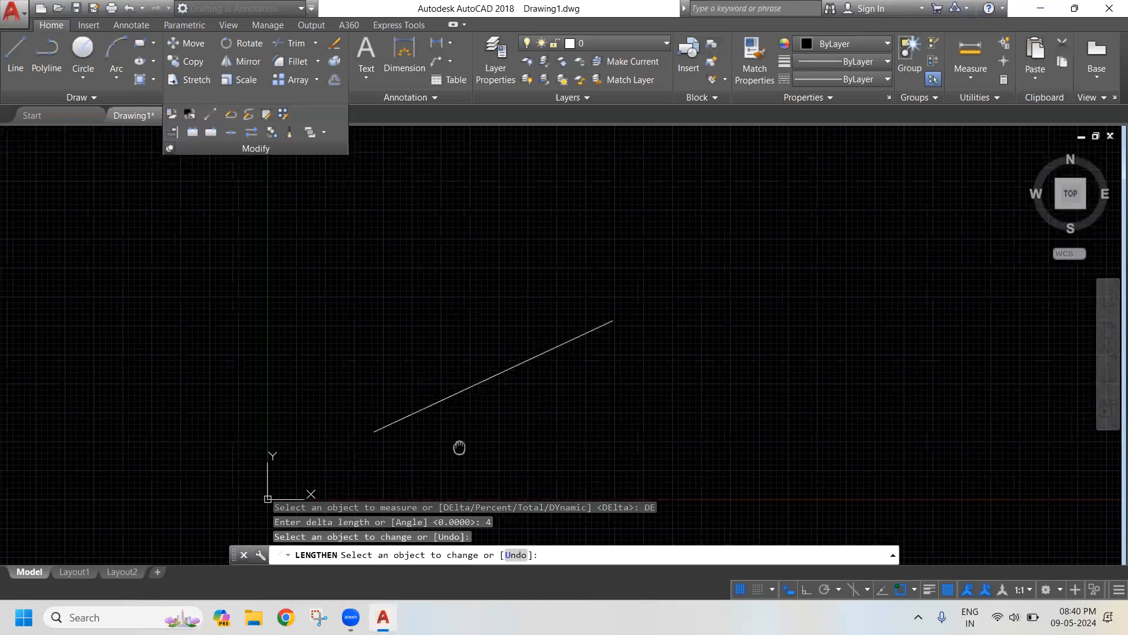
scroll(602, 303, "down", 1)
left_click(465, 386)
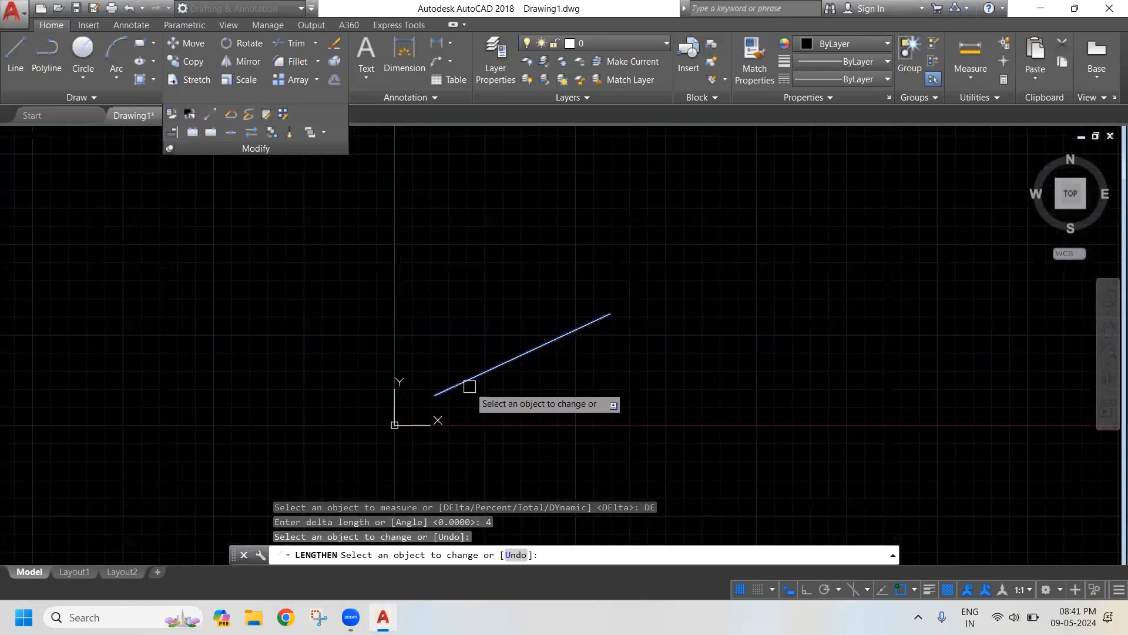
left_click(469, 385)
left_click(602, 317)
left_click(634, 306)
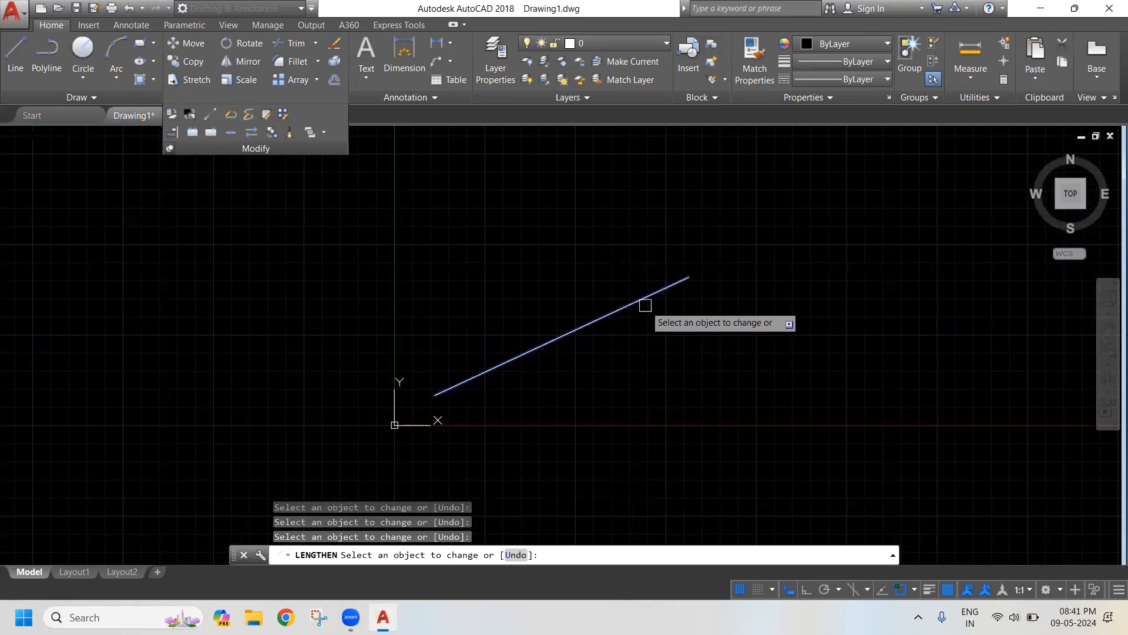
left_click(677, 288)
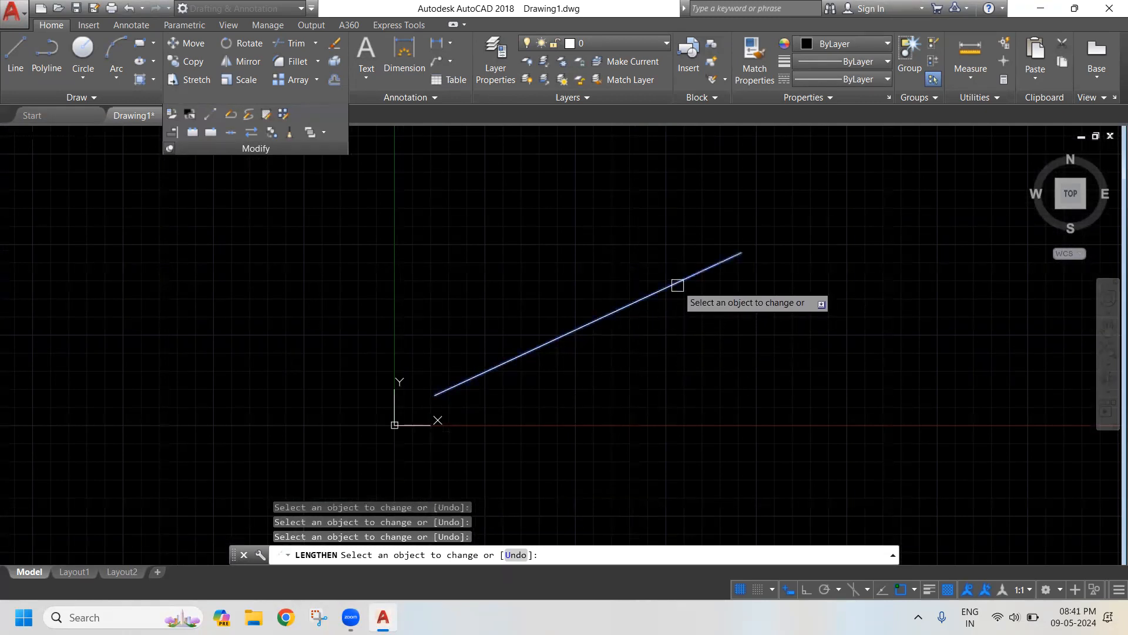
left_click(705, 269)
right_click(652, 201)
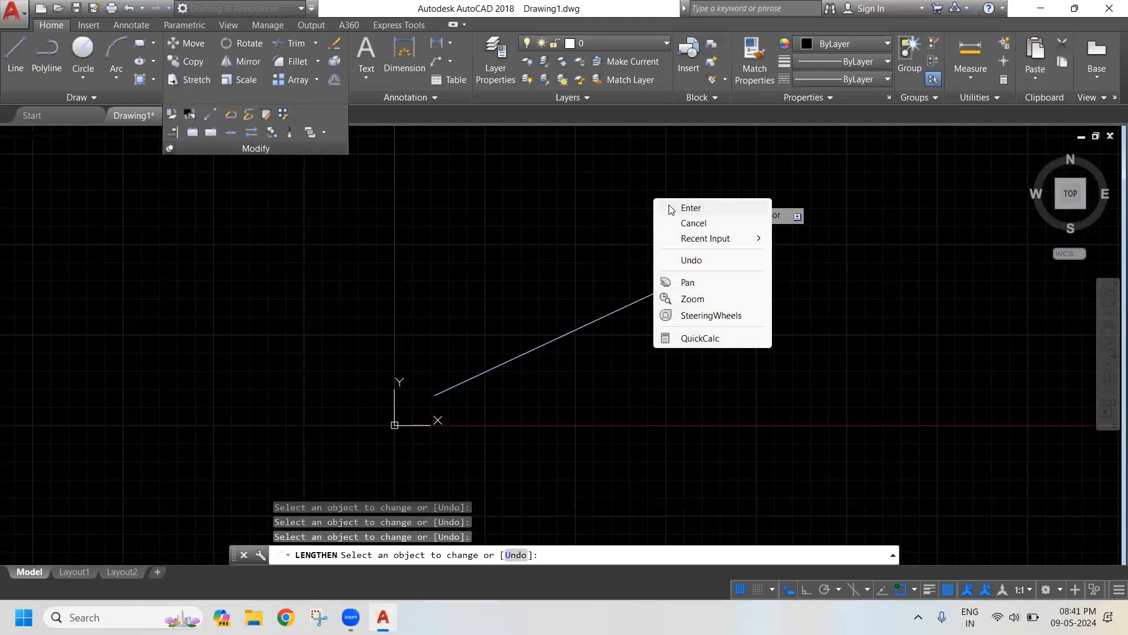
left_click(676, 206)
Step: Lengthen the line at its upper end to 200 percent with the Percent option of Lengthen
left_click(232, 115)
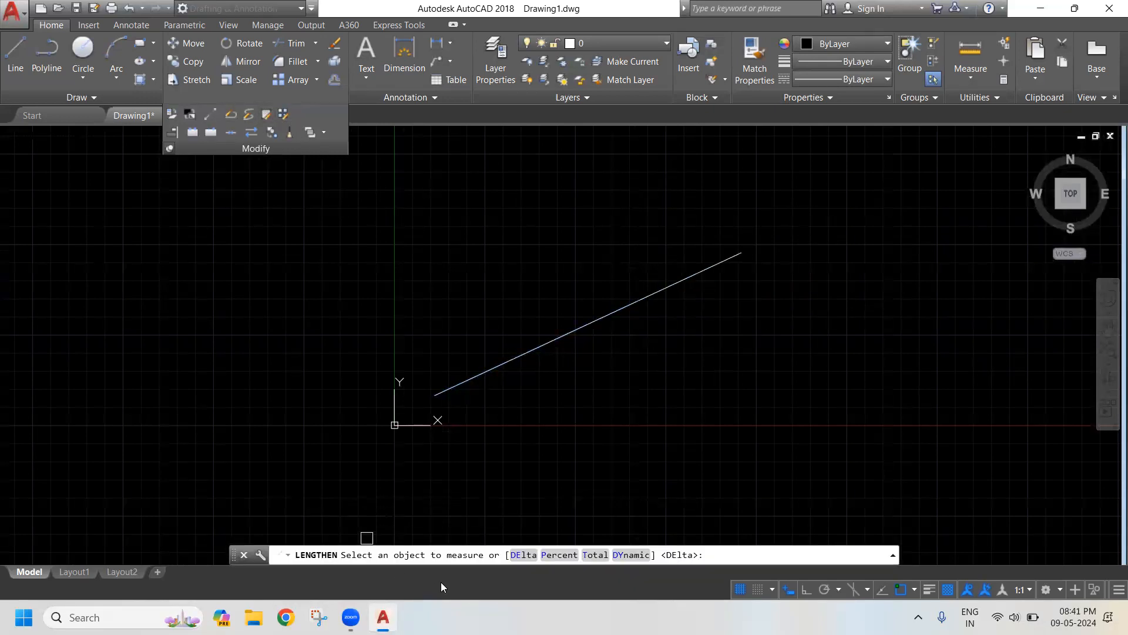
left_click(567, 555)
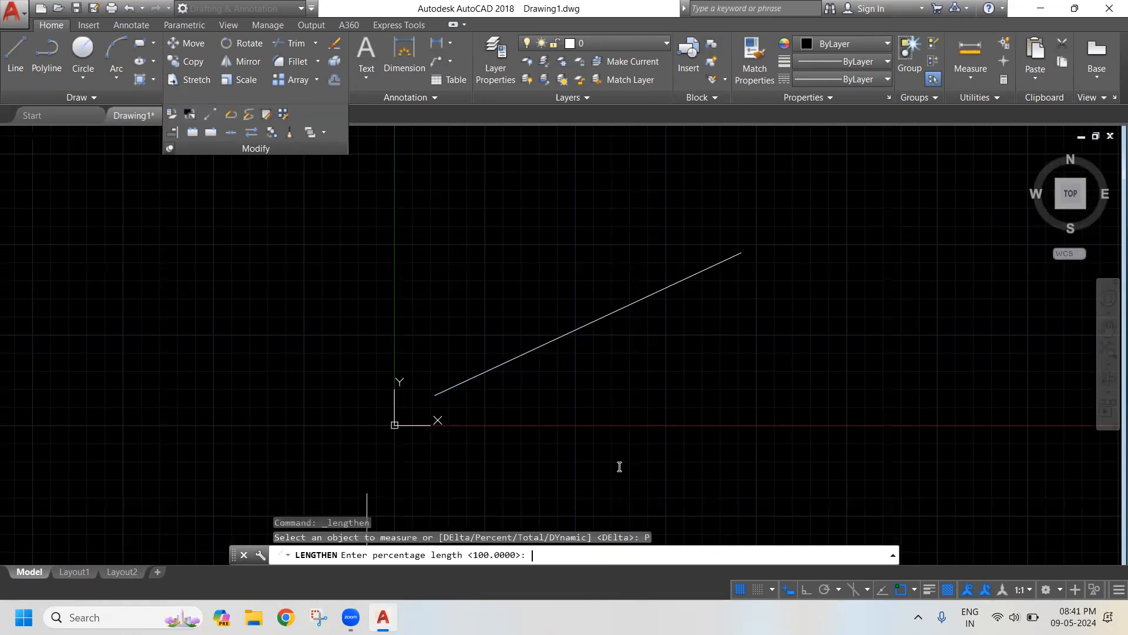
middle_click_drag(599, 367, 469, 431)
scroll(545, 419, "down", 2)
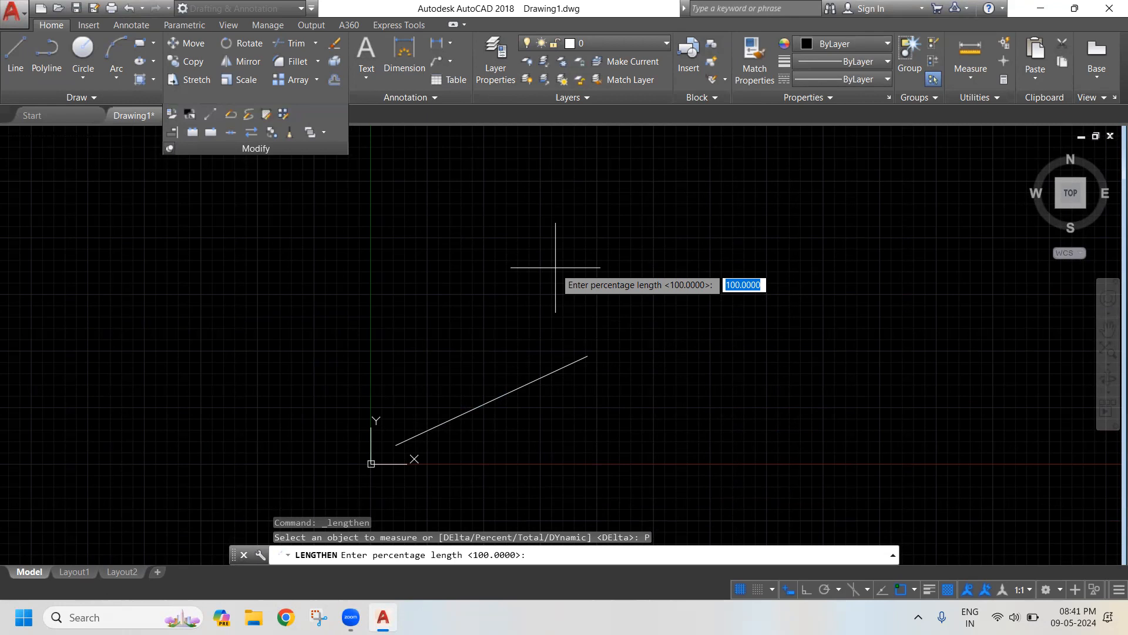
type("200")
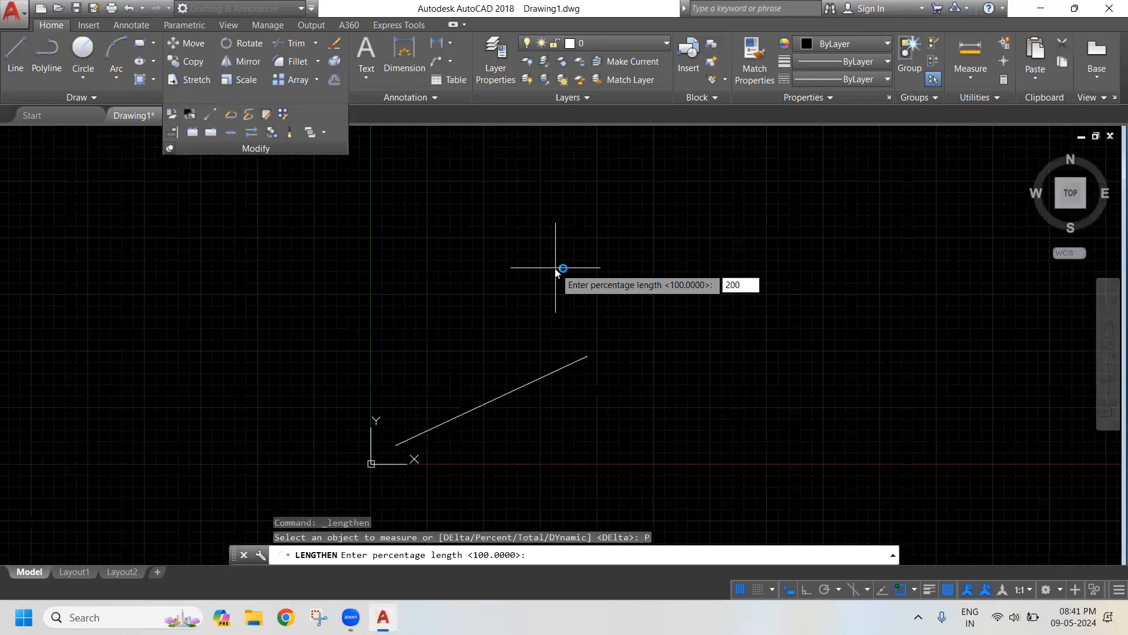
key("Return")
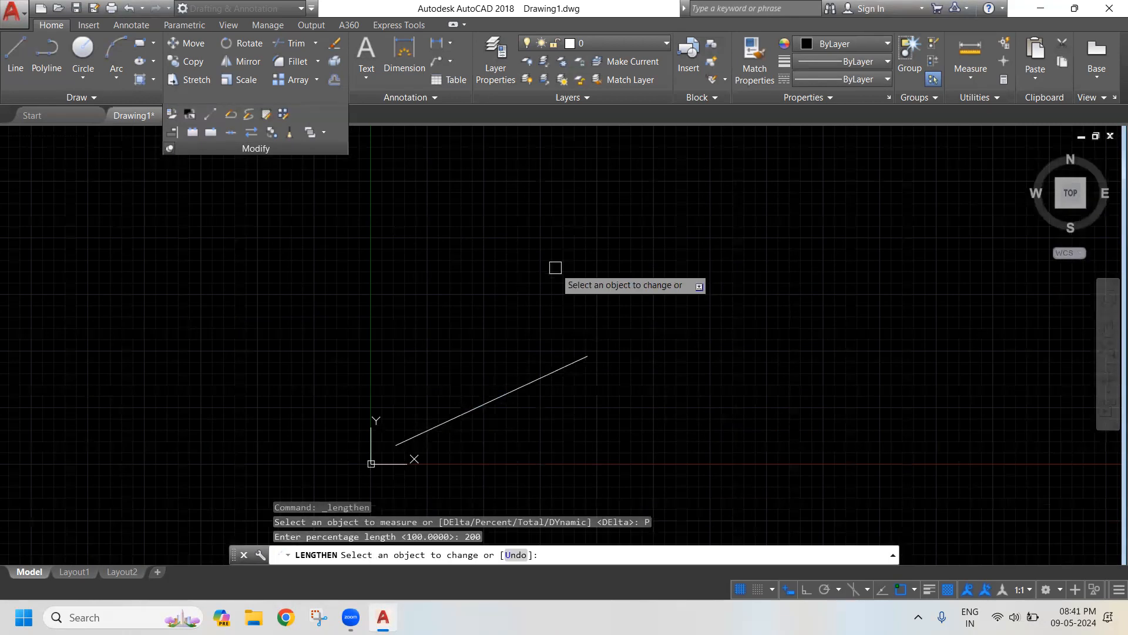
left_click(589, 356)
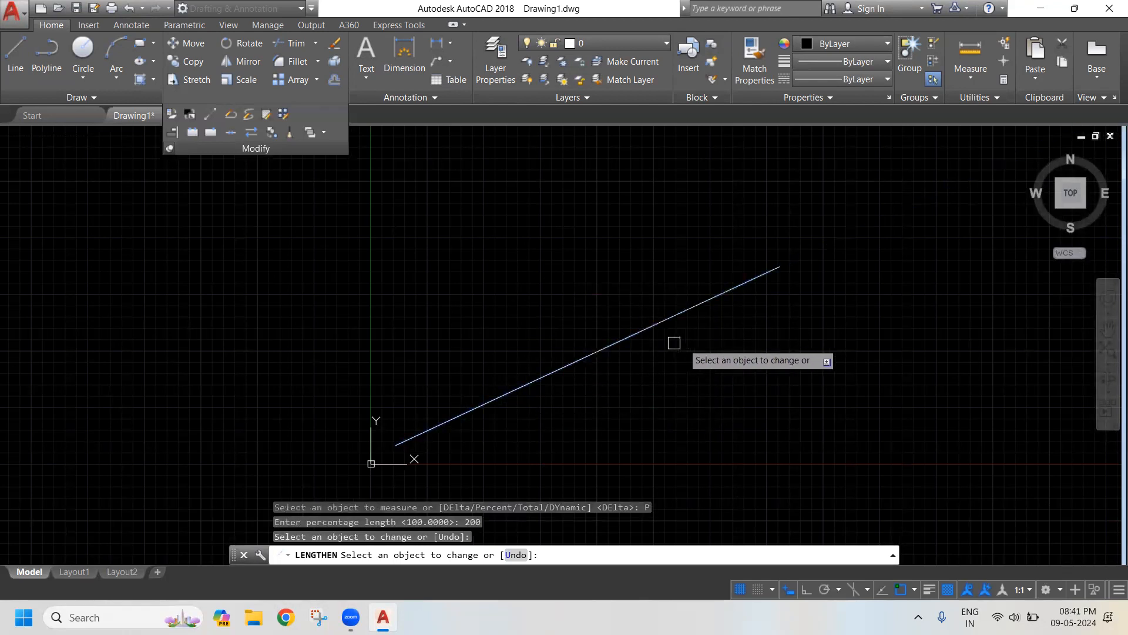
scroll(720, 343, "down", 2)
middle_click_drag(634, 345, 572, 345)
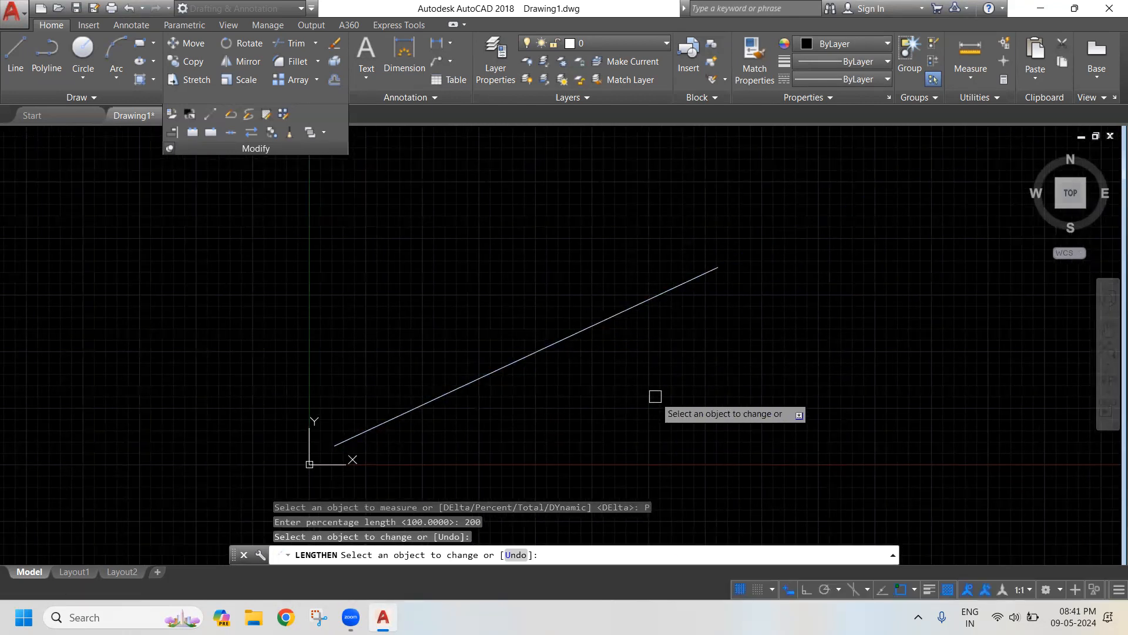
key("Escape")
Step: Repeat Lengthen with the Percent option at 200 to double the line's length once more
middle_click_drag(686, 371, 468, 387)
key("Return")
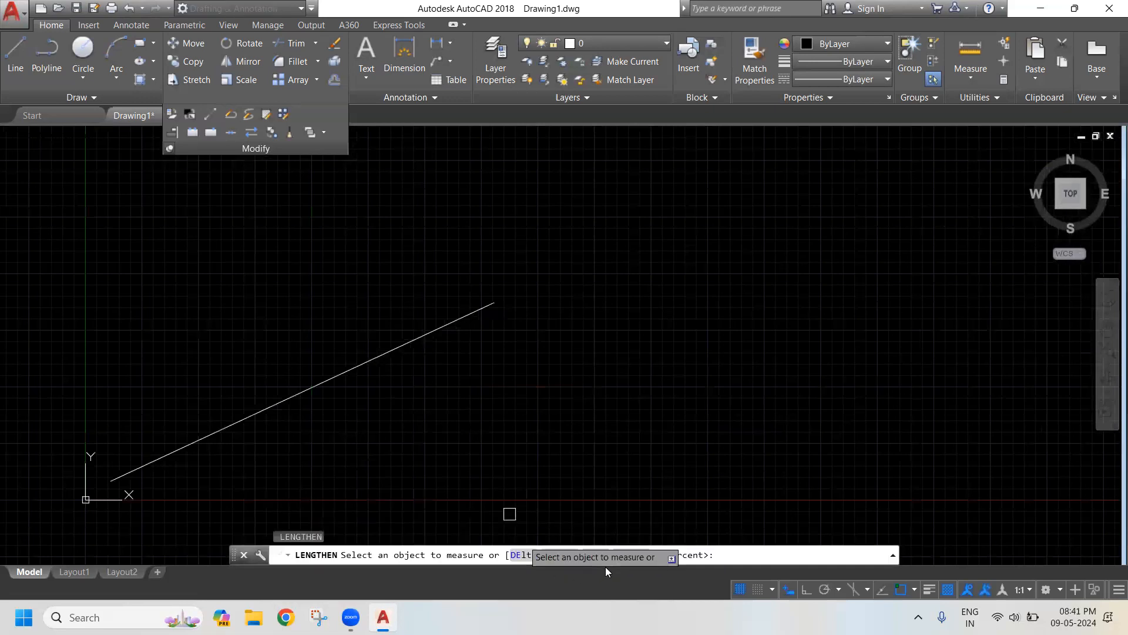
type("P")
key("Return")
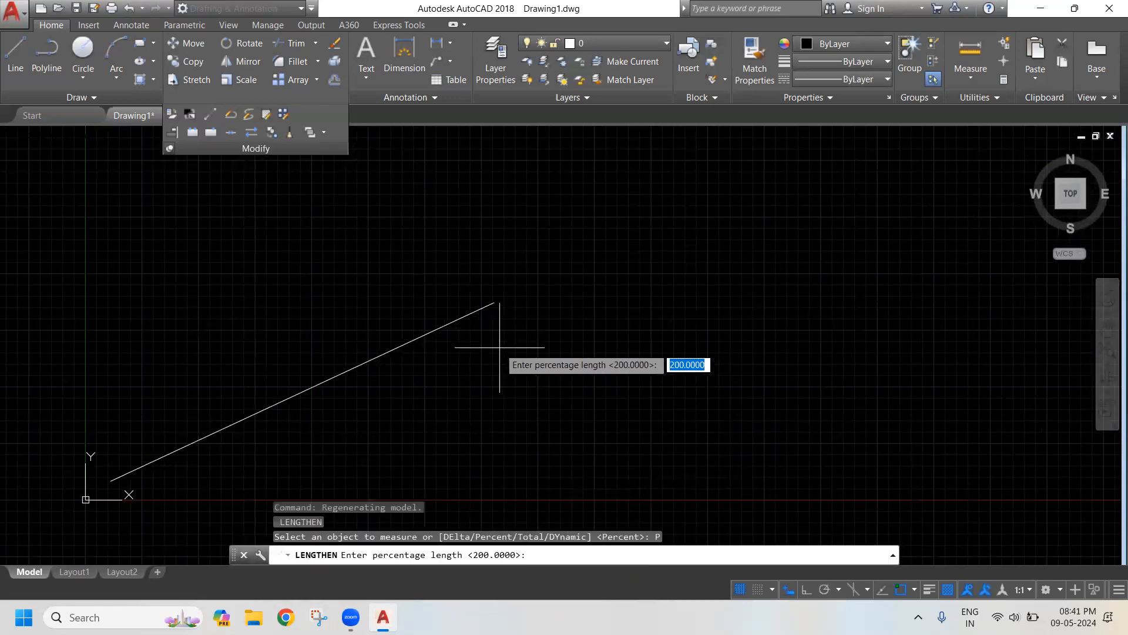
key("Return")
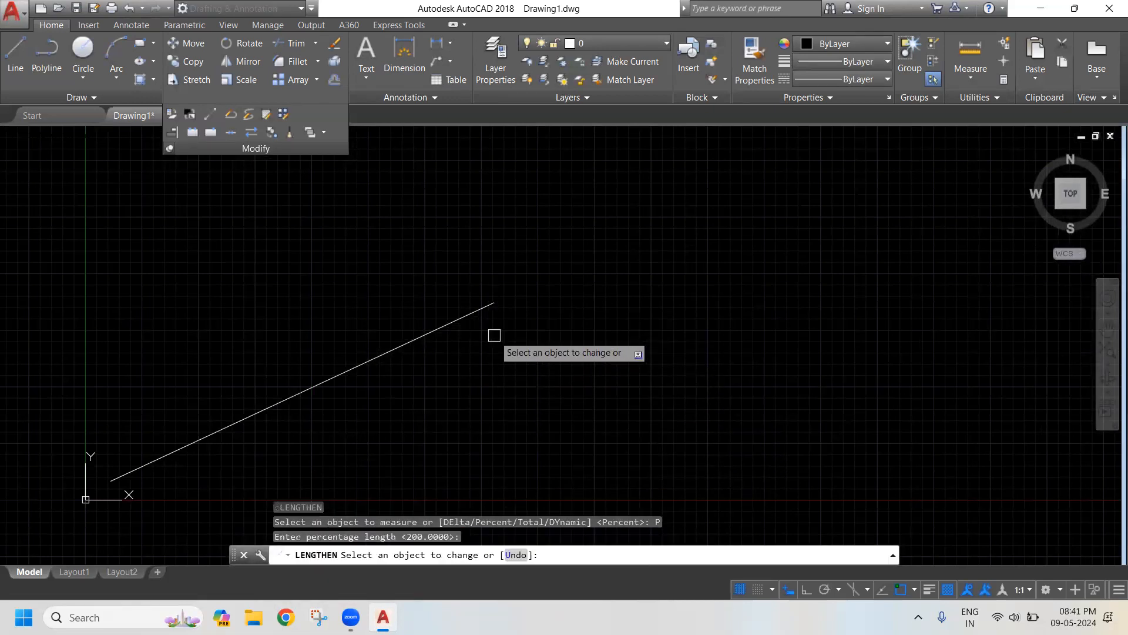
scroll(327, 400, "down", 2)
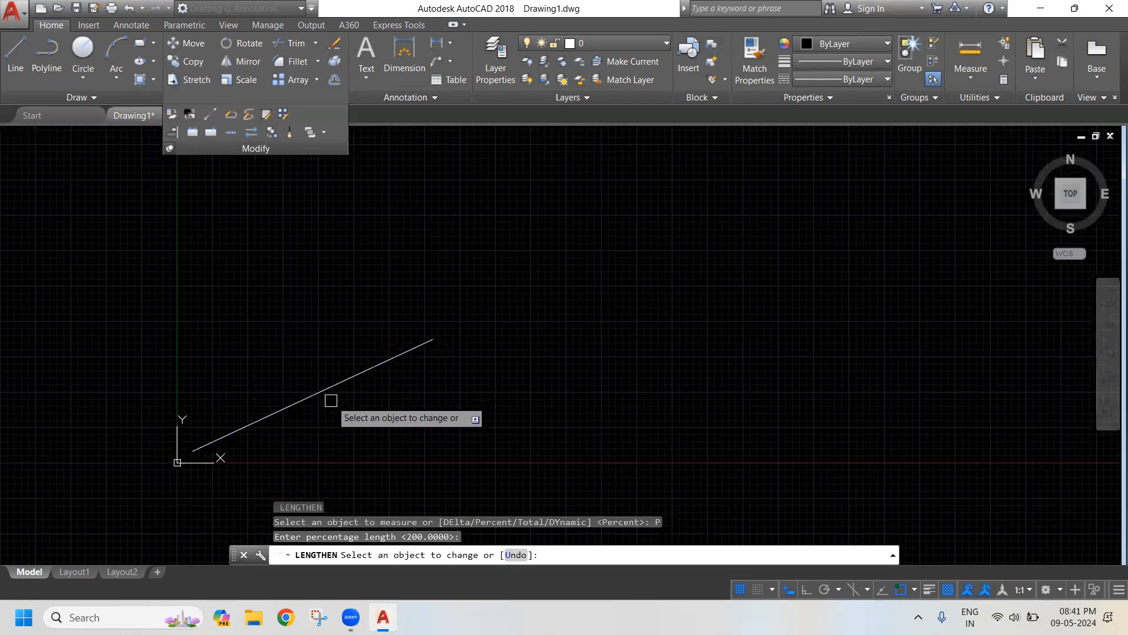
scroll(331, 401, "down", 2)
left_click(386, 369)
middle_click_drag(495, 353, 458, 400)
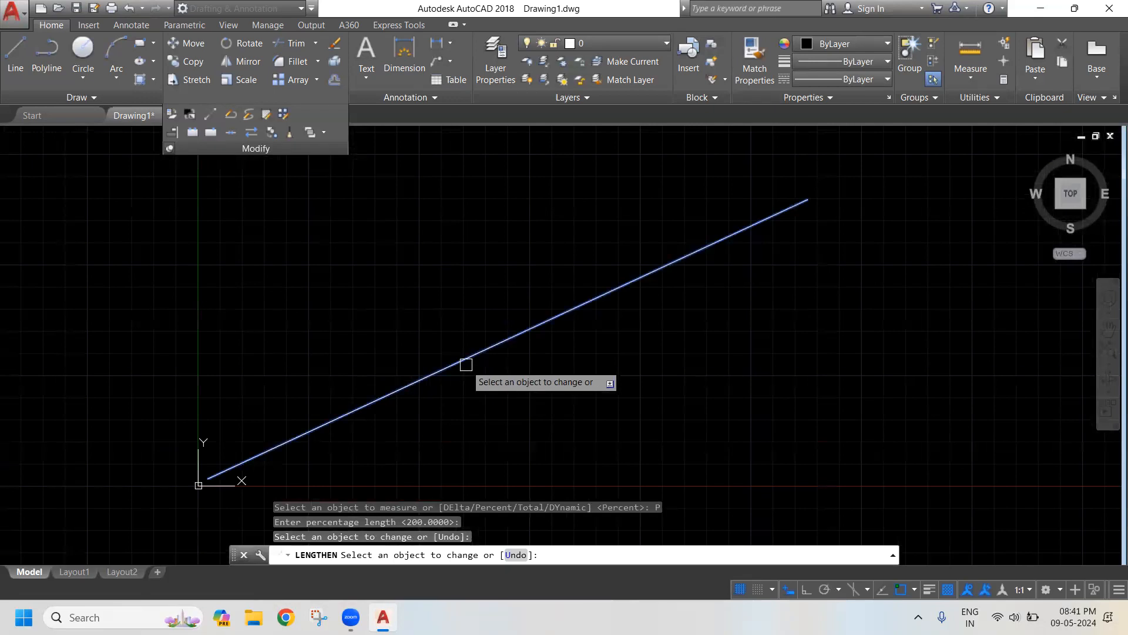
right_click(502, 246)
left_click(529, 254)
Step: Select the line and stretch its lower endpoint up to its midpoint to halve it
left_click(625, 241)
left_click(566, 329)
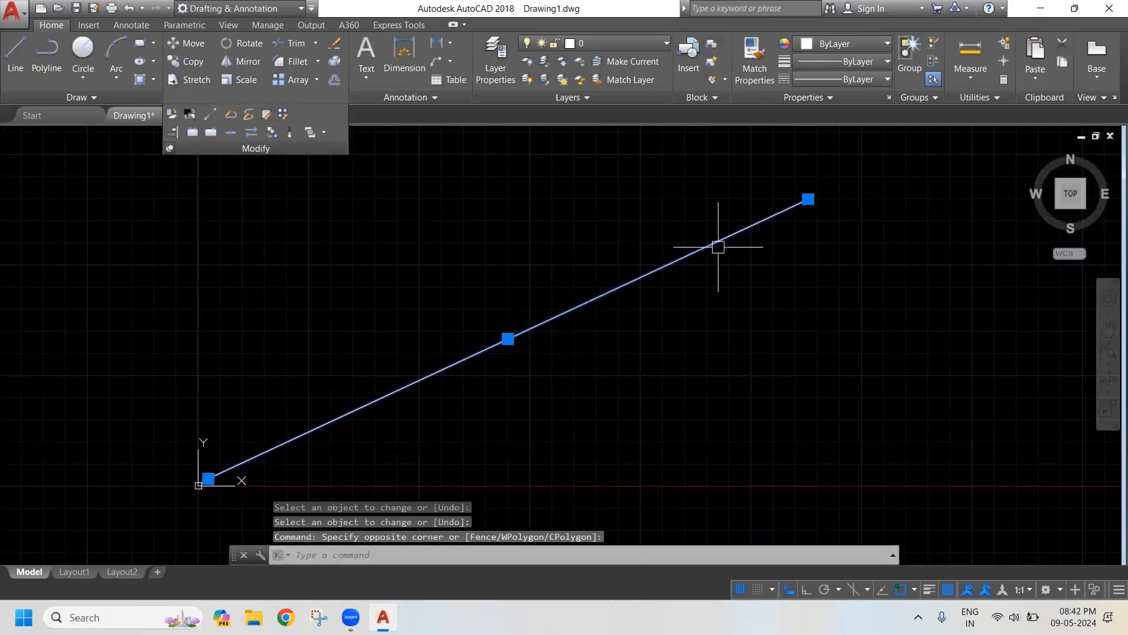
left_click(208, 478)
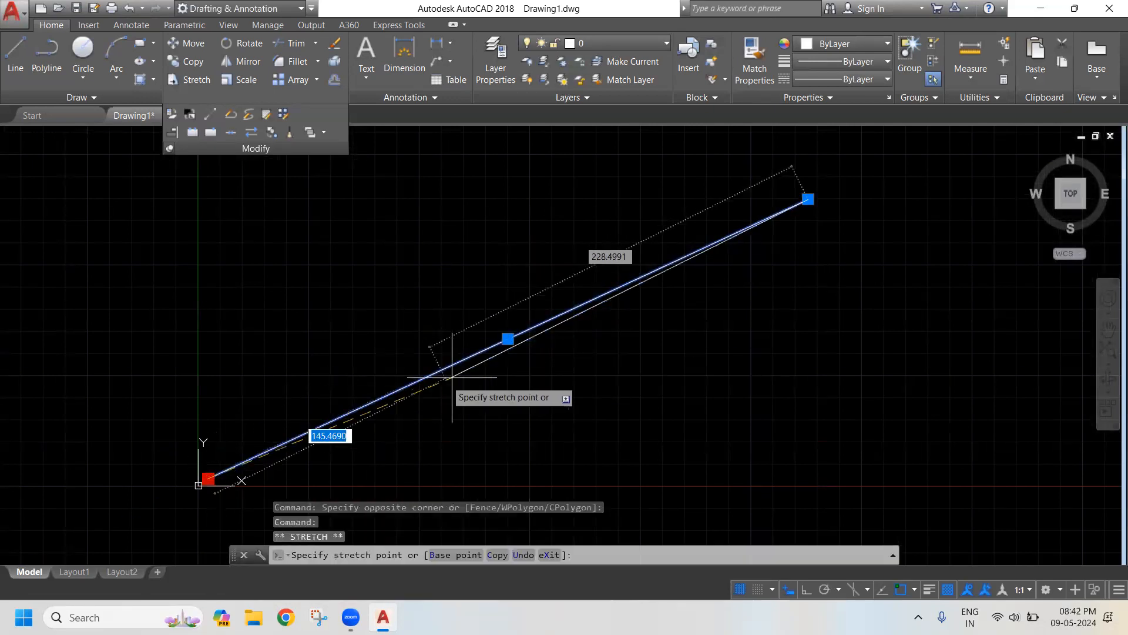
left_click(493, 348)
middle_click_drag(509, 337, 372, 356)
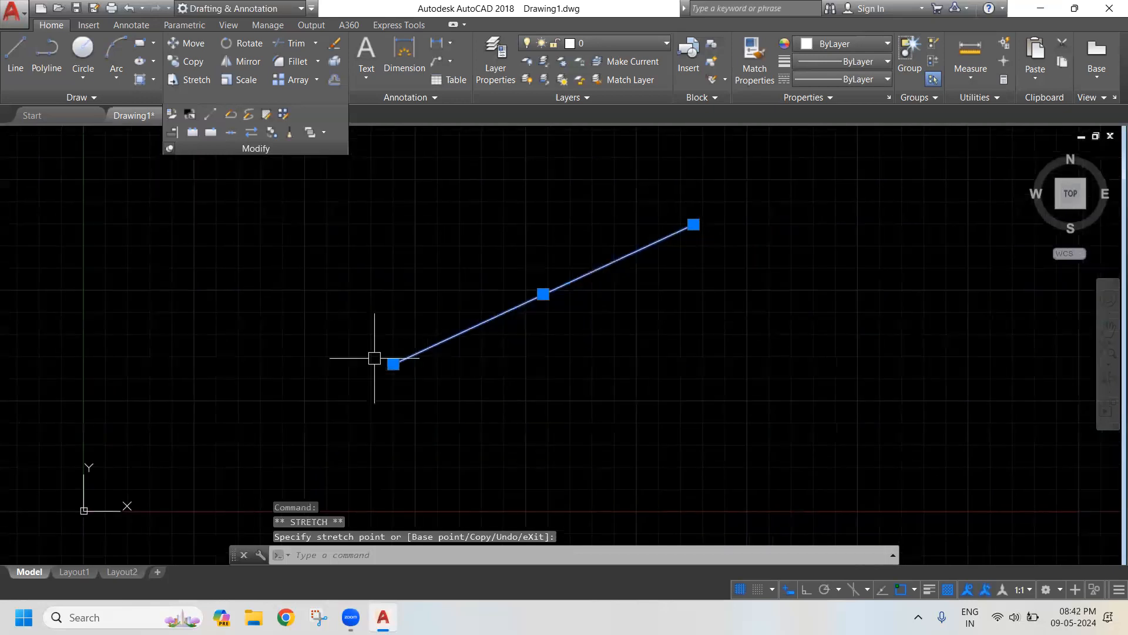
Step: Shorten the line from its upper end using Lengthen with the Percent option set to 50
left_click(211, 115)
left_click(564, 554)
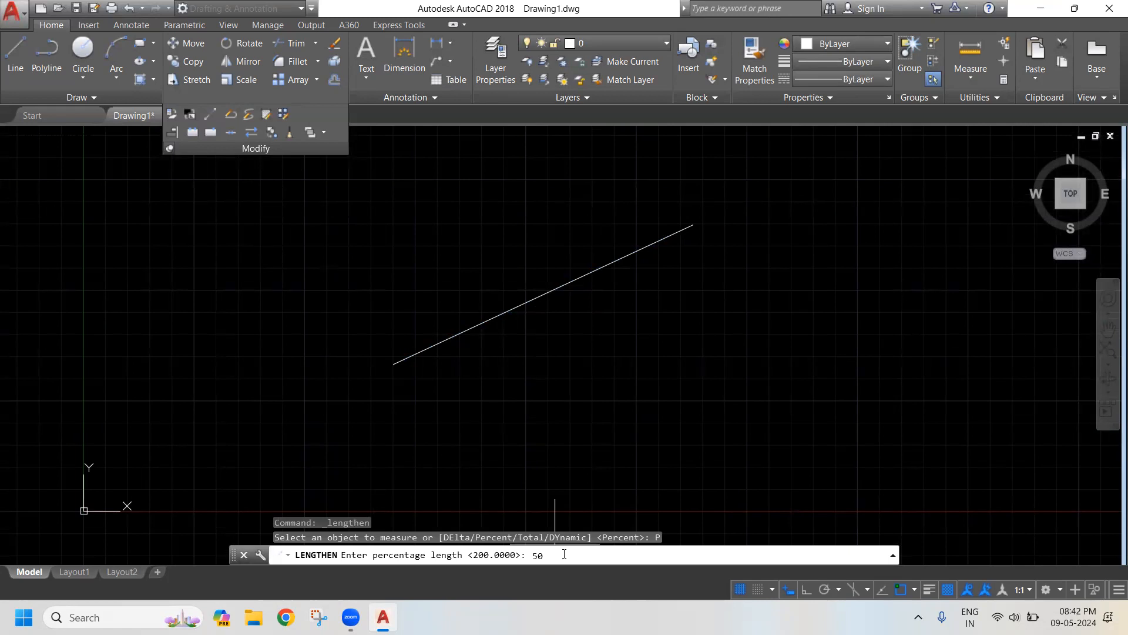
key("Return")
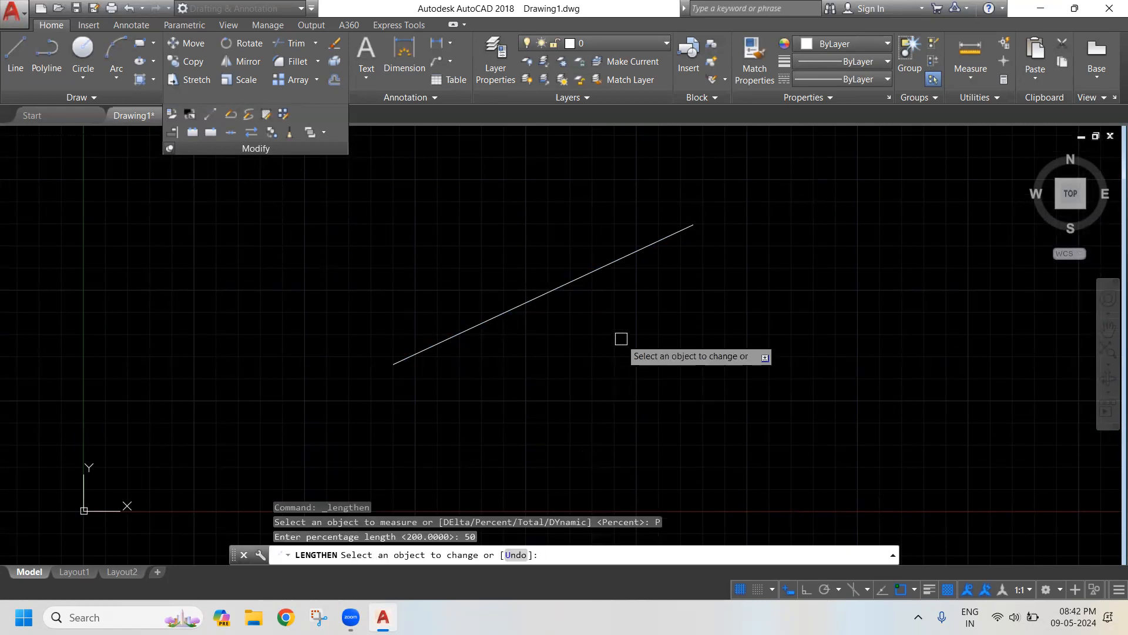
left_click(618, 258)
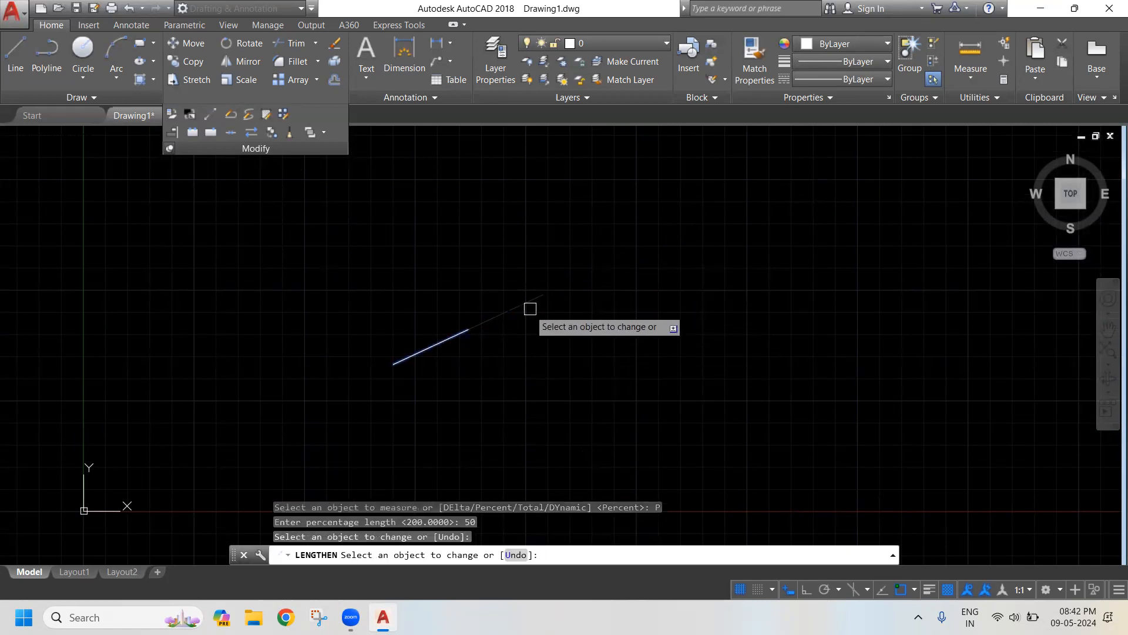
Step: Shorten the line from its upper end twice more with Lengthen at 50 percent, and end the command
left_click(519, 307)
left_click(461, 331)
right_click(463, 321)
left_click(491, 329)
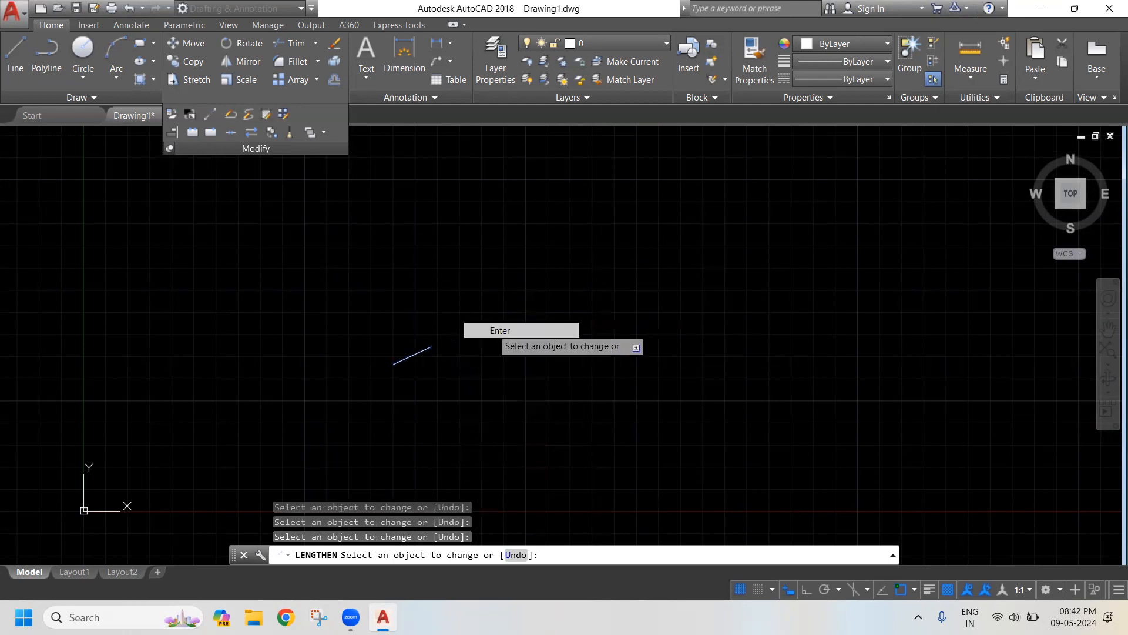
scroll(449, 329, "up", 2)
scroll(403, 290, "up", 3)
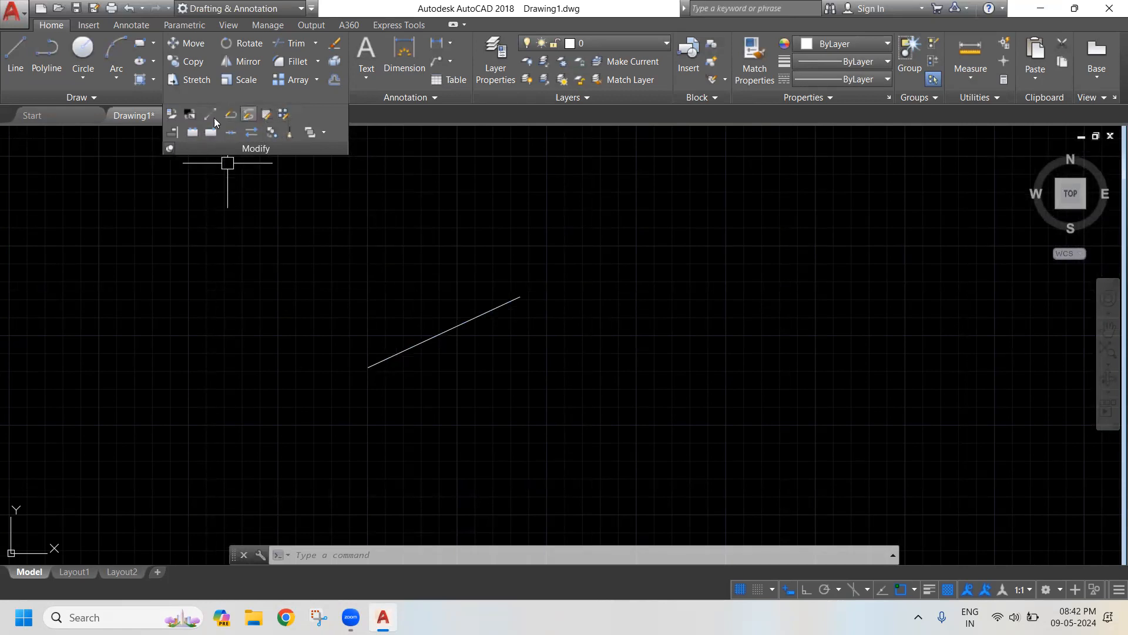
left_click(174, 136)
left_click(405, 273)
key("Escape")
Step: Draw a horizontal rectangle above the slanted line and turn off the grid display
middle_click_drag(456, 201, 582, 340)
type("rec")
key("Return")
left_click(548, 269)
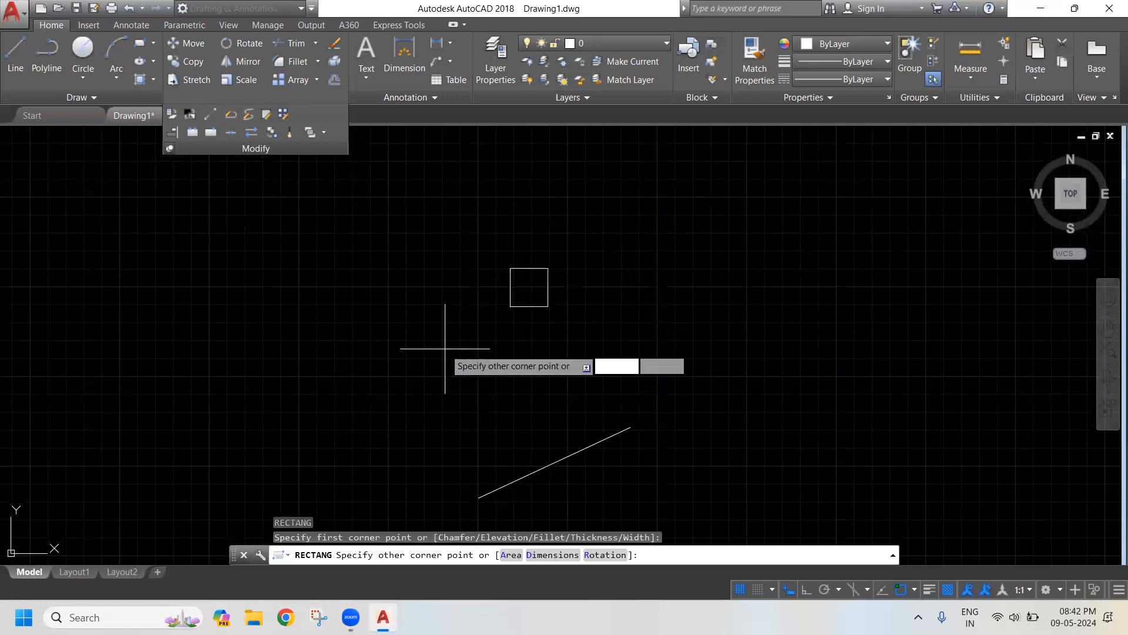
left_click(361, 369)
left_click(734, 588)
middle_click_drag(546, 355, 613, 300)
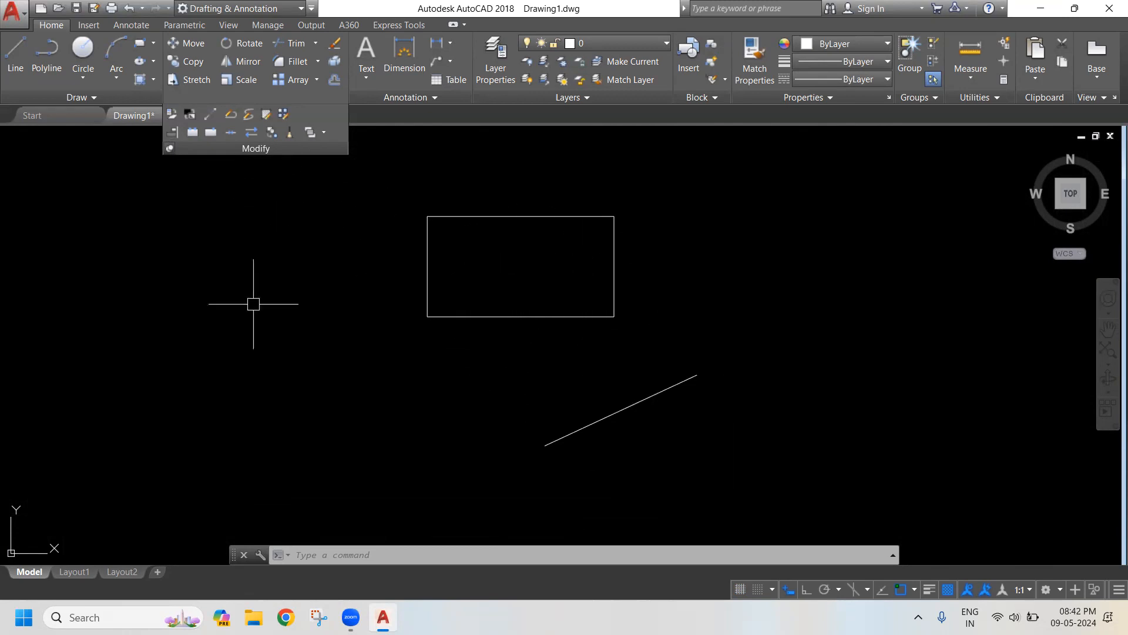
Step: Align the rectangle's lower-left and lower-right corners to the line's lower and upper endpoints, without scaling it
type("AL")
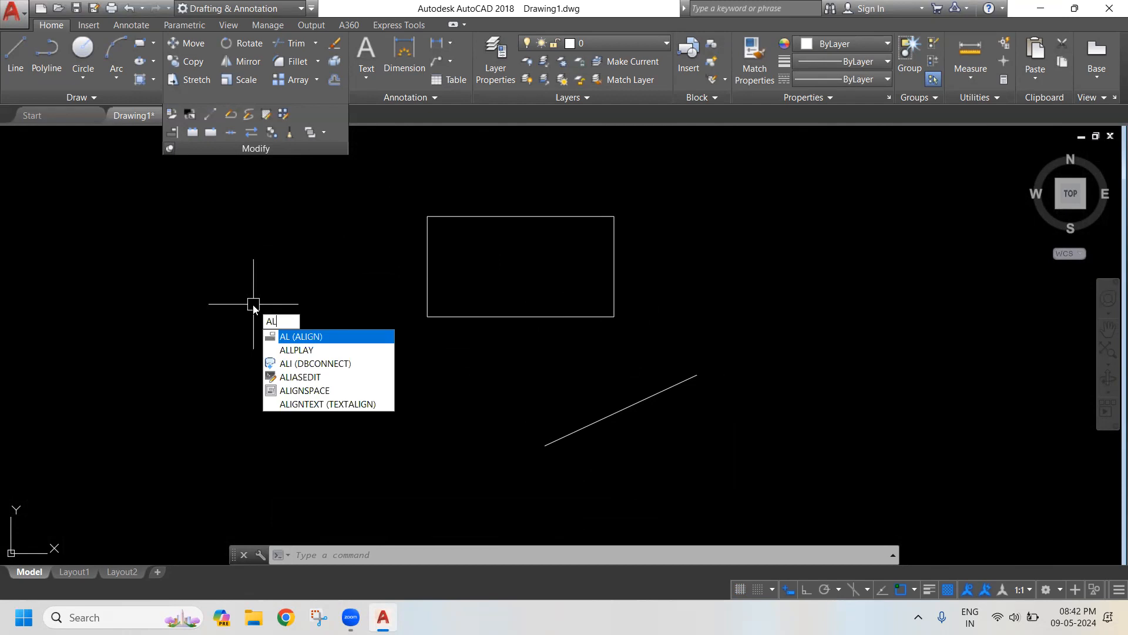
key("Return")
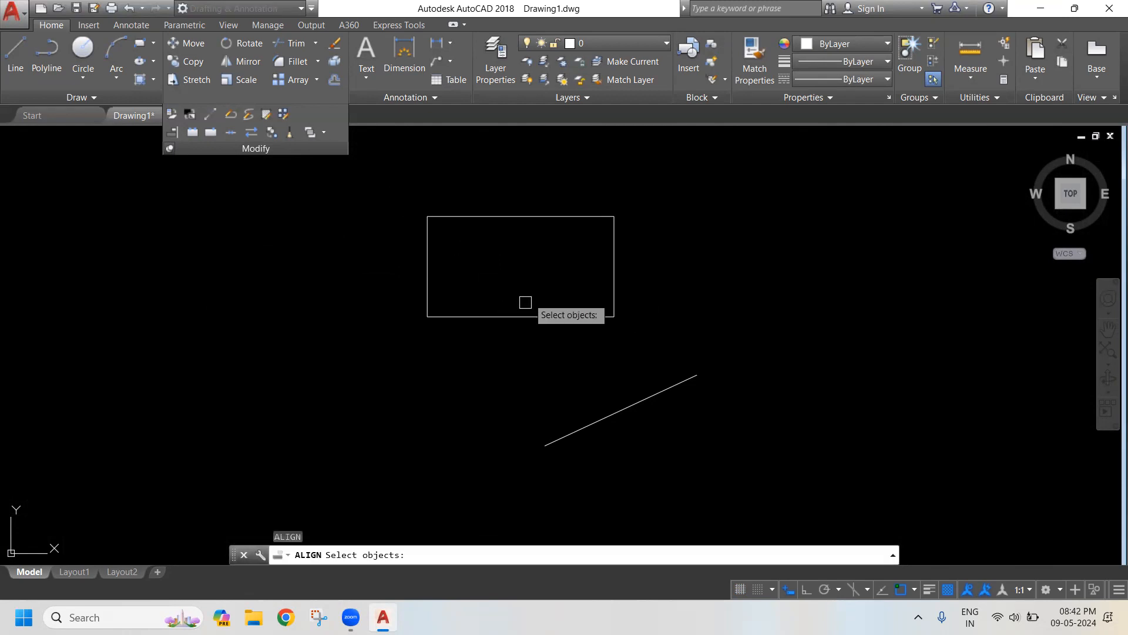
left_click(534, 280)
left_click(461, 195)
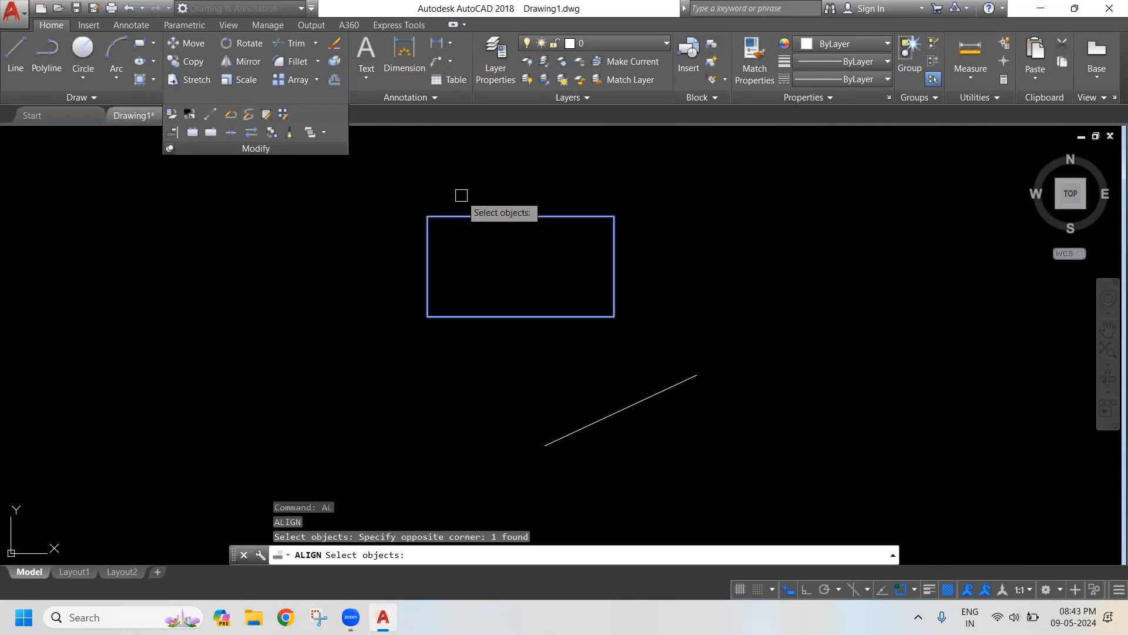
key("Return")
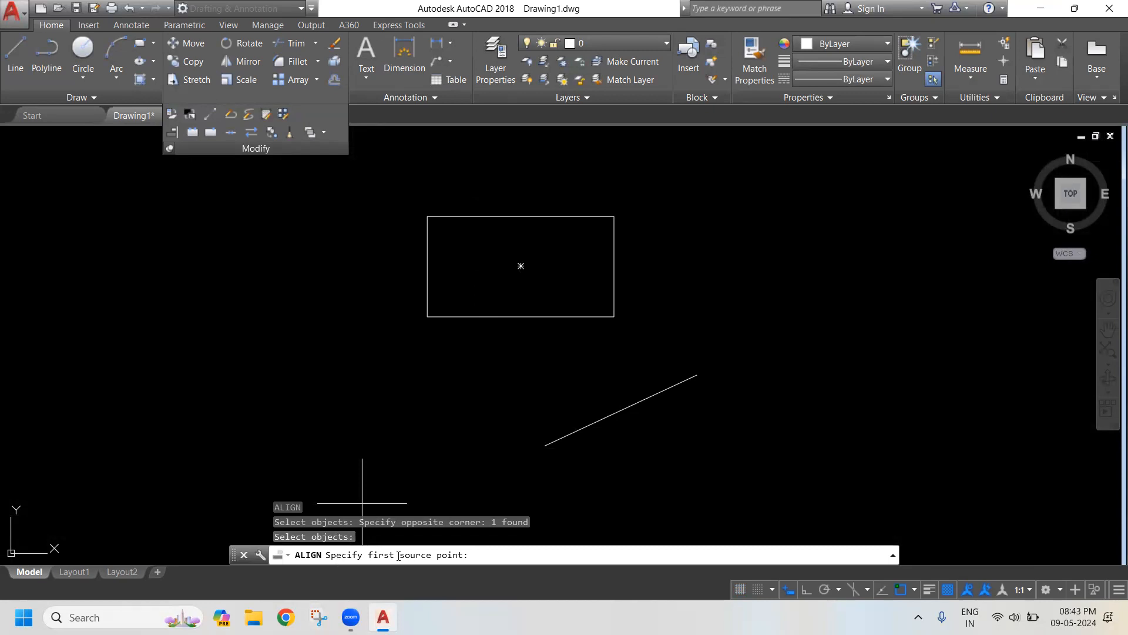
left_click(428, 316)
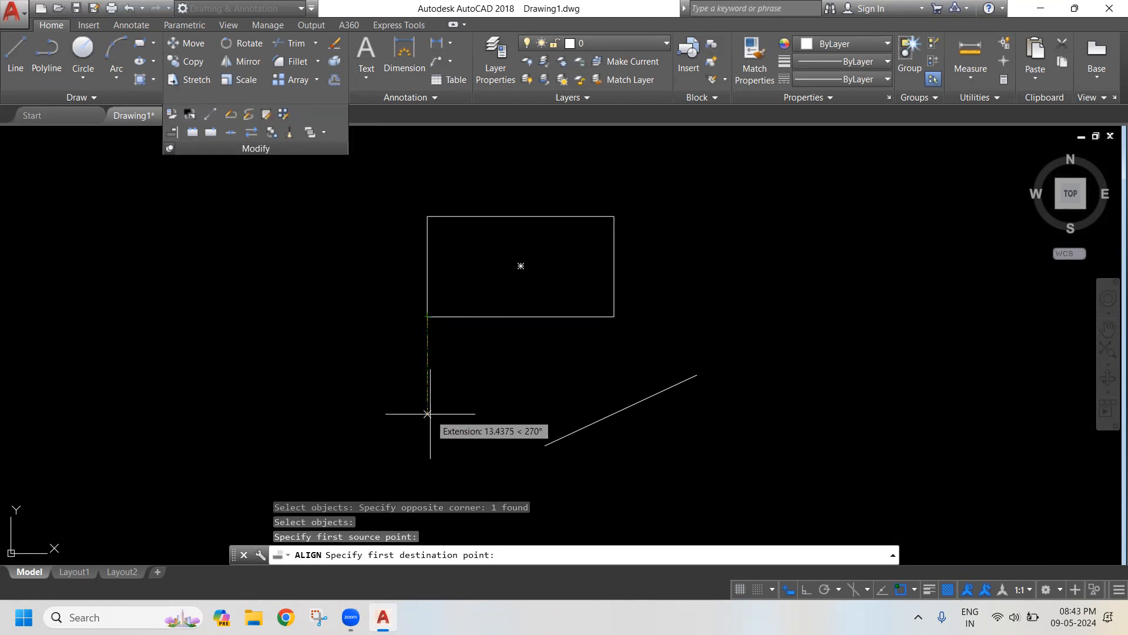
left_click(545, 444)
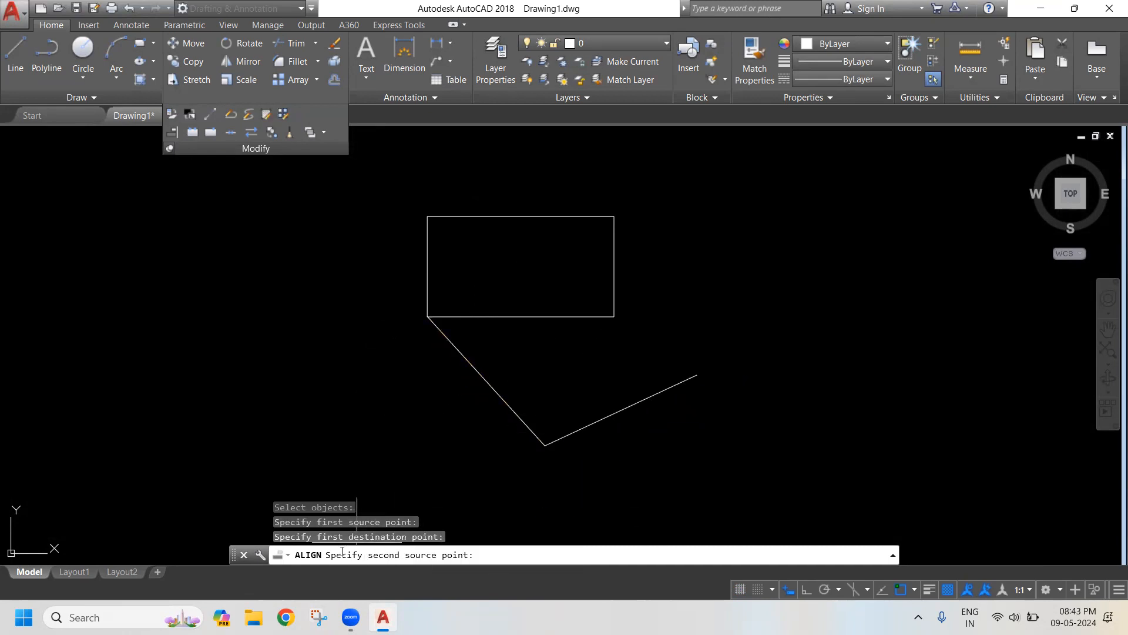
left_click(614, 316)
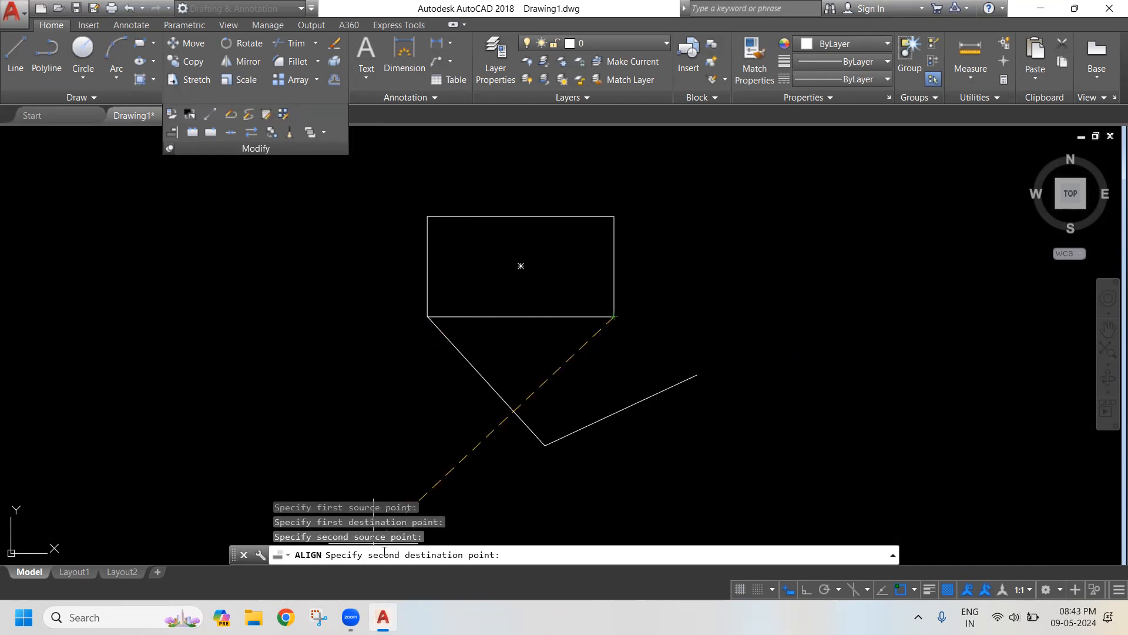
left_click(697, 374)
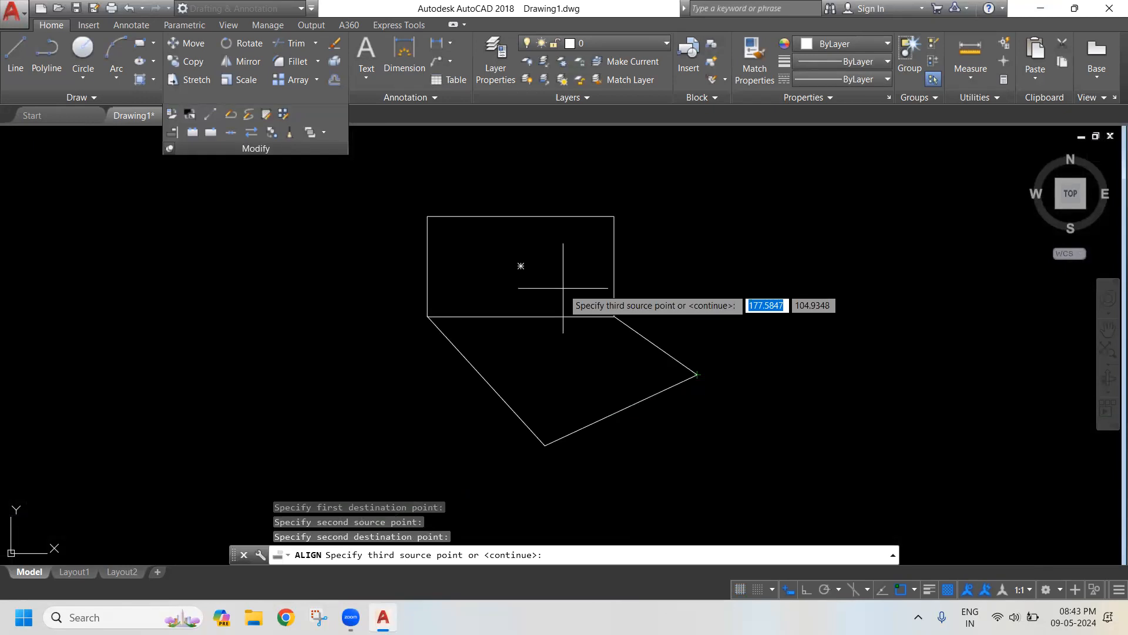
key("Return")
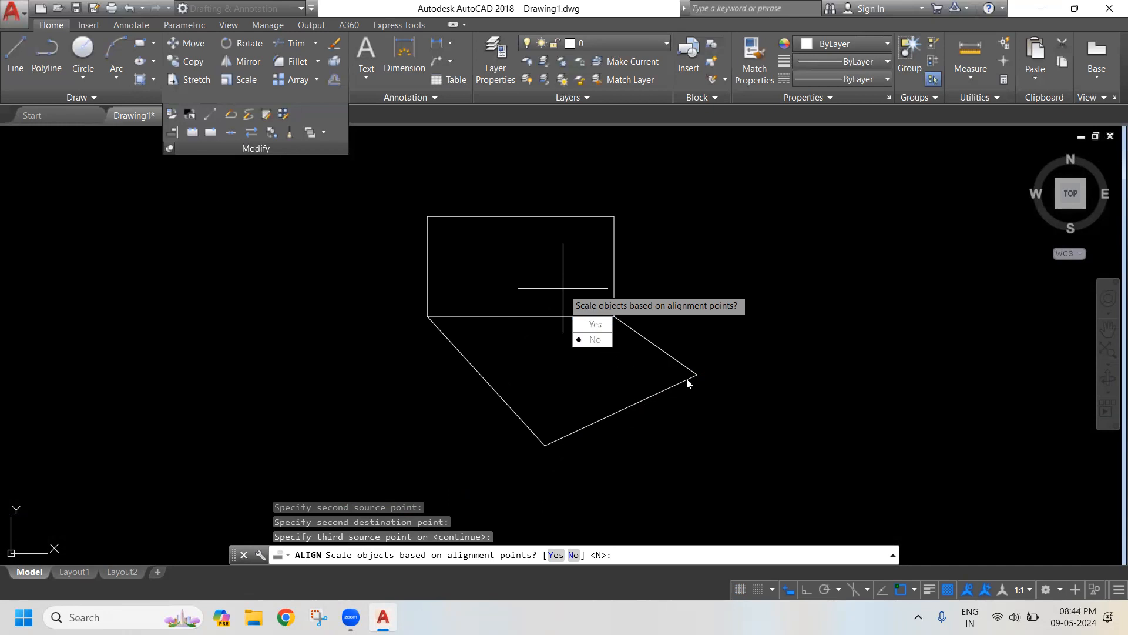
left_click(594, 341)
Step: Move the aligned rectangle slightly up off the line, and undo both the move and the alignment
left_click(599, 349)
left_click(504, 298)
type("m")
key("Return")
left_click(587, 316)
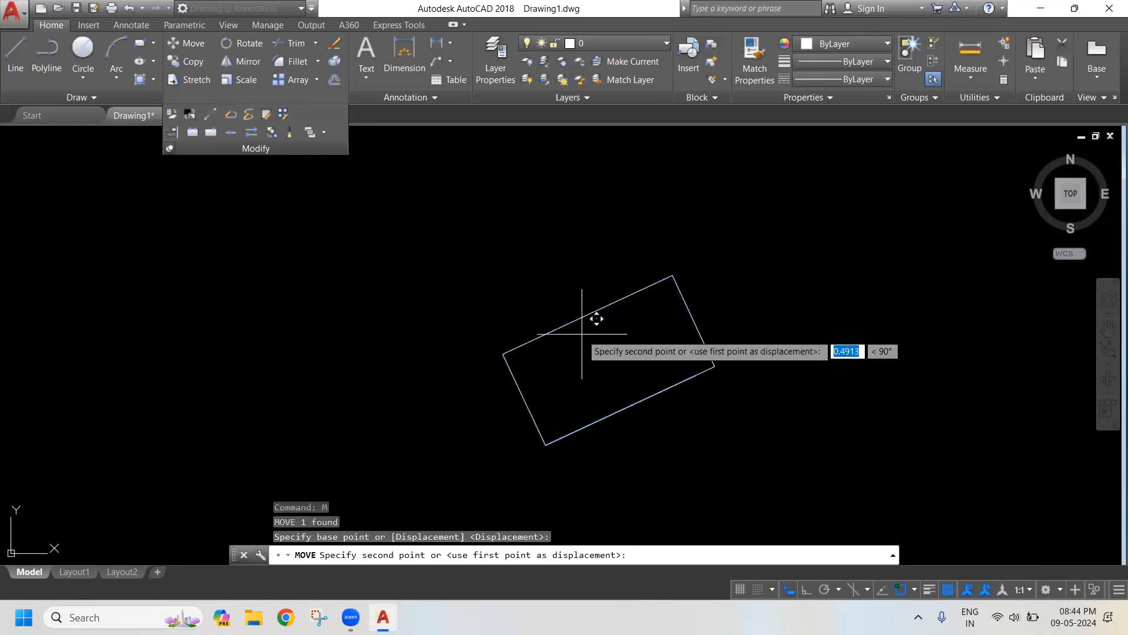
left_click(588, 298)
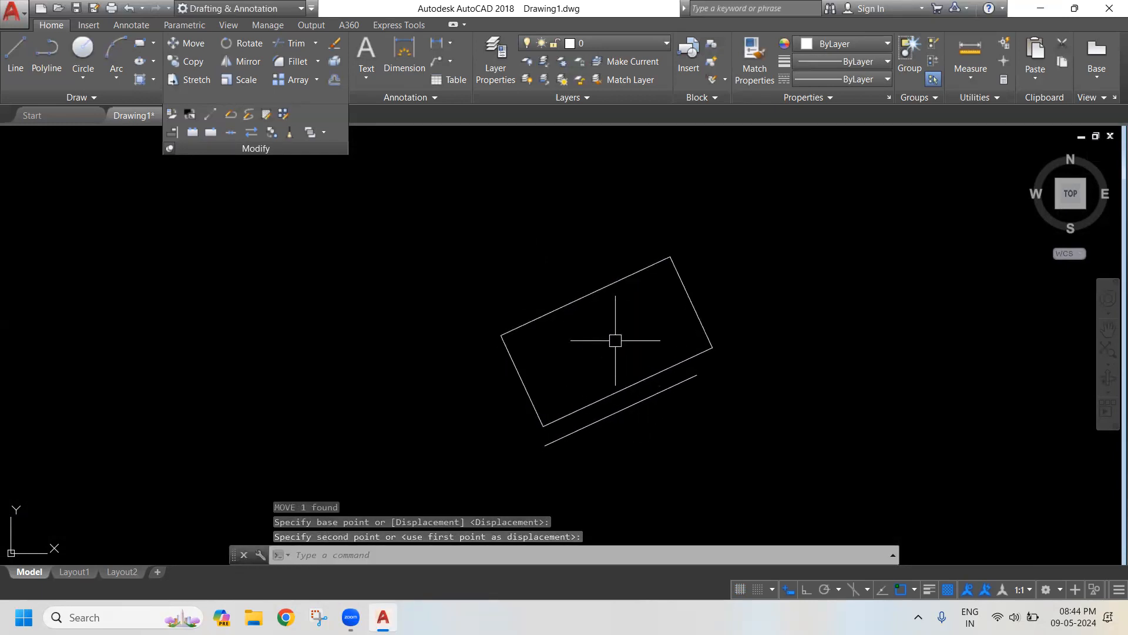
key("ctrl+z")
key("ctrl+z")
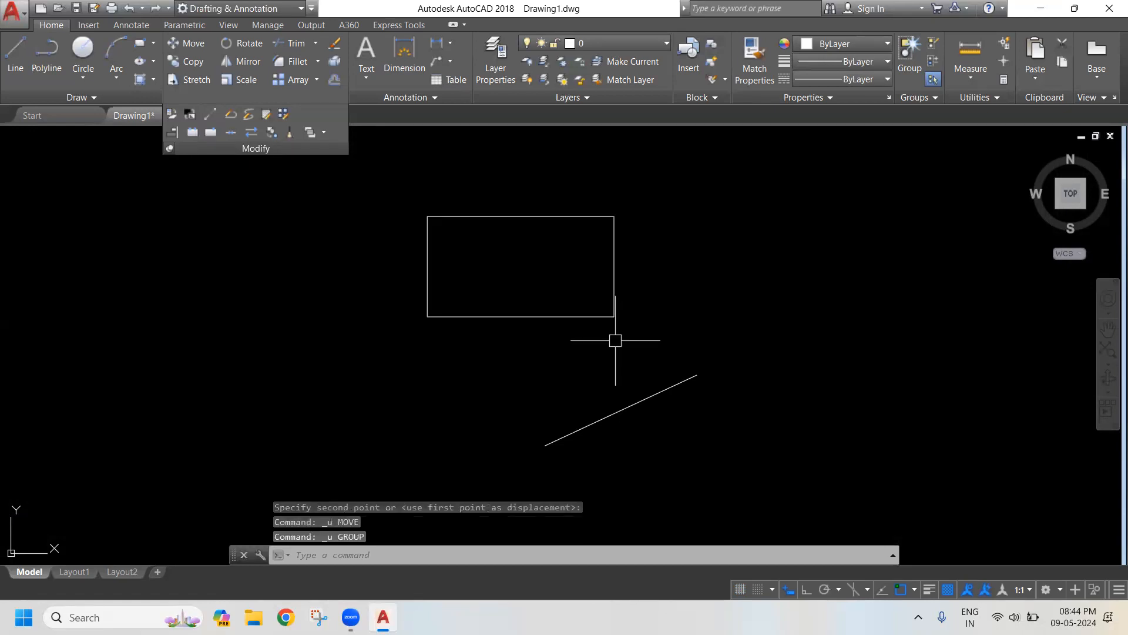
Step: Stretch the line's upper endpoint outward along its own direction so it is longer than the rectangle's base
left_click(613, 411)
left_click(697, 375)
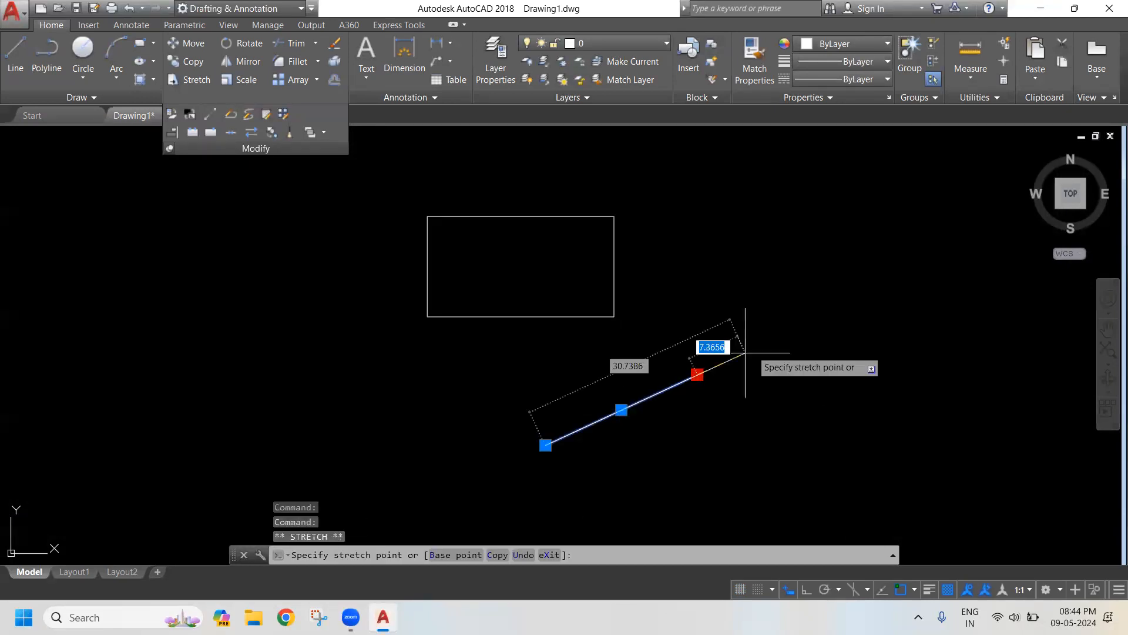
left_click(810, 327)
key("Escape")
key("Escape")
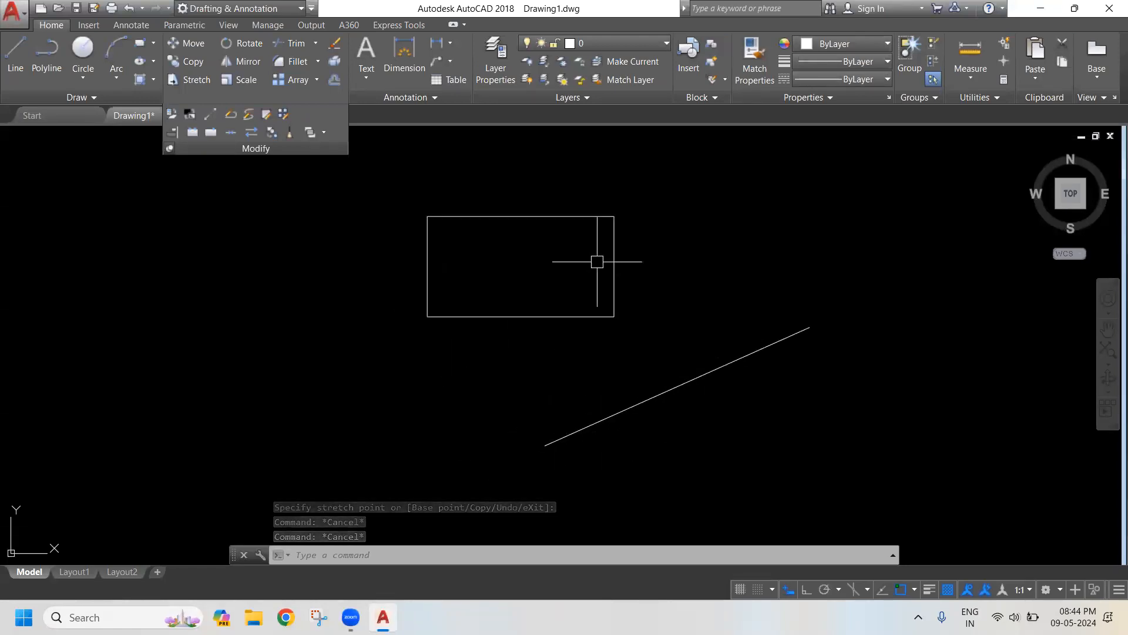
Step: Align the rectangle's lower-left and lower-right corners to the lengthened line's lower and upper endpoints, scaling it to the alignment points
type("AL")
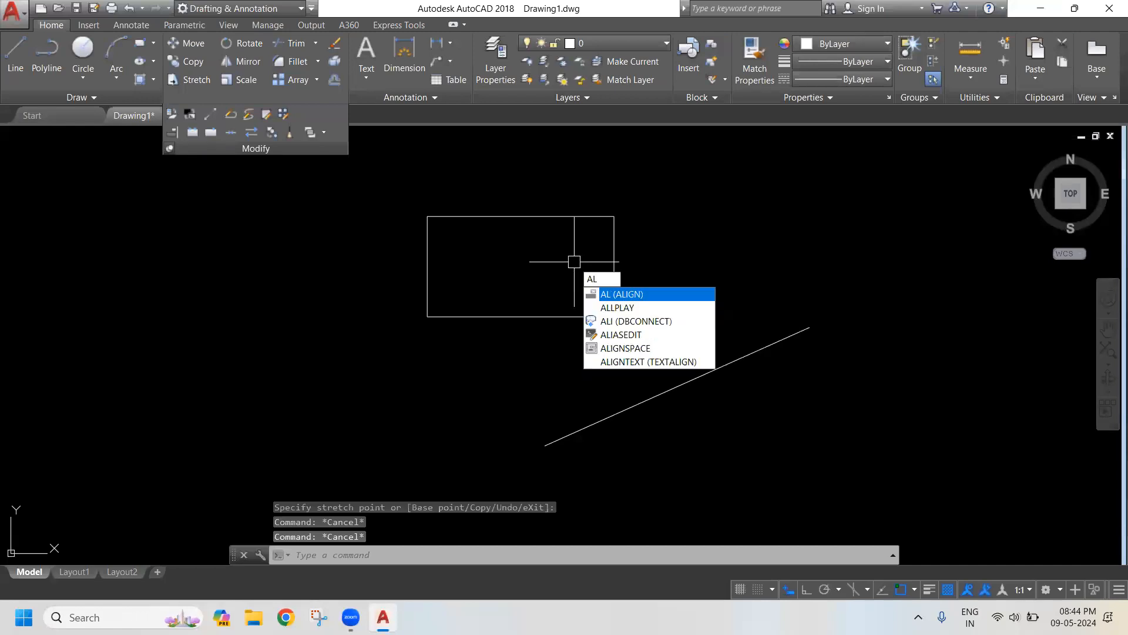
key("Return")
left_click(584, 221)
left_click(479, 323)
key("Return")
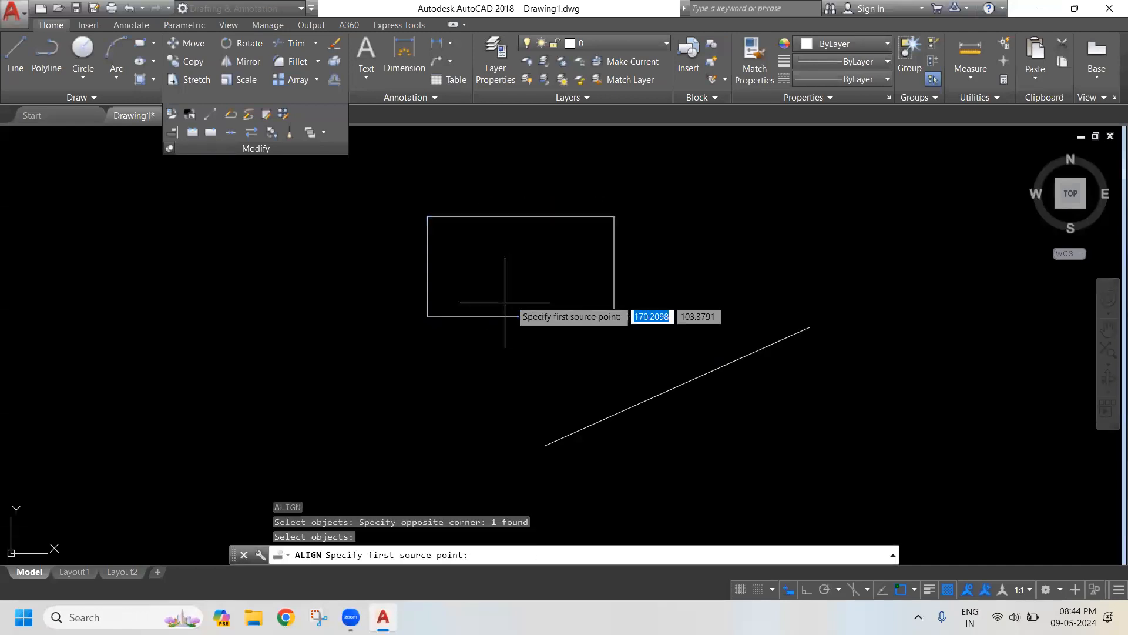
left_click(428, 317)
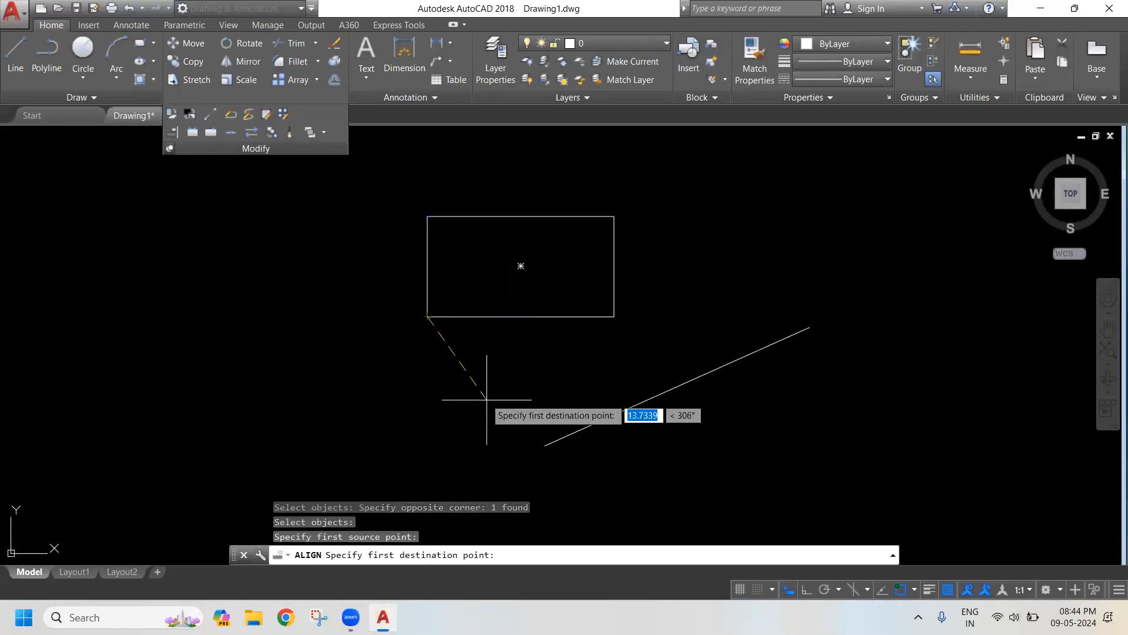
left_click(545, 445)
left_click(614, 317)
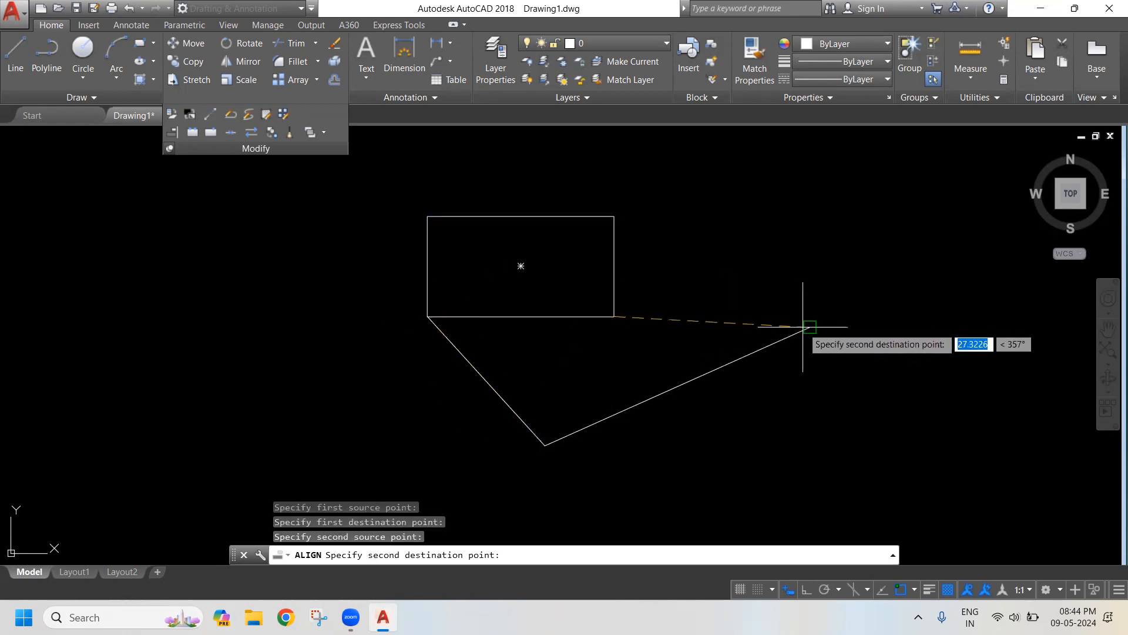
left_click(810, 327)
key("Return")
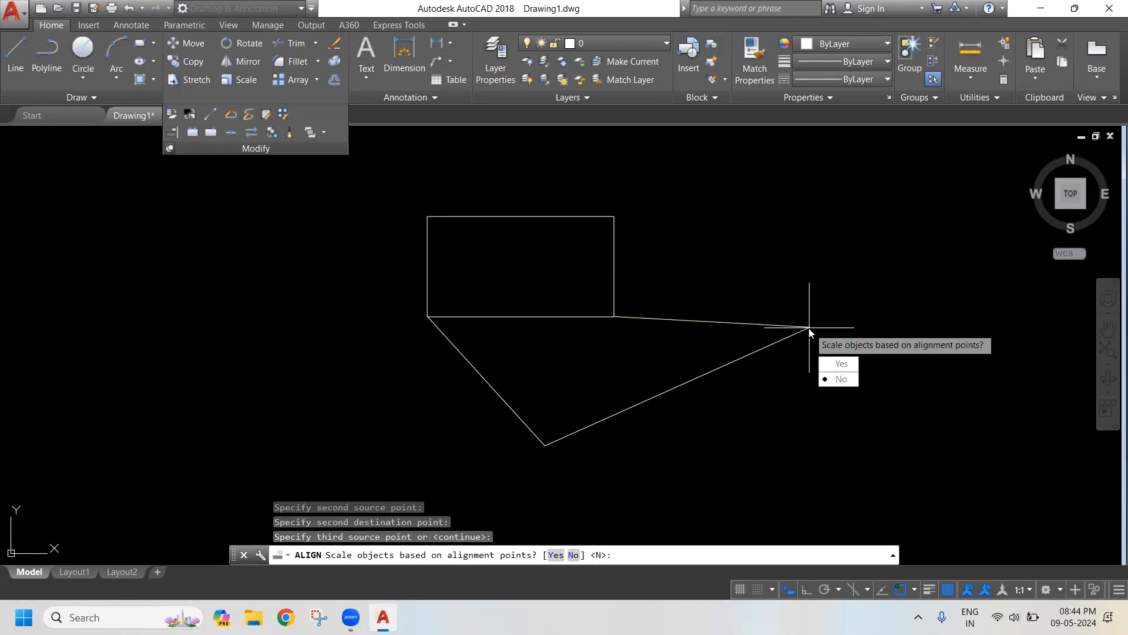
left_click(841, 364)
Step: Move the scaled rectangle up and away from the line so the two are separated
left_click(693, 284)
left_click(581, 222)
type("M")
key("Return")
left_click(653, 321)
left_click(636, 259)
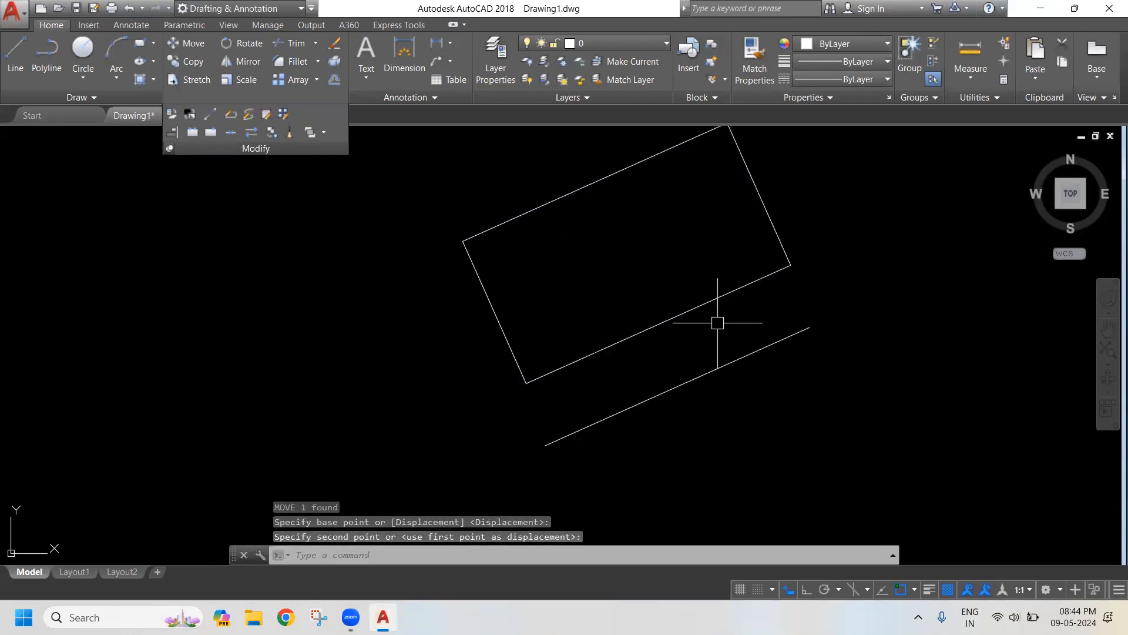
middle_click_drag(661, 264, 605, 269)
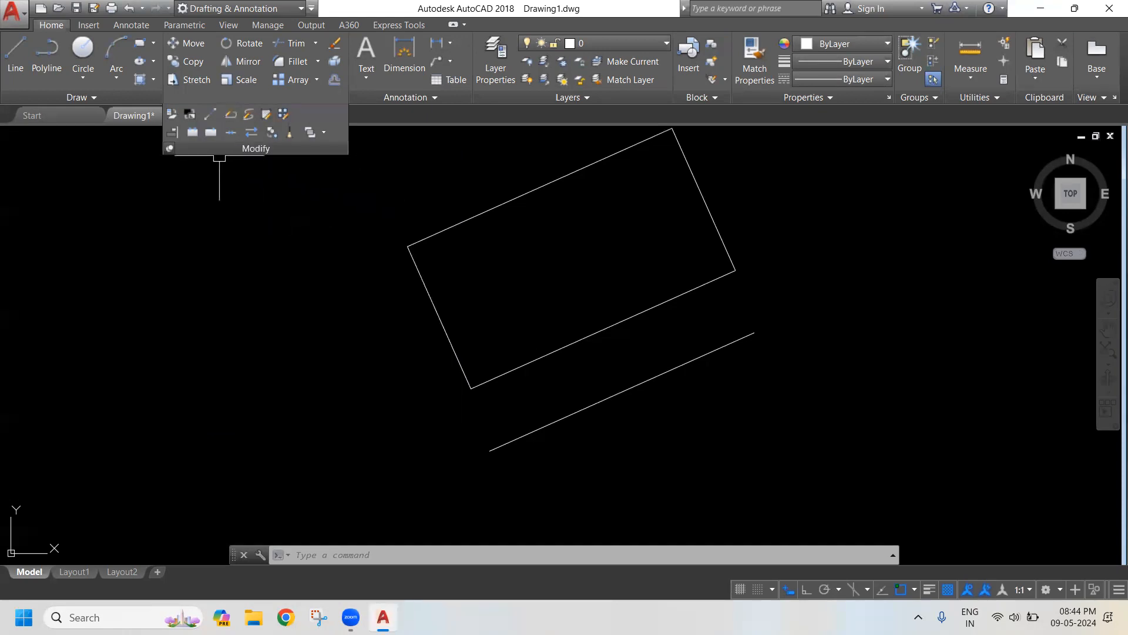
Step: Break the slanted line between two points picked on it, leaving a gap in its middle part
left_click(195, 137)
middle_click_drag(577, 449, 561, 424)
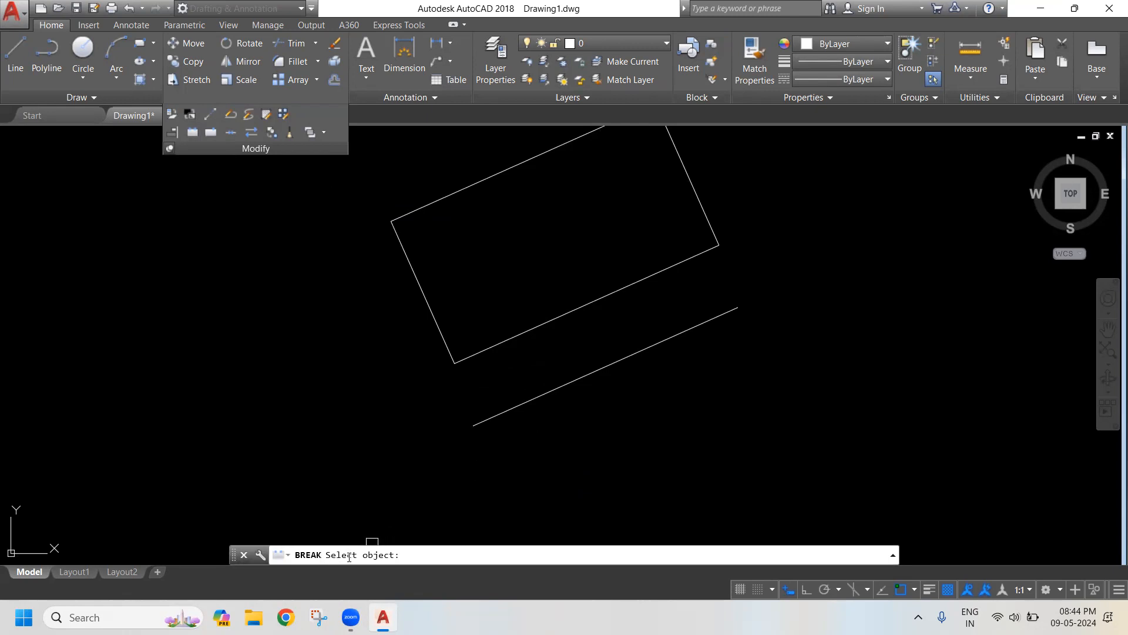
left_click(533, 396)
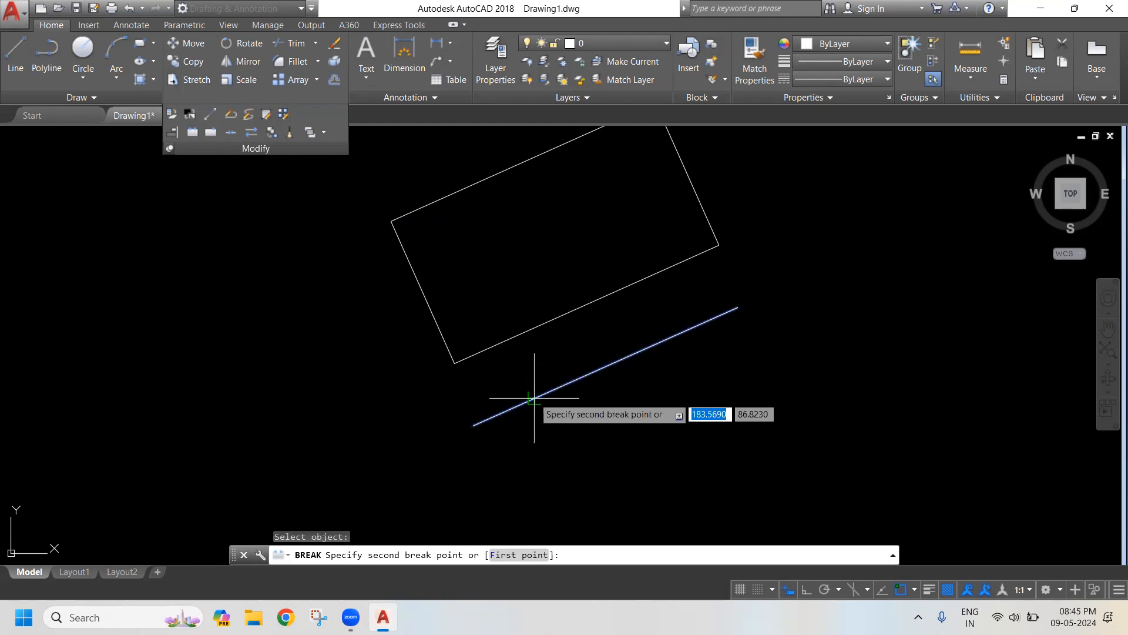
left_click(621, 364)
scroll(577, 384, "up", 2)
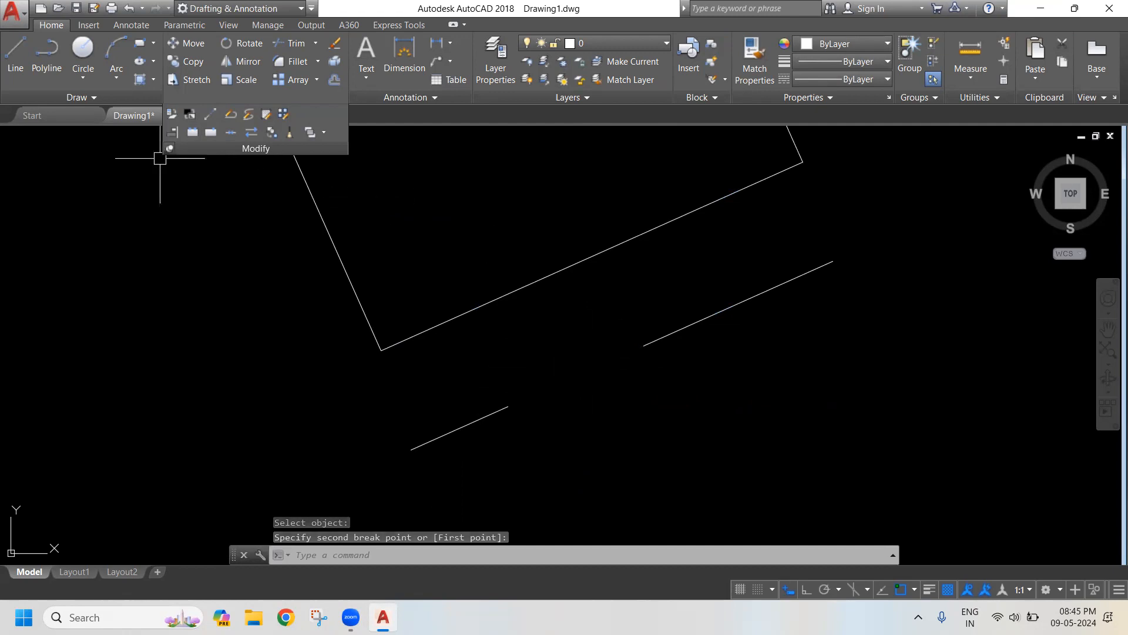
Step: Break the rectangle's lower edge using the First point option, starting right of its middle and placing the second break point 10 units toward the right corner
type("BR")
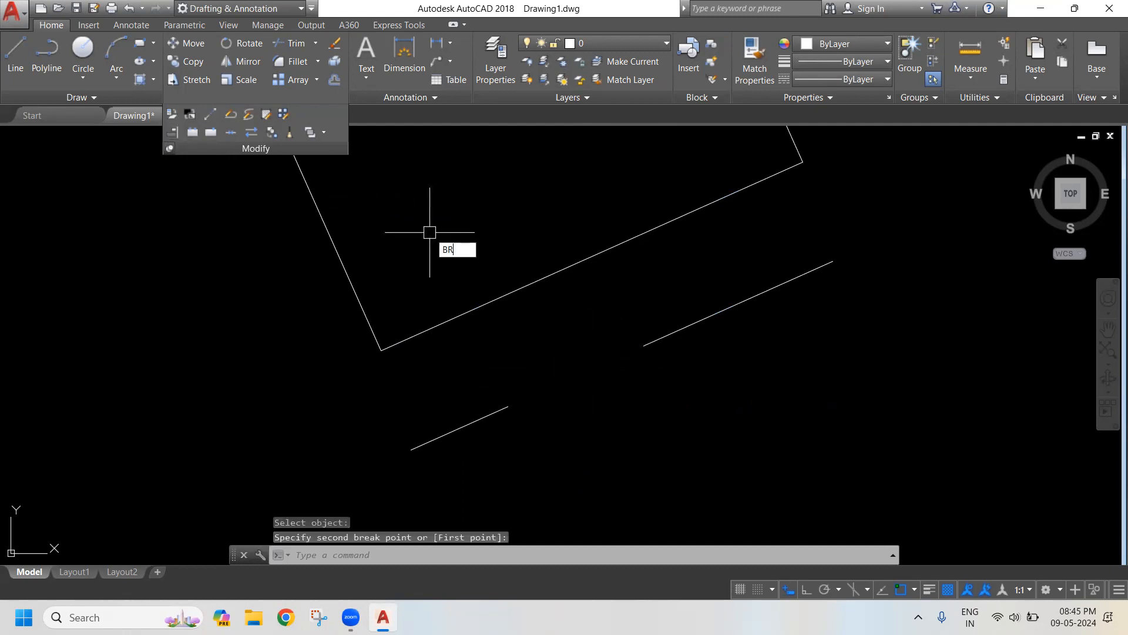
key("Return")
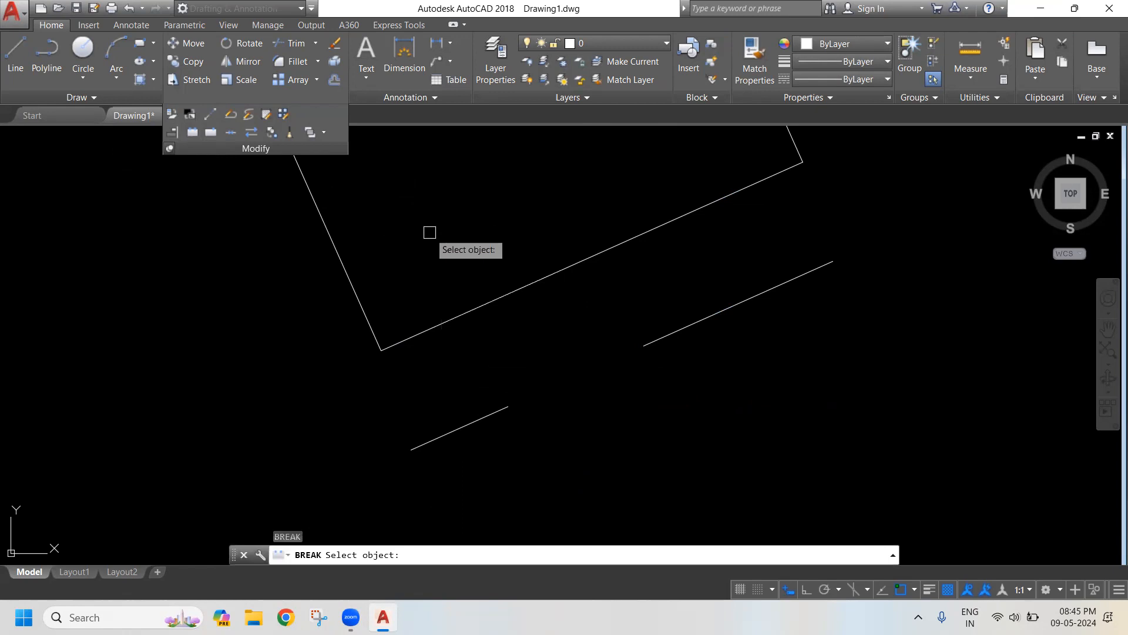
left_click(441, 323)
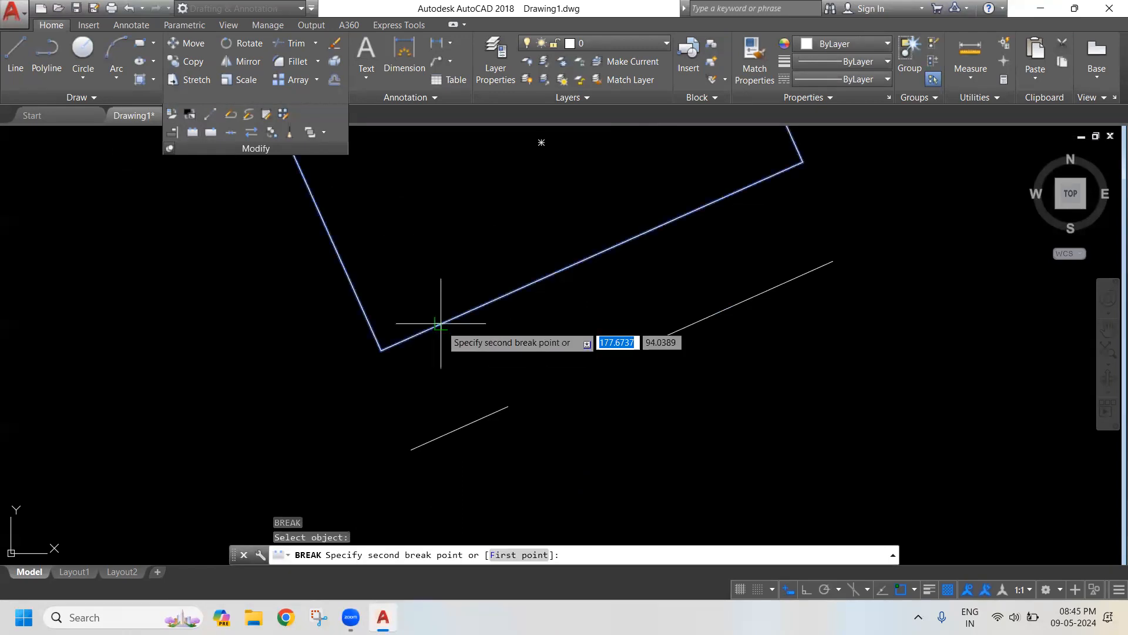
middle_click_drag(494, 292, 524, 370)
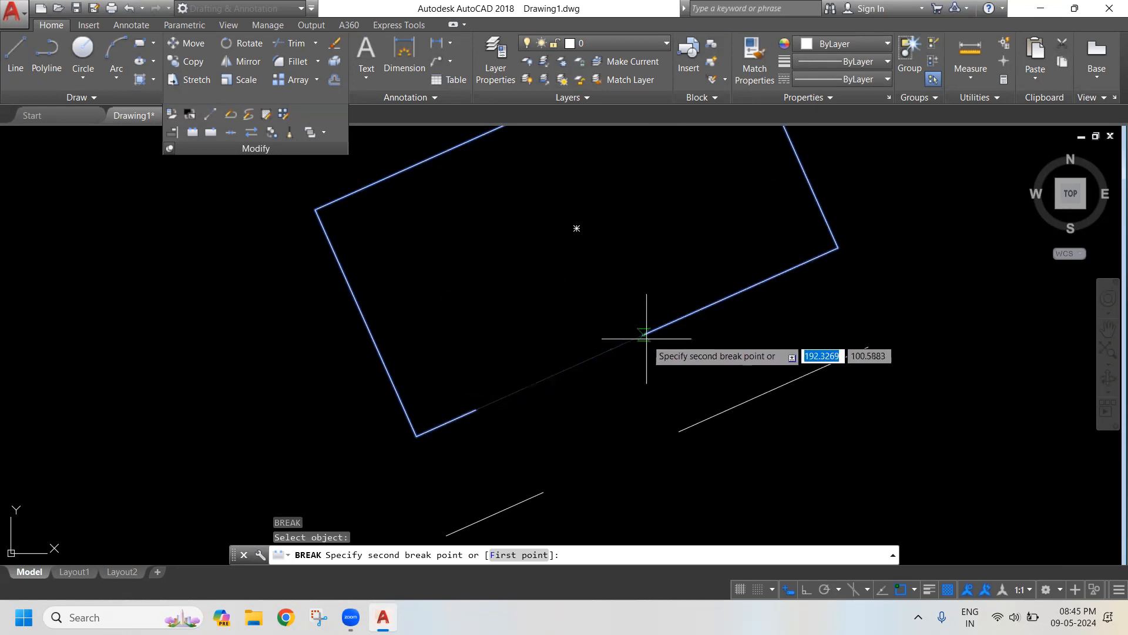
left_click(528, 555)
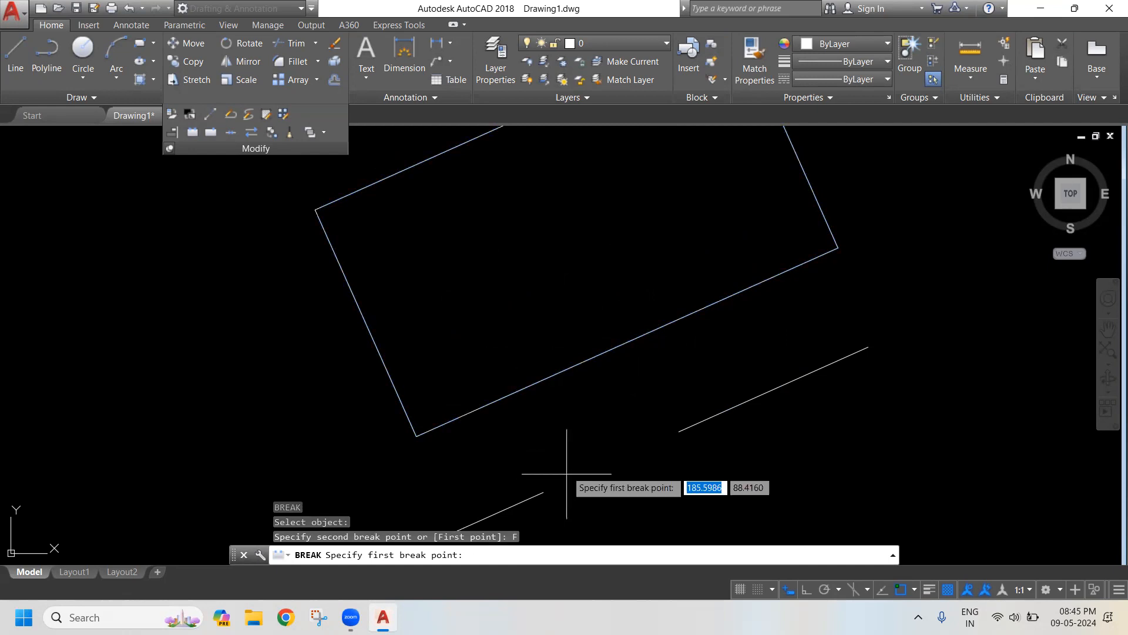
left_click(627, 342)
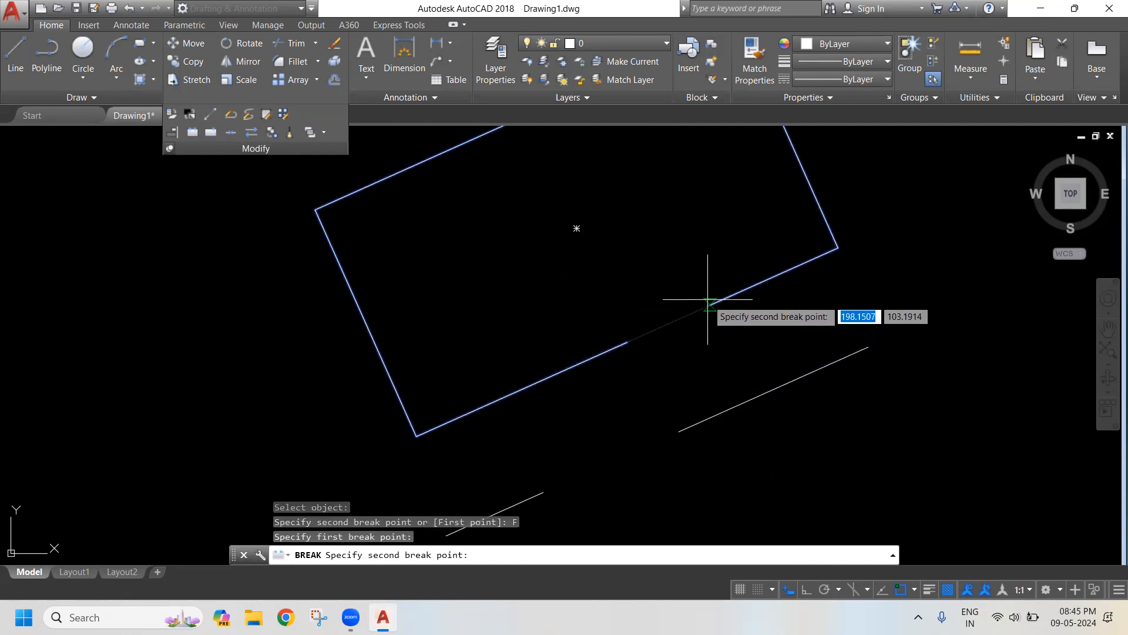
type("10")
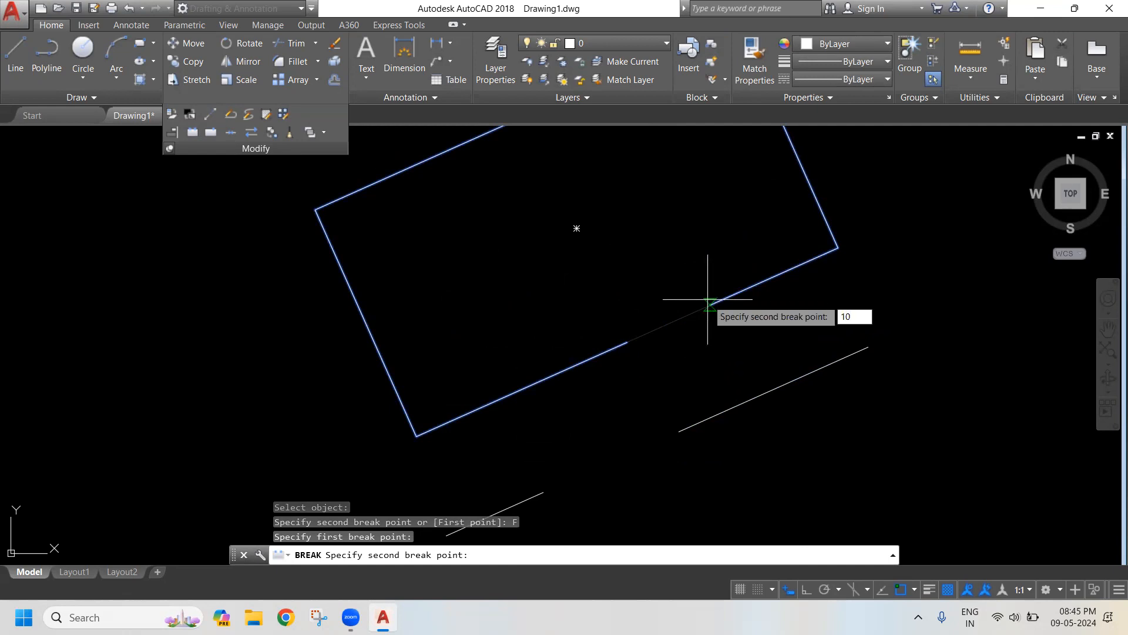
key("Return")
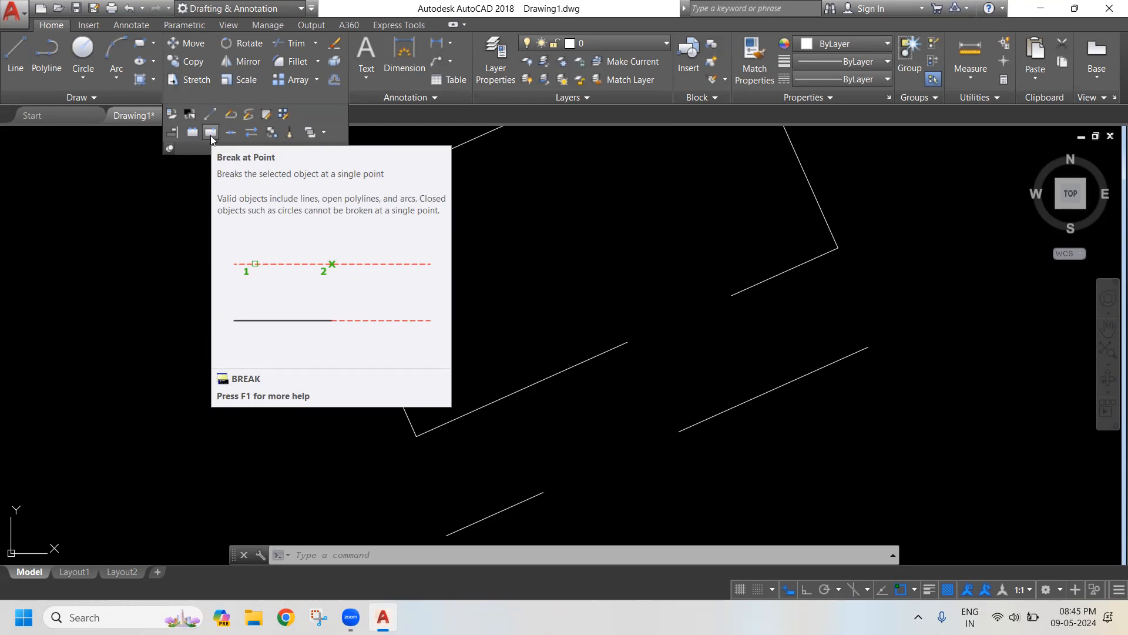
Step: Break the upper of the two slanted line segments at a single point near its lower end, and select both pieces to check the split
left_click(210, 133)
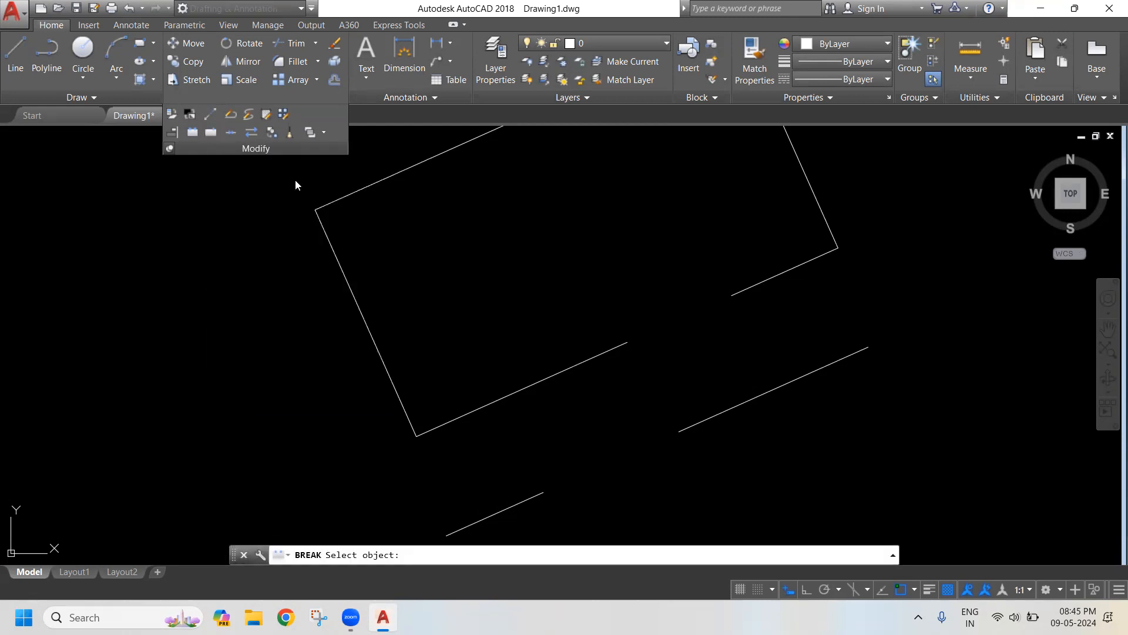
scroll(746, 394, "up", 2)
left_click(211, 133)
middle_click_drag(660, 393, 615, 383)
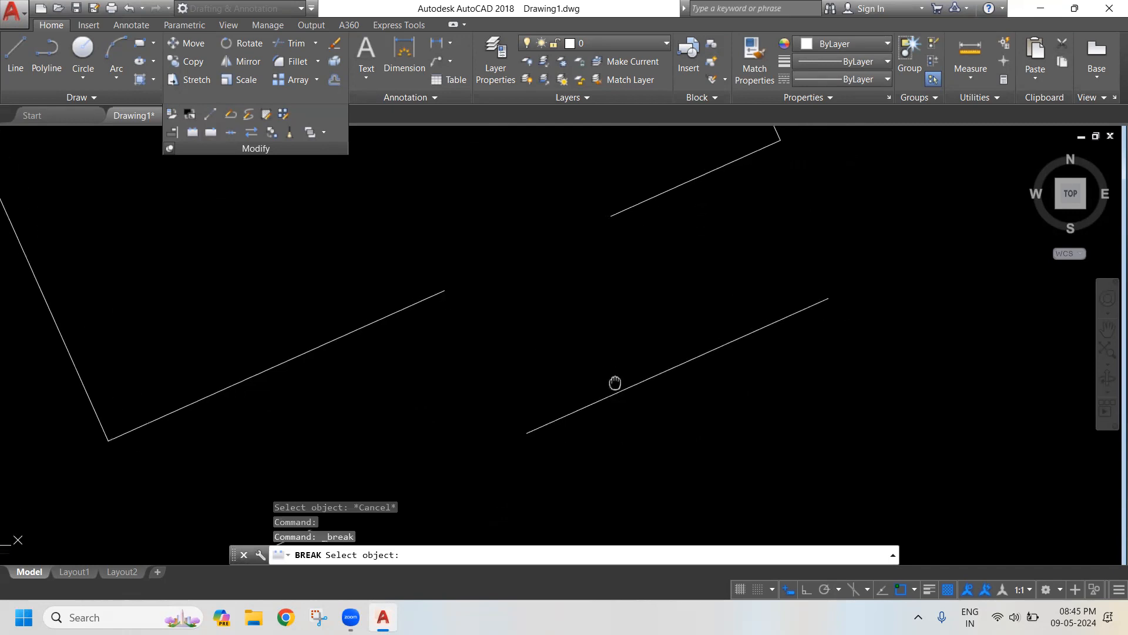
left_click(661, 372)
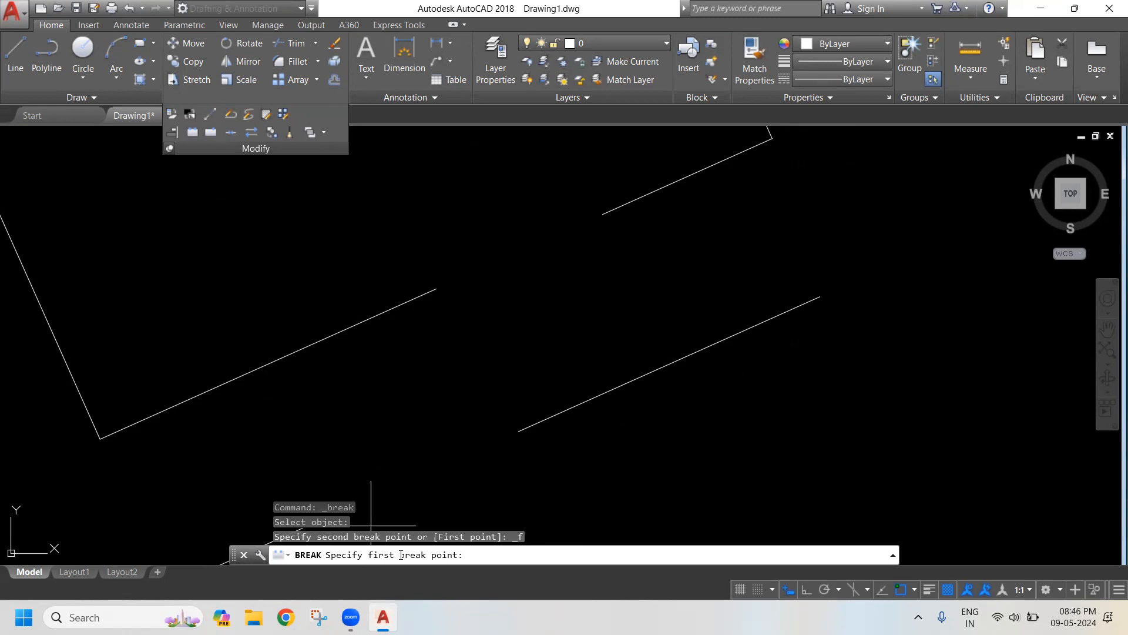
left_click(582, 400)
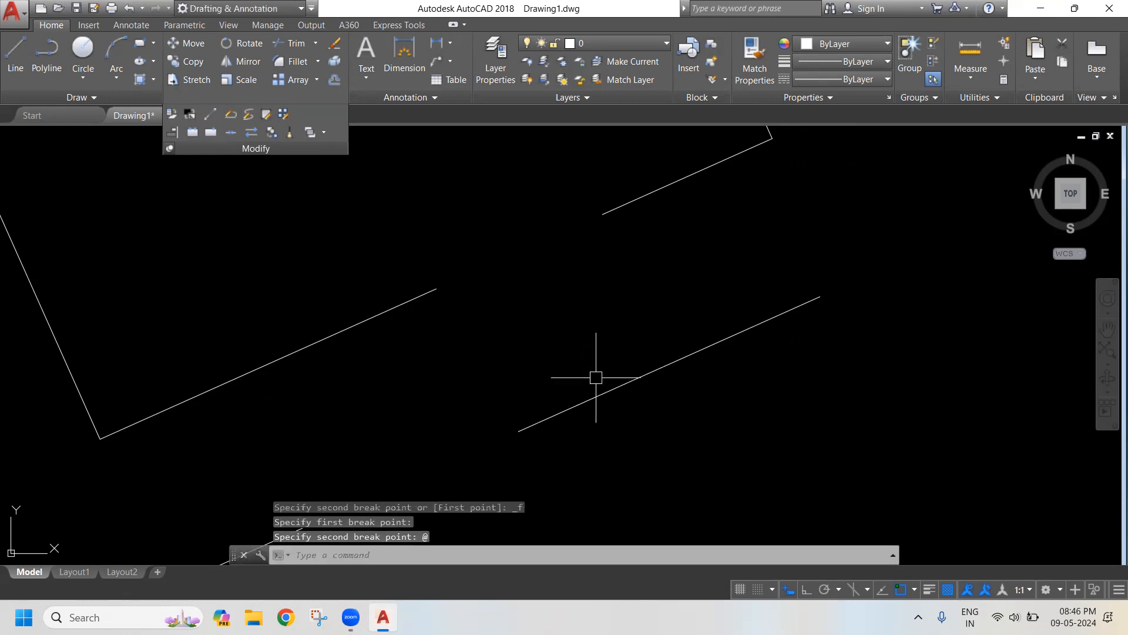
left_click(608, 392)
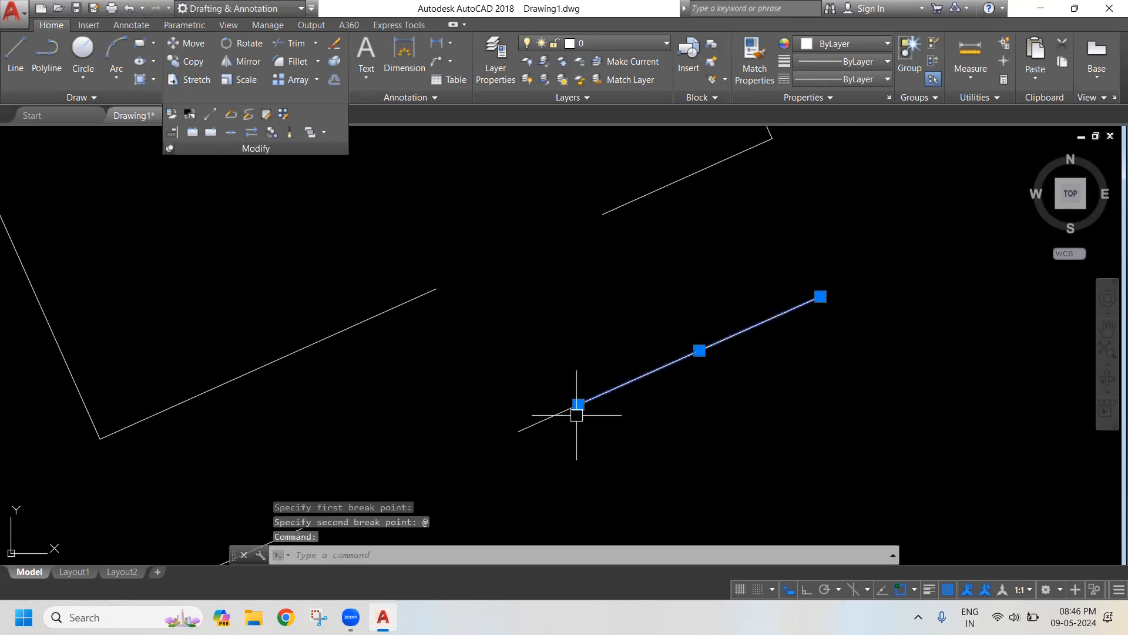
left_click(542, 419)
scroll(578, 405, "up", 4)
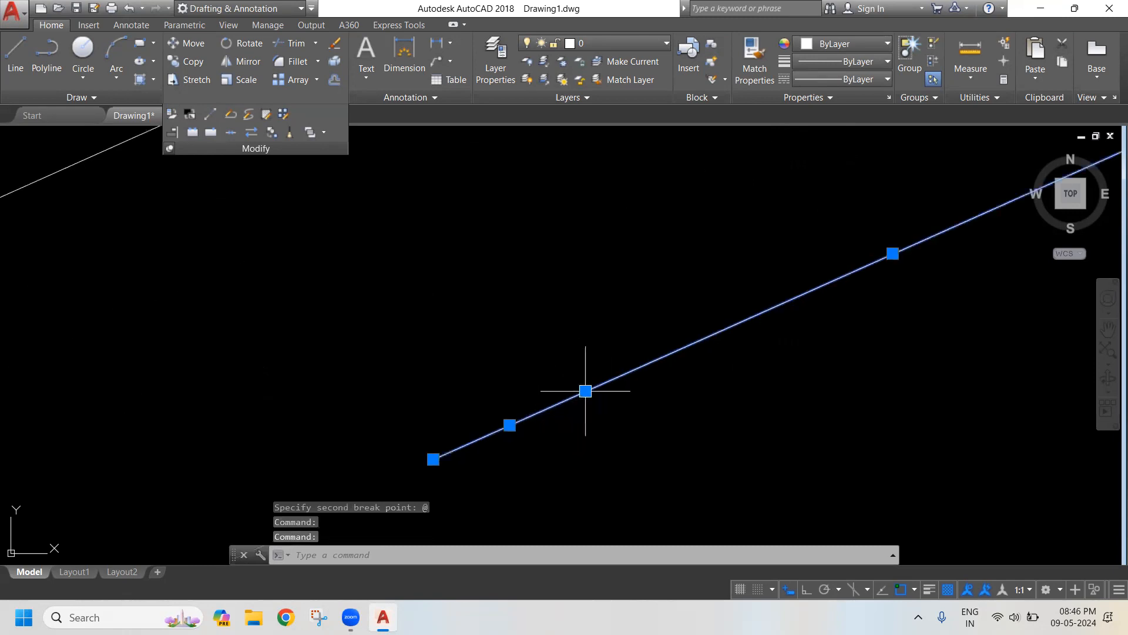
key("Escape")
scroll(589, 390, "down", 4)
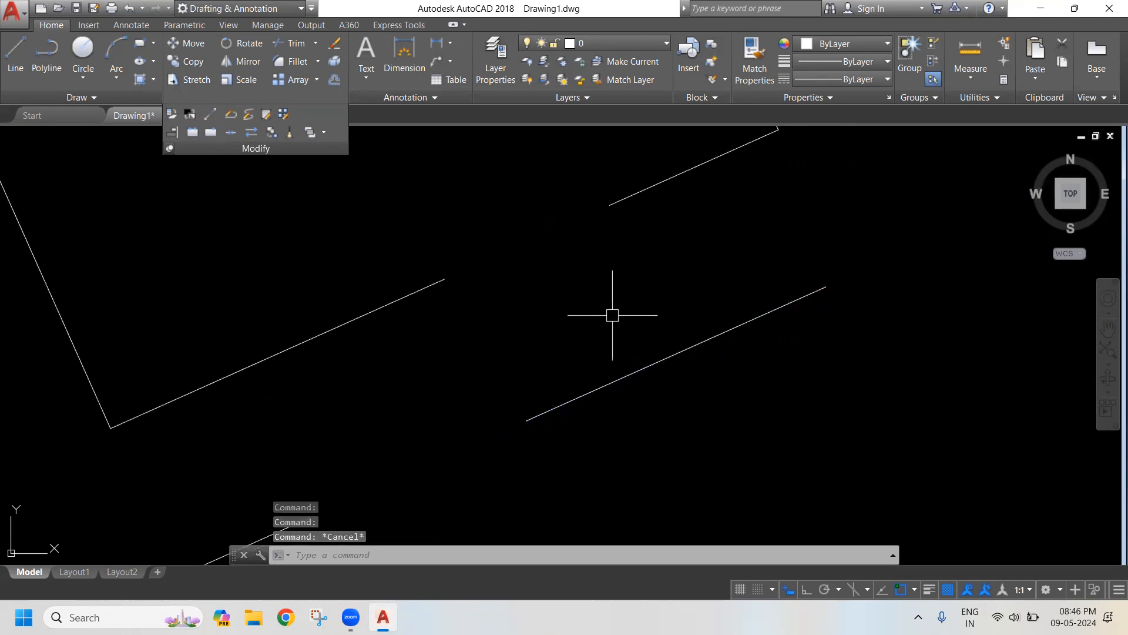
Step: Break the short lower line segment at a single point at its middle, and select both halves to check the split
scroll(576, 387, "down", 2)
middle_click_drag(594, 378, 743, 302)
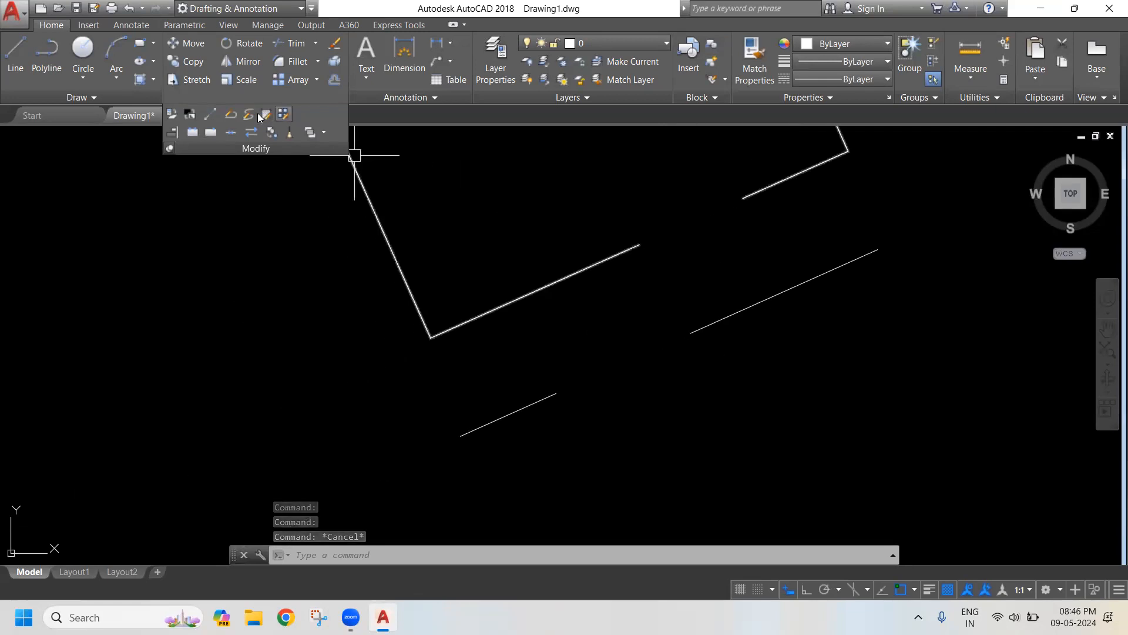
left_click(231, 131)
left_click(479, 429)
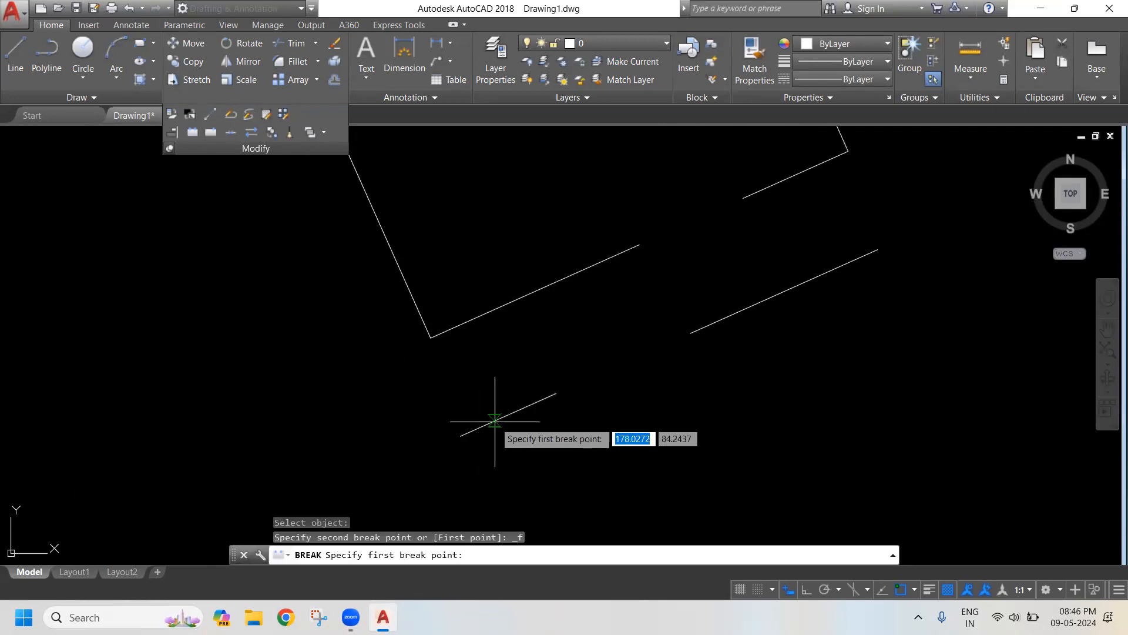
left_click(523, 400)
scroll(523, 401, "up", 2)
left_click(520, 410)
left_click(469, 433)
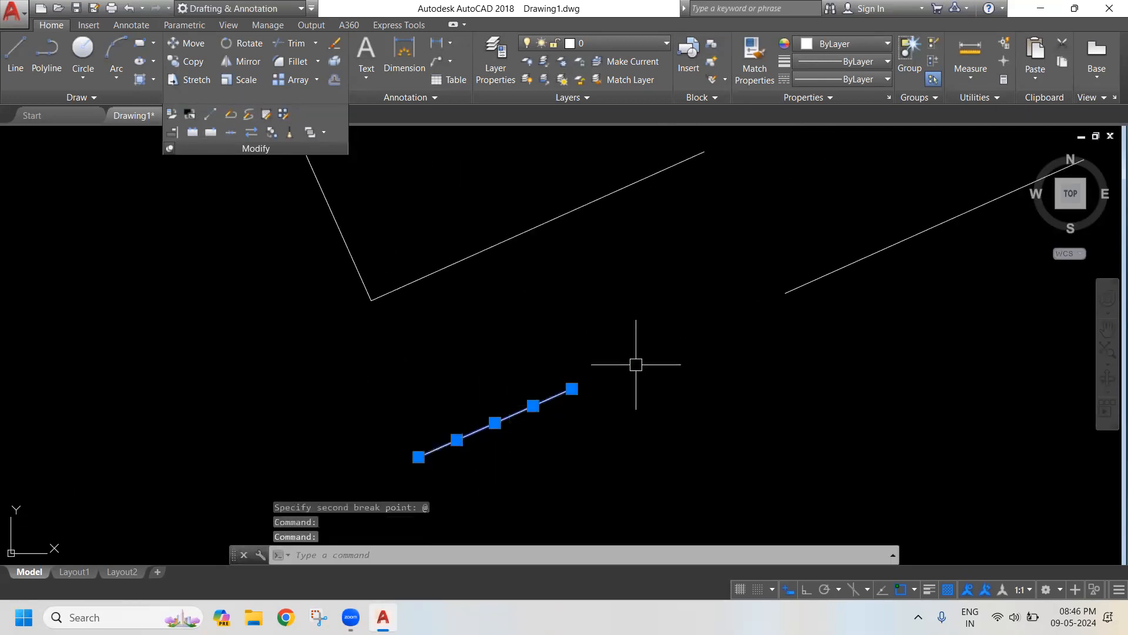
key("Escape")
scroll(640, 363, "down", 3)
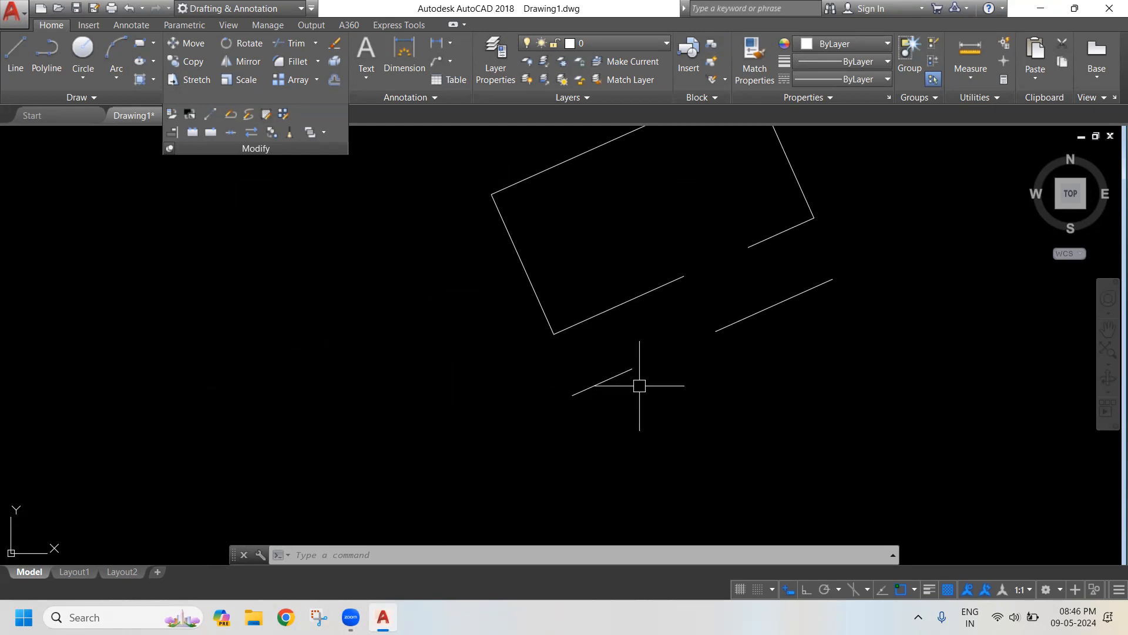
middle_click_drag(338, 340, 524, 340)
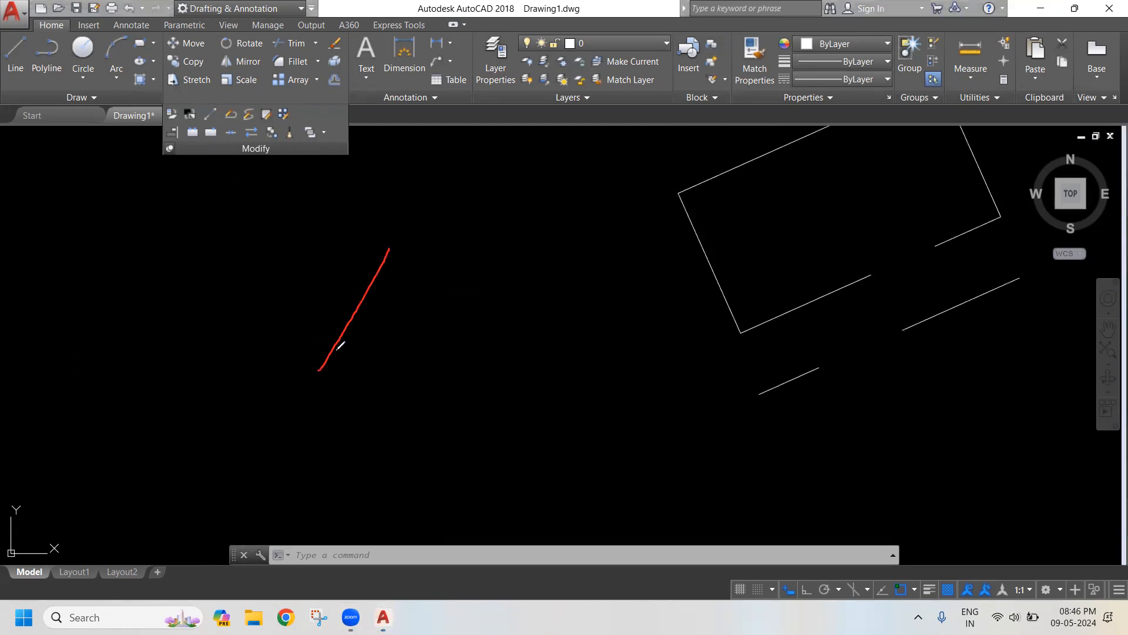
left_click_drag(390, 247, 484, 343)
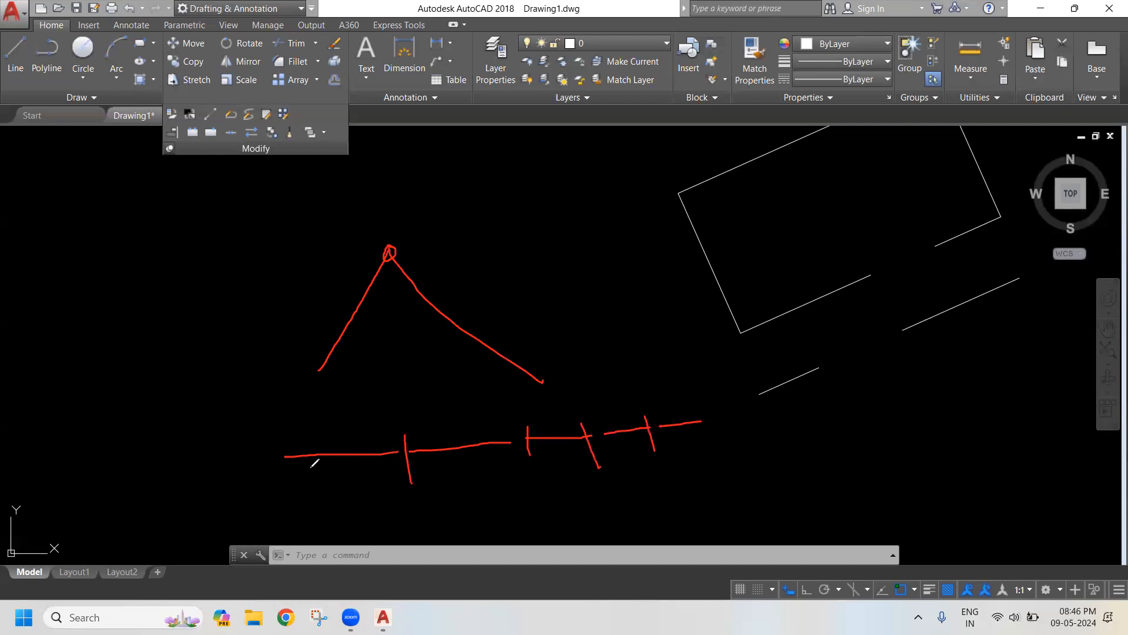
left_click(778, 117)
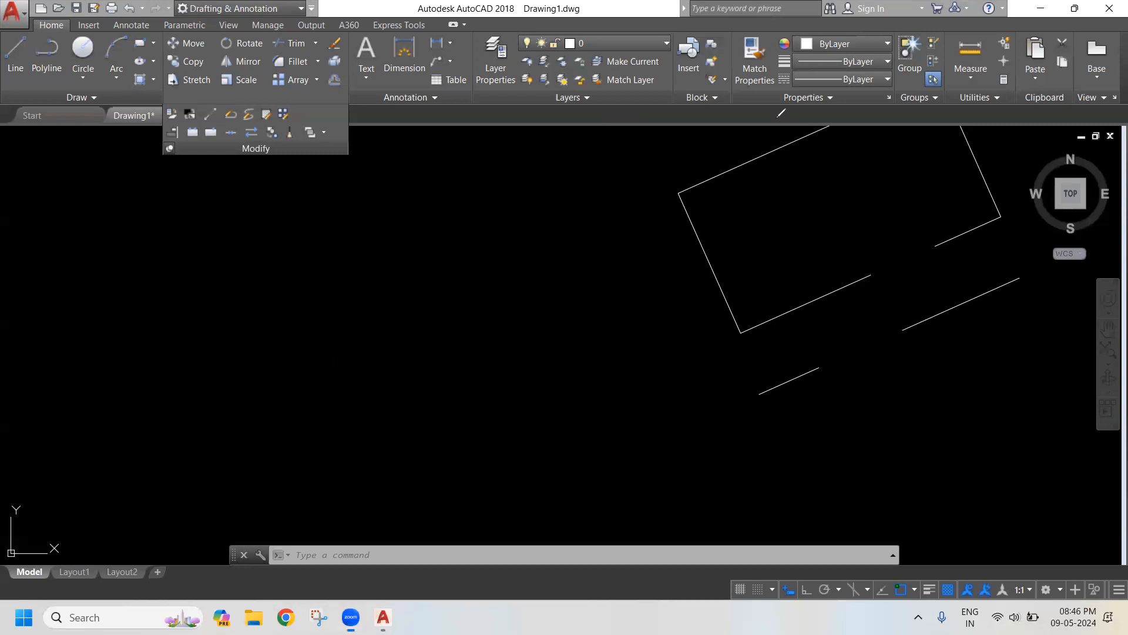
scroll(604, 345, "down", 3)
scroll(608, 343, "up", 3)
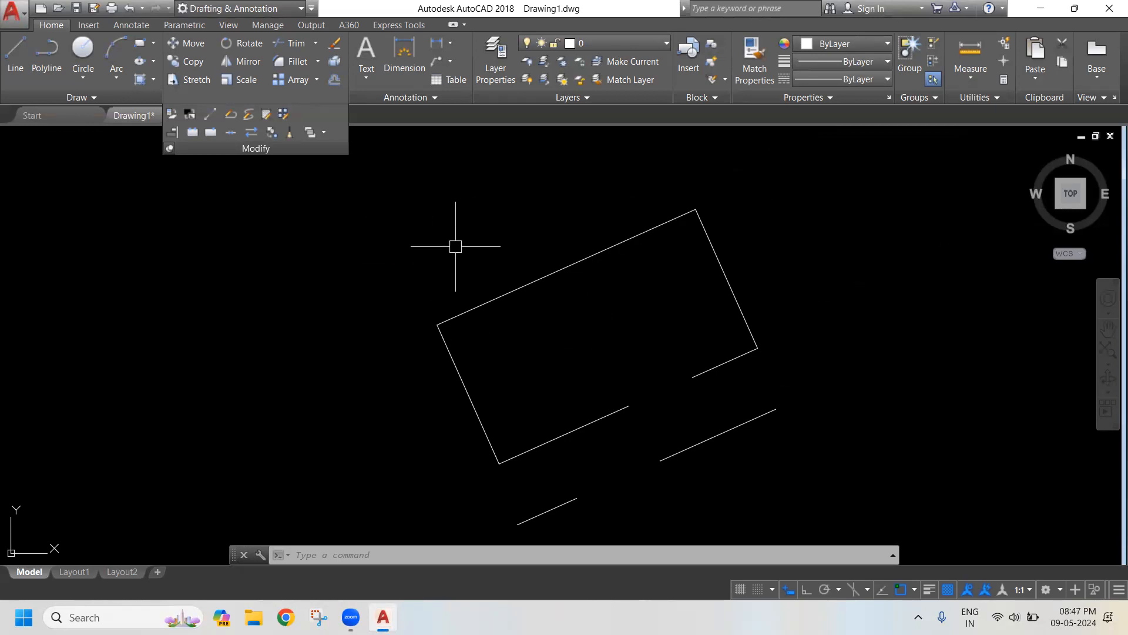
Step: Join the four collinear segments of the slanted line below the rectangle into one line
type("j")
key("Return")
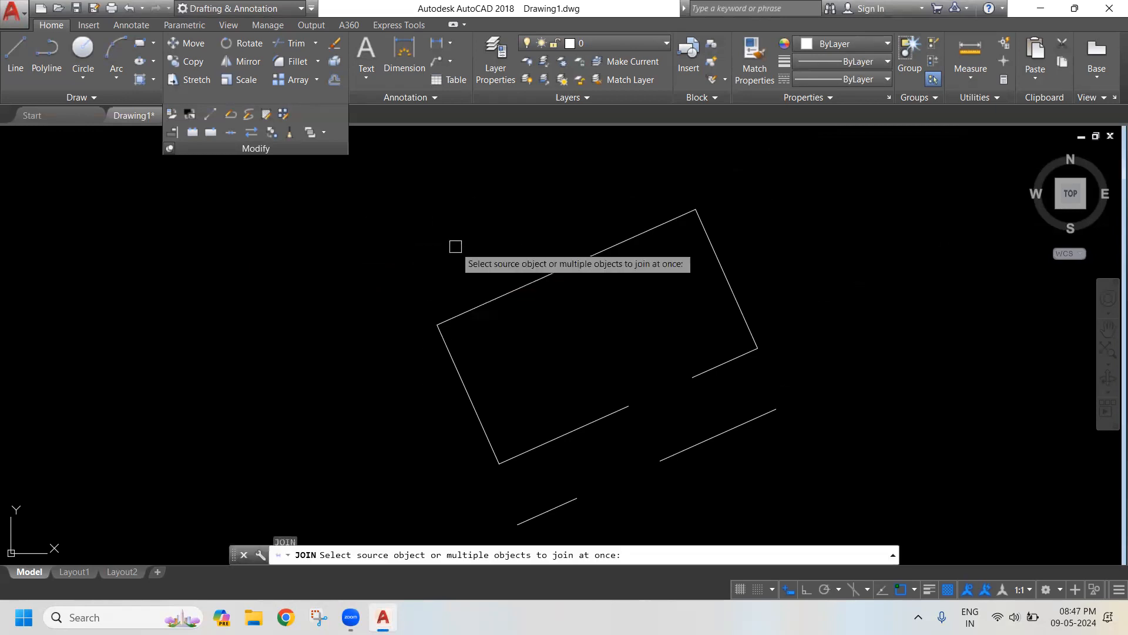
middle_click_drag(623, 391, 560, 306)
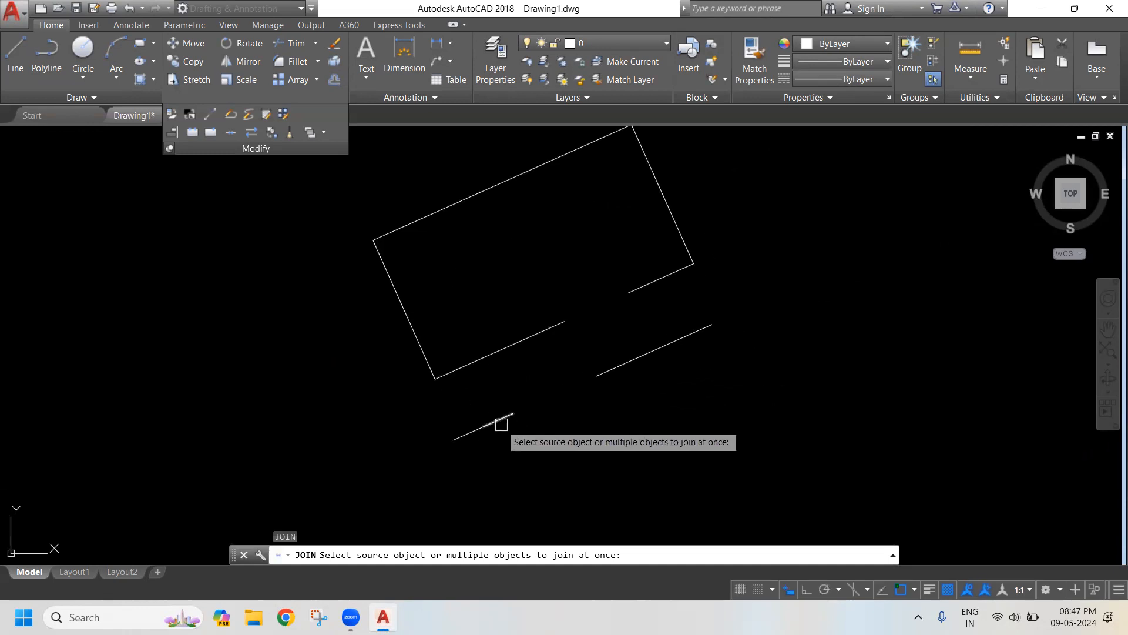
left_click(476, 432)
left_click(464, 434)
scroll(573, 399, "up", 2)
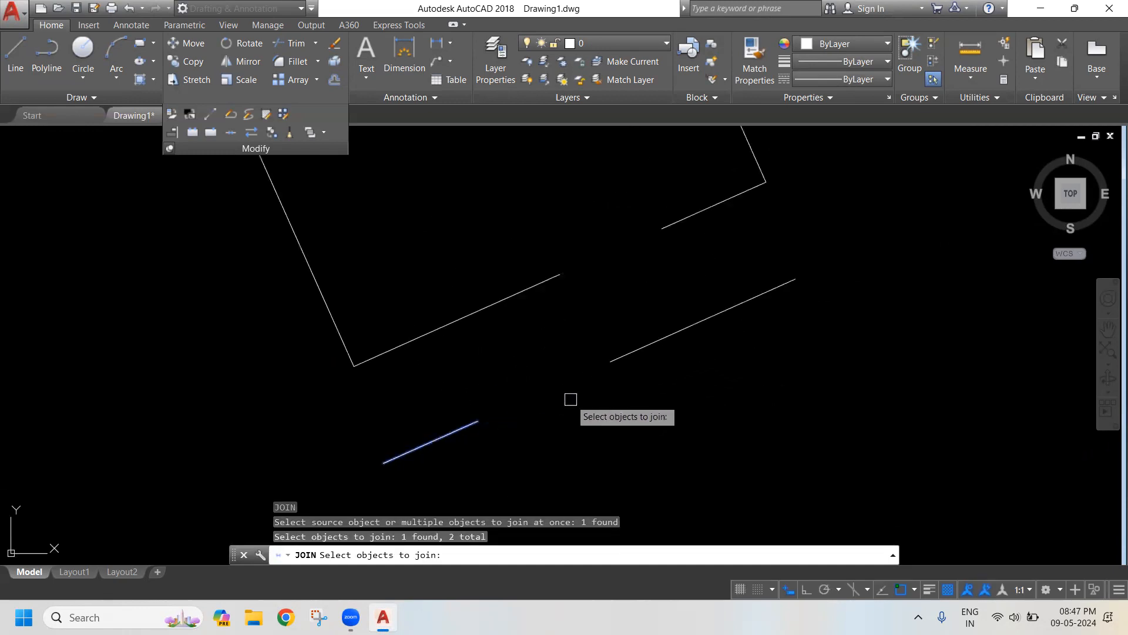
left_click(620, 356)
left_click(705, 320)
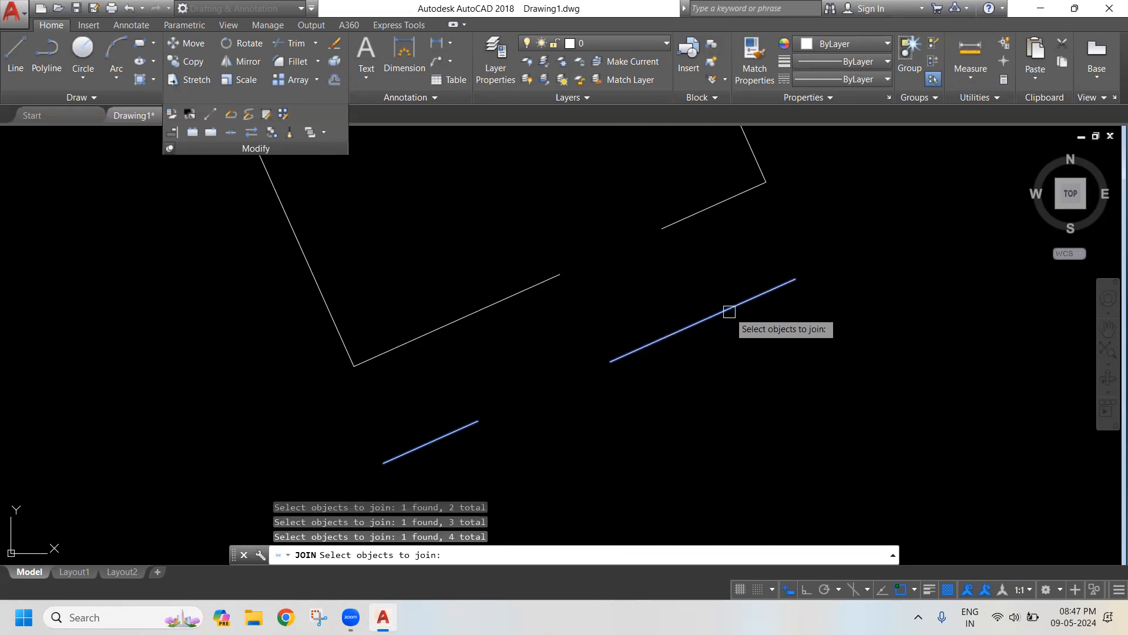
key("Return")
Step: Explode the open rectangle polyline into separate lines
middle_click_drag(558, 319, 544, 432)
scroll(544, 433, "down", 2)
left_click(543, 403)
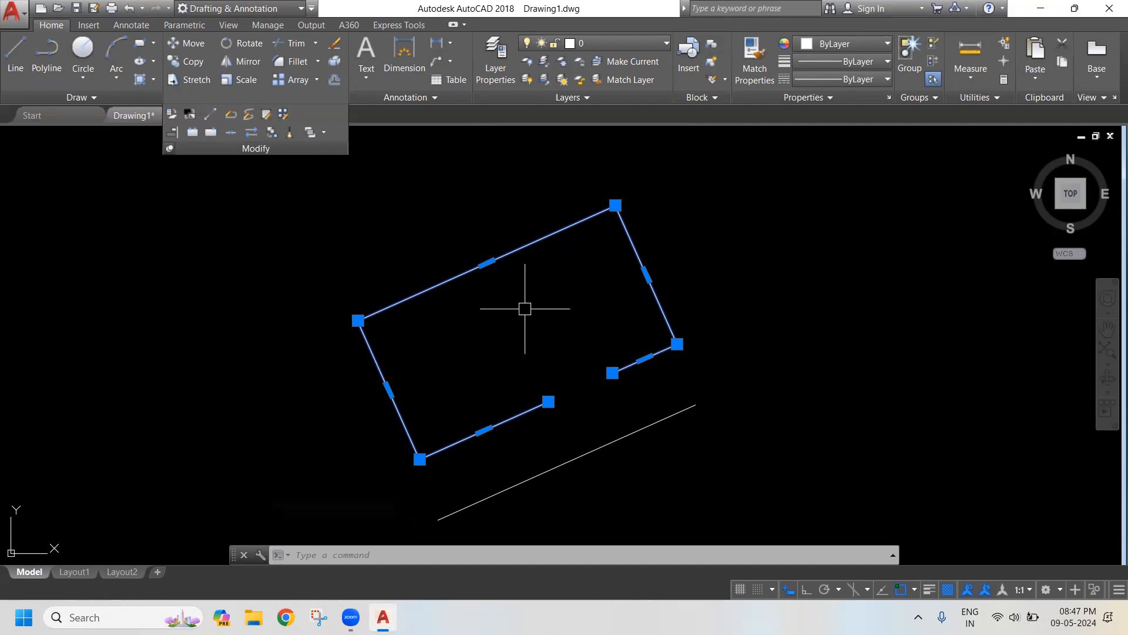
type("X")
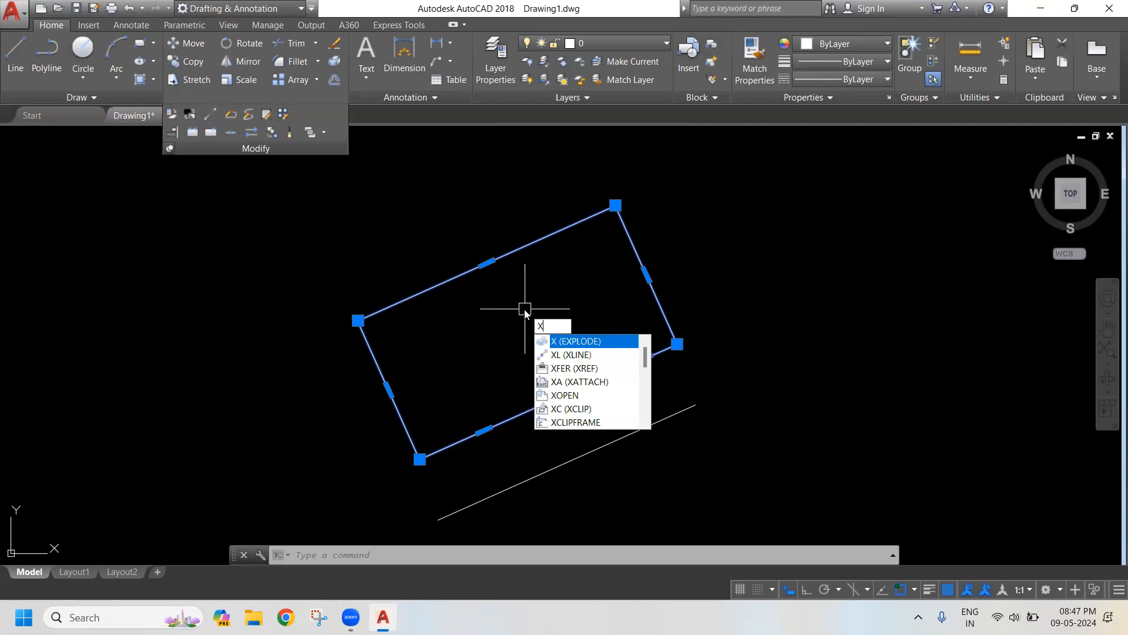
key("Return")
left_click(520, 308)
left_click(456, 189)
key("Escape")
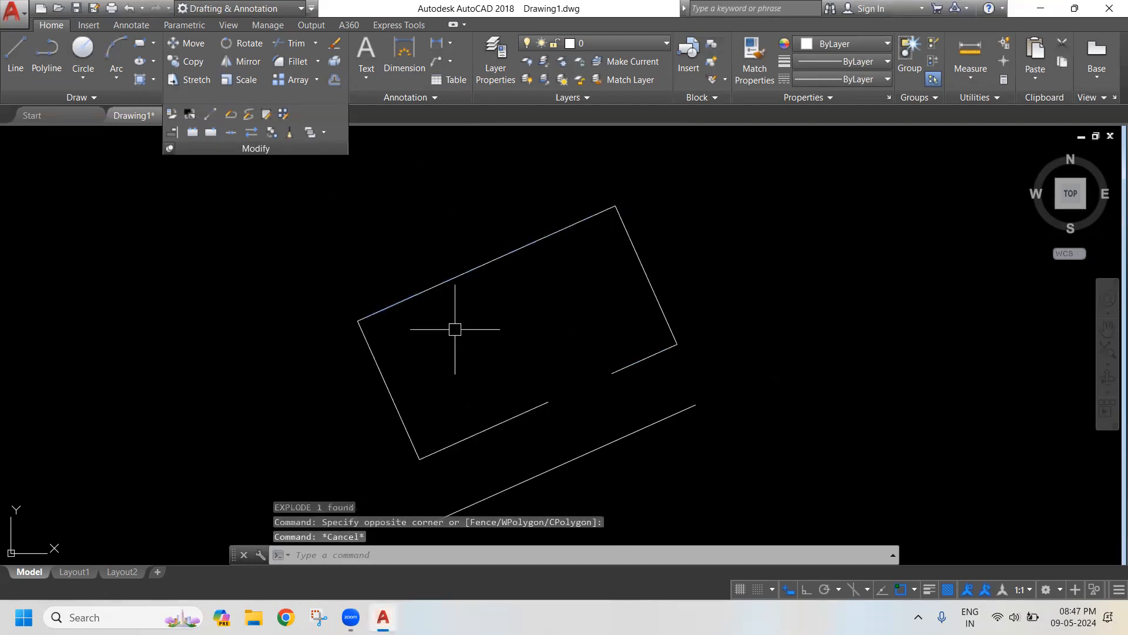
Step: Join the two lines on either side of the gap in the rectangle's lower edge into one line
left_click(468, 437)
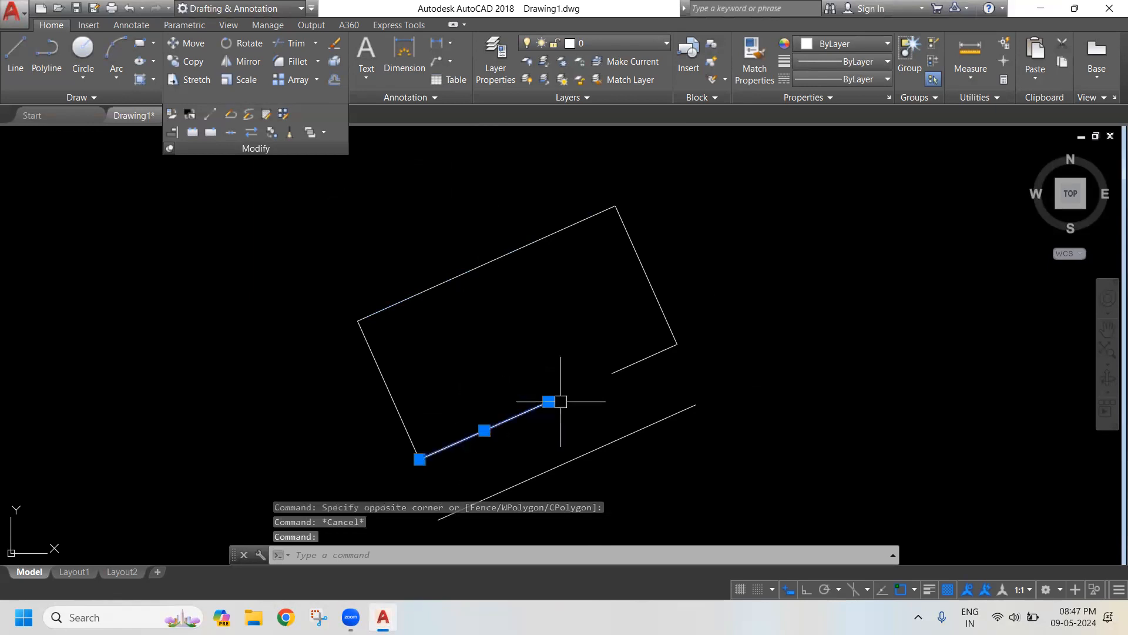
left_click(626, 374)
type("J")
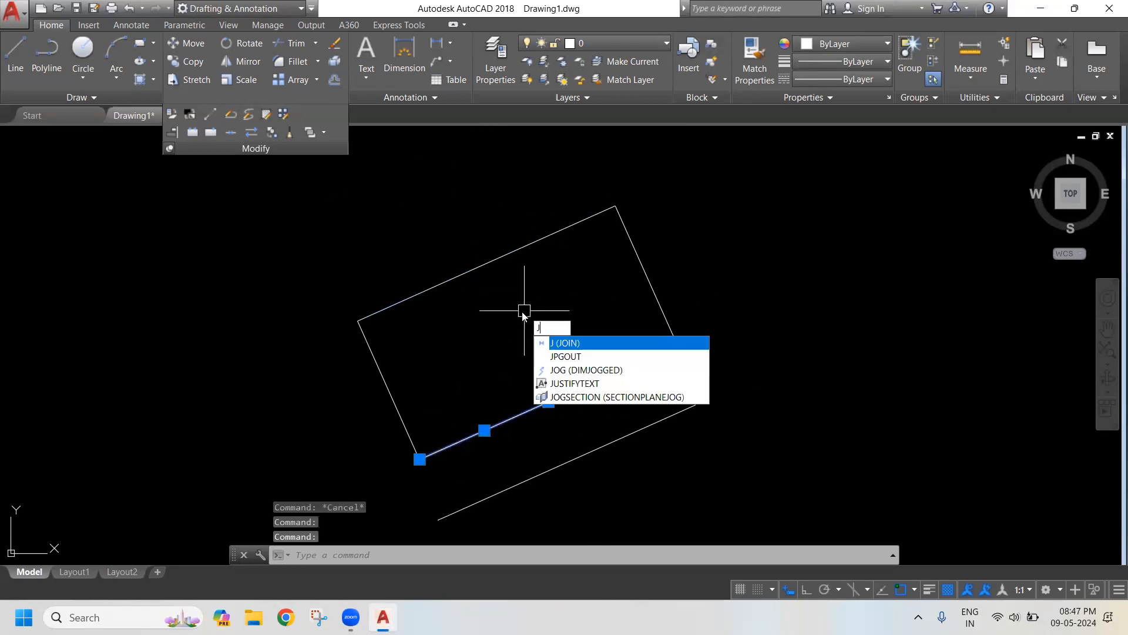
key("Return")
Step: Join the four separate edges of the rectangle into one closed polyline, and select it to check
left_click(564, 410)
left_click(538, 357)
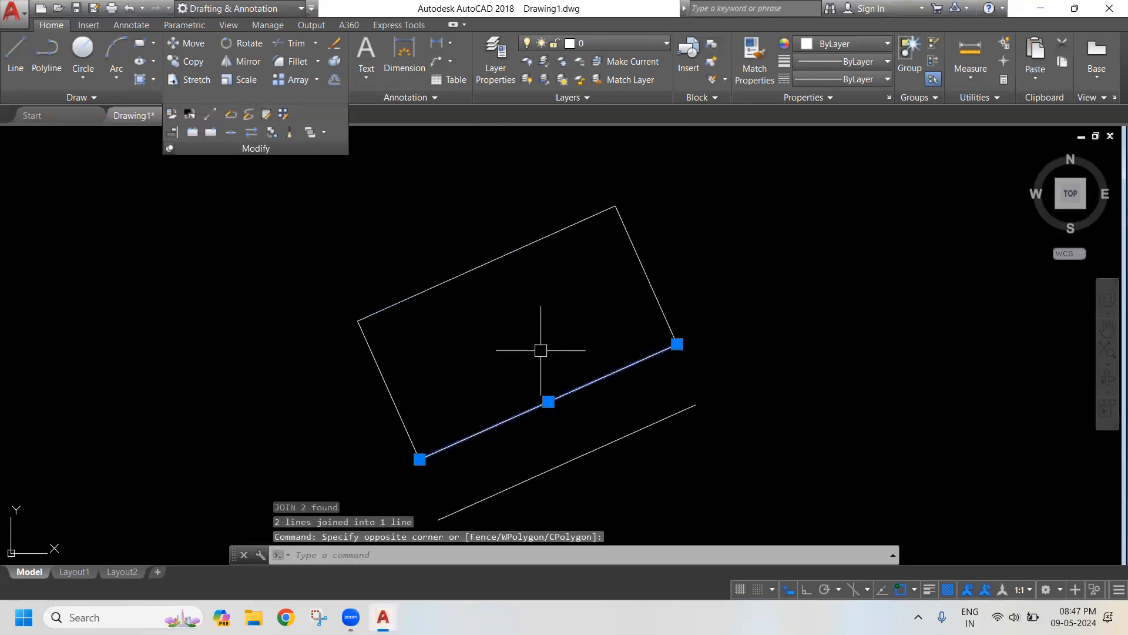
left_click(439, 358)
left_click(438, 358)
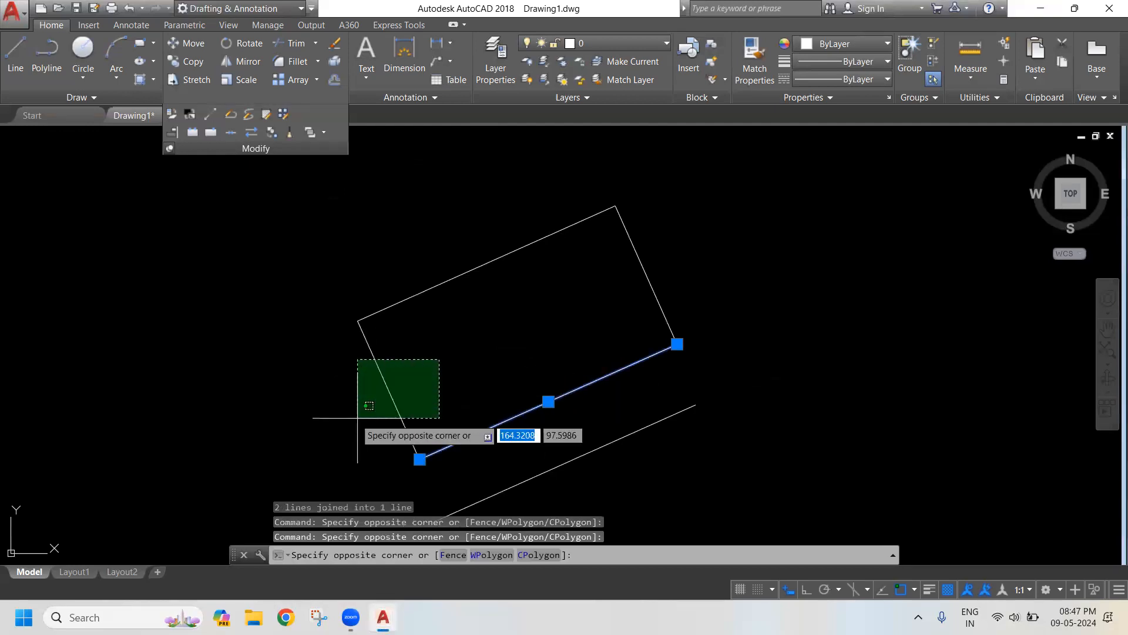
left_click(358, 418)
left_click(463, 356)
left_click(365, 236)
left_click(629, 228)
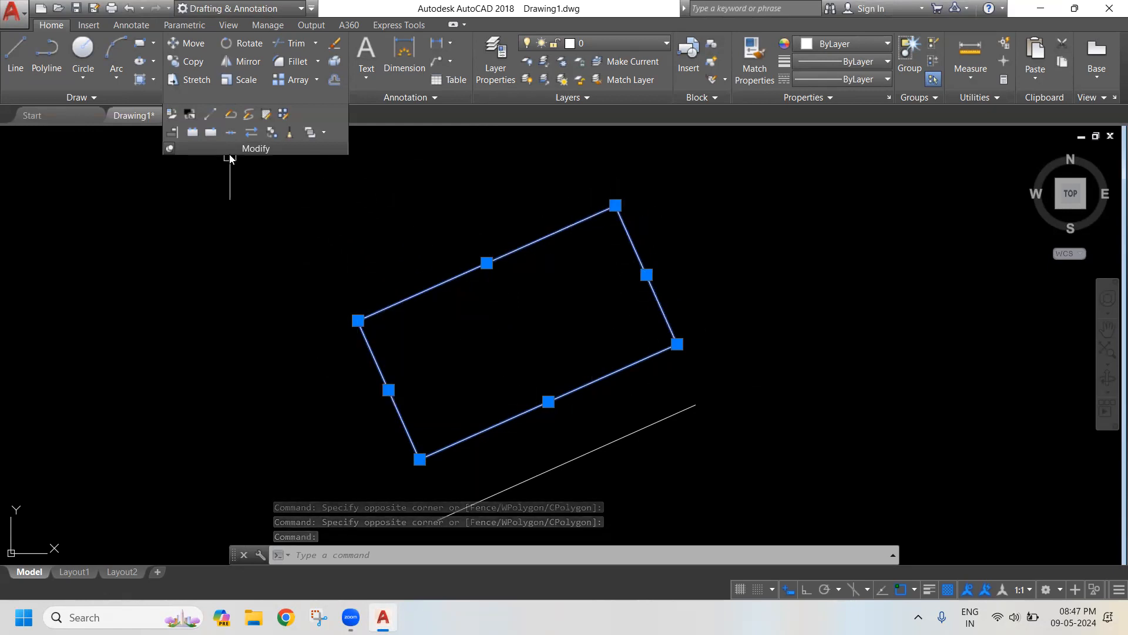
left_click(231, 132)
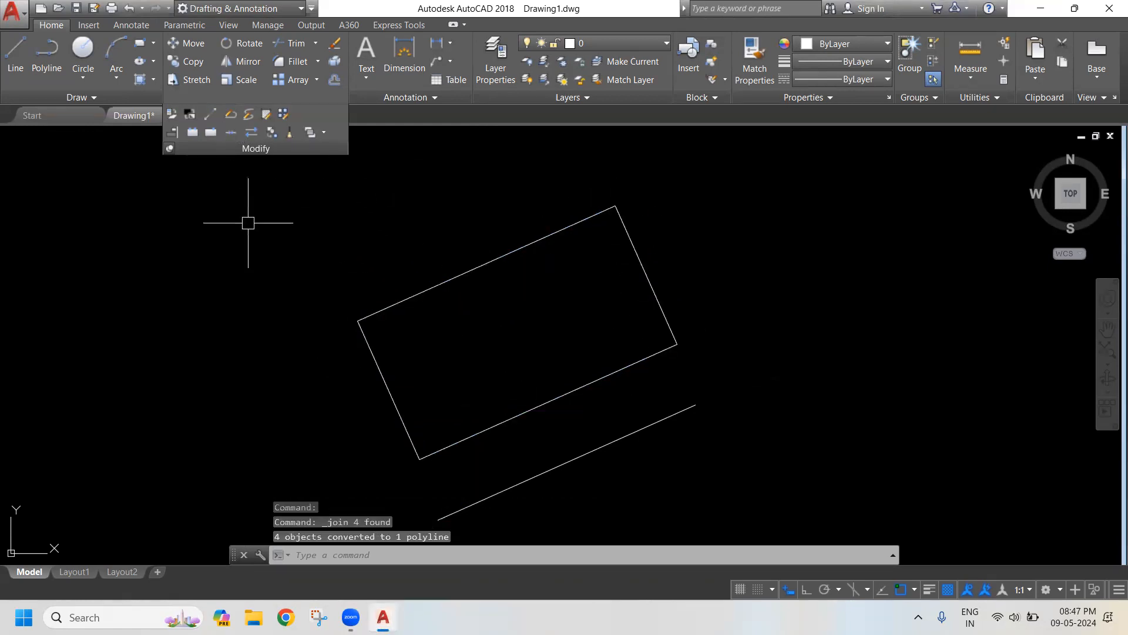
left_click(447, 280)
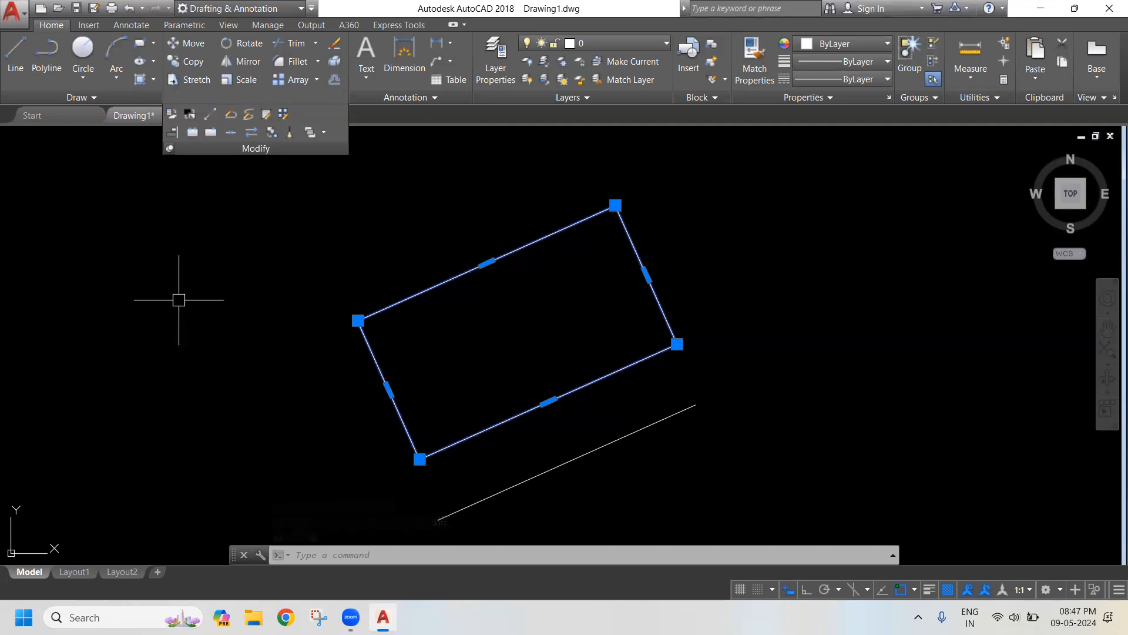
Step: Draw a wavy fit-point spline through four points in the empty area to the right of the rectangle
middle_click_drag(436, 315, 320, 310)
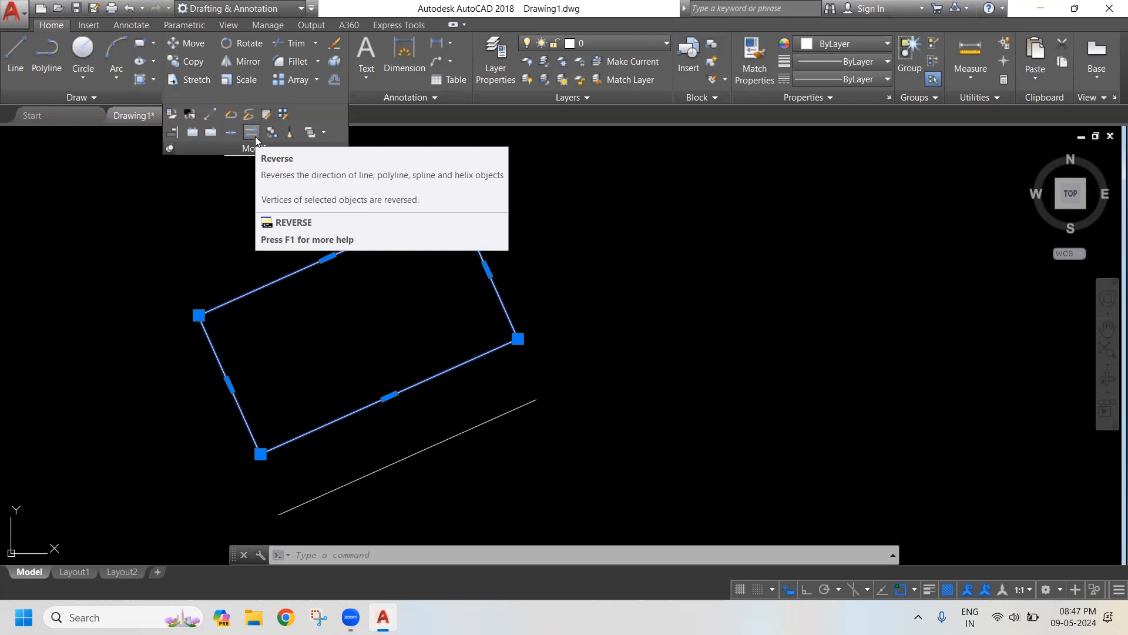
left_click(79, 98)
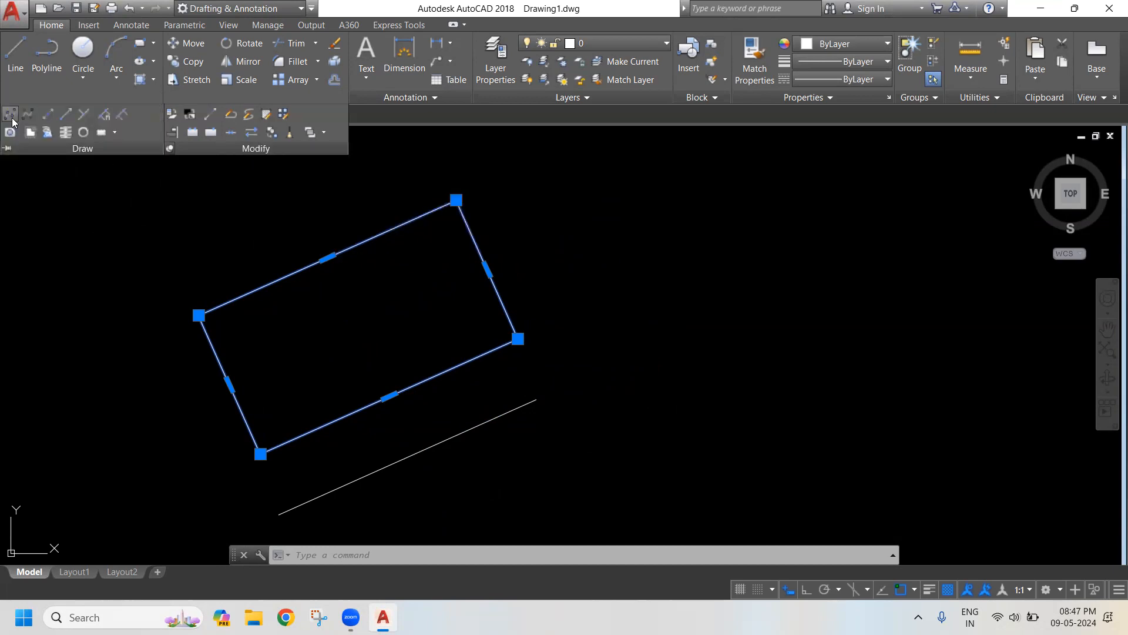
left_click(12, 120)
scroll(302, 403, "down", 4)
left_click(416, 306)
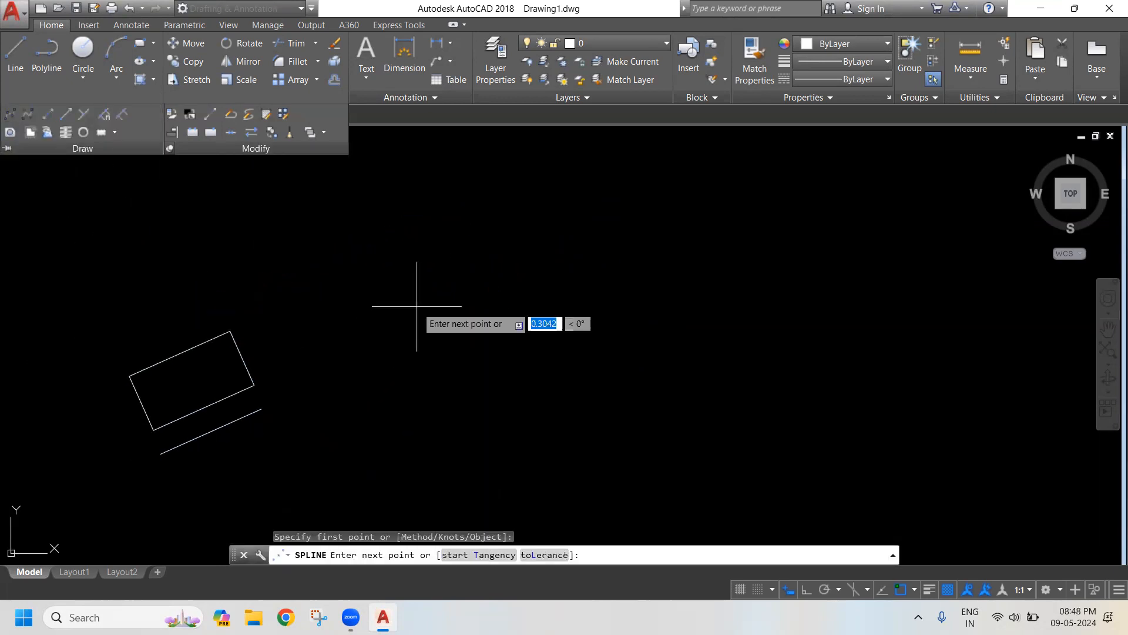
left_click(470, 422)
left_click(556, 274)
left_click(655, 416)
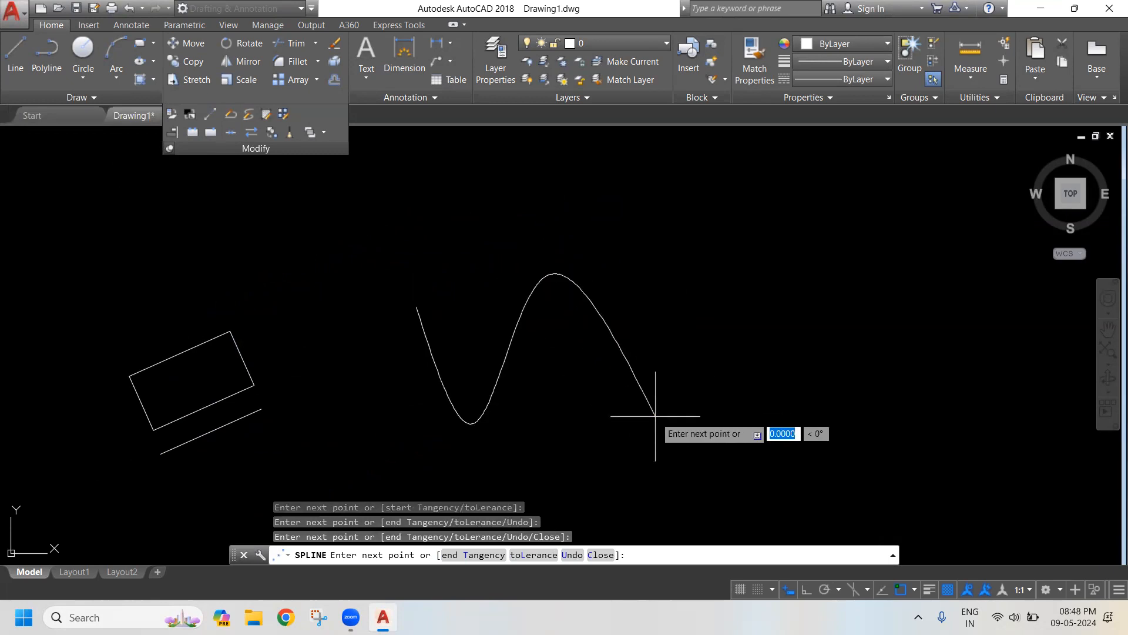
key("Return")
Step: Stretch the spline's start point upward and to the left, away from the rest of the curve
left_click(650, 315)
left_click(586, 355)
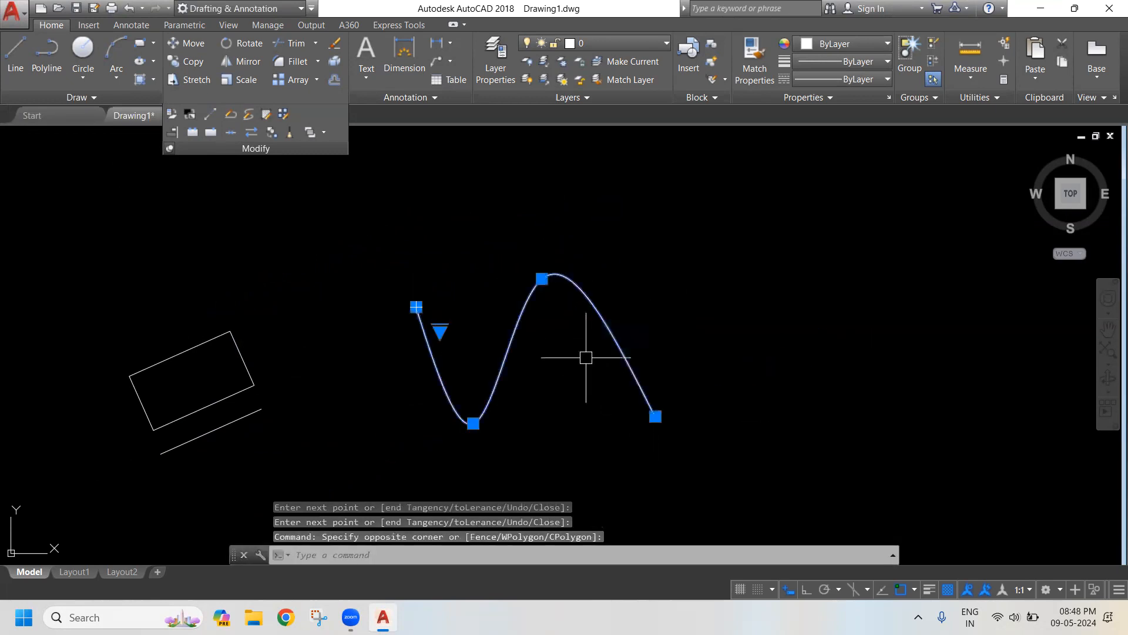
left_click(416, 307)
left_click(361, 203)
middle_click_drag(370, 213, 384, 250)
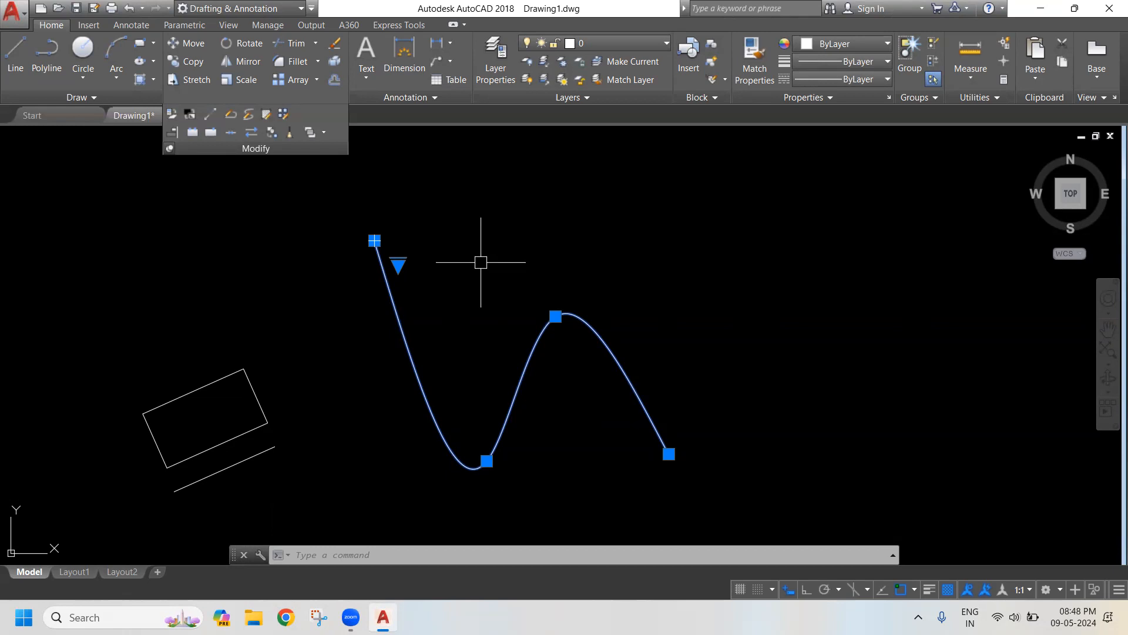
key("Escape")
key("Escape")
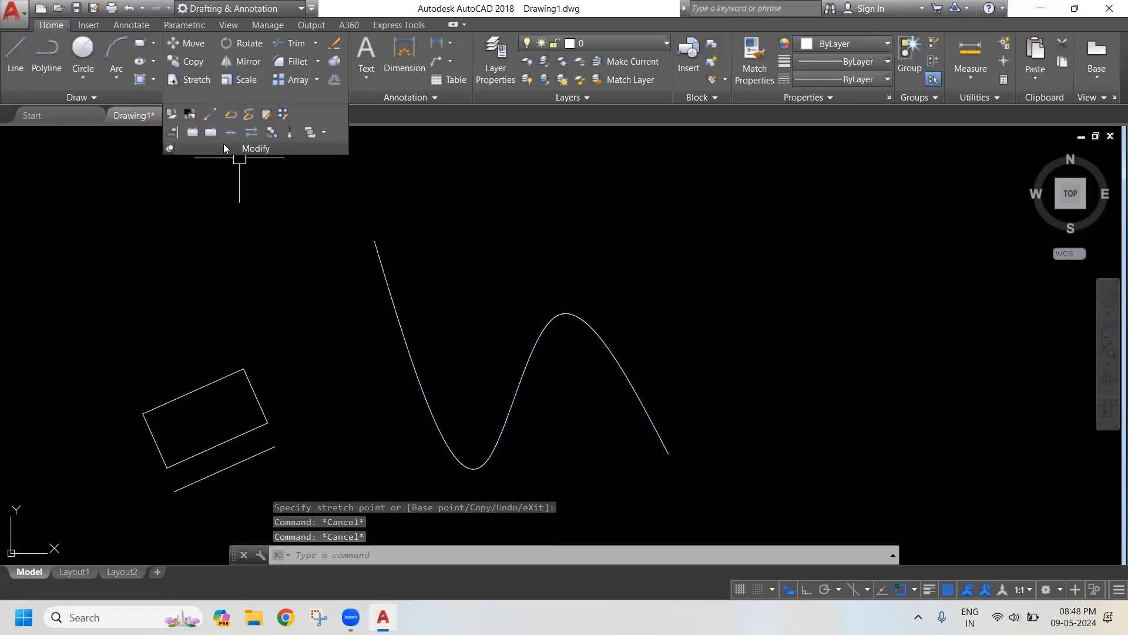
Step: Reverse the direction of the spline, and select it to check where its start point lies
type("REVE")
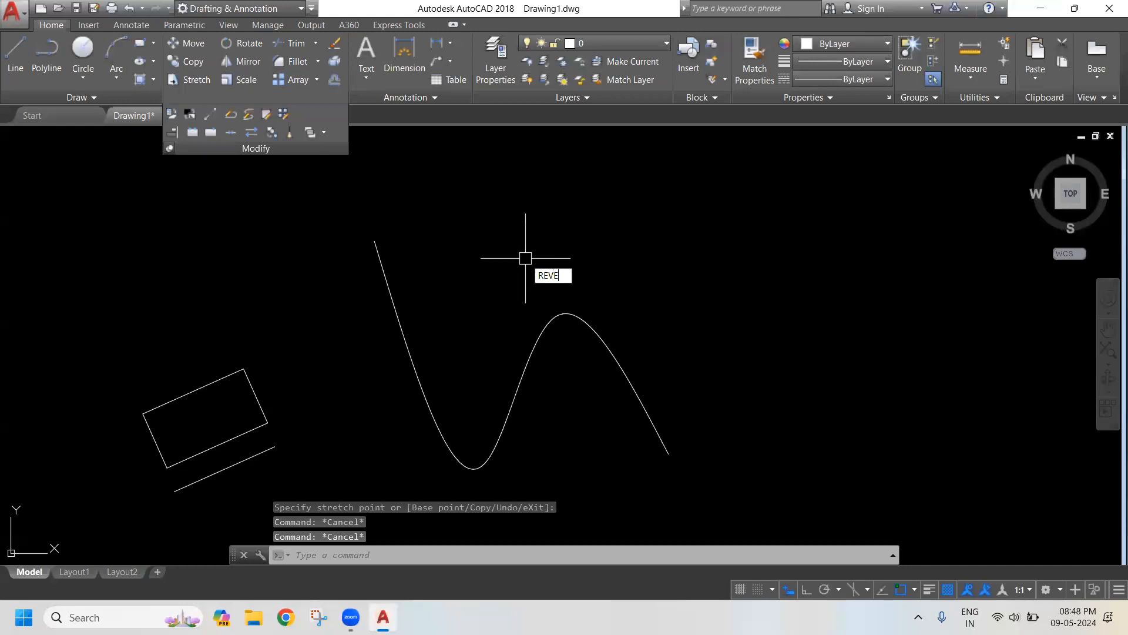
key("Return")
left_click(629, 260)
left_click(550, 349)
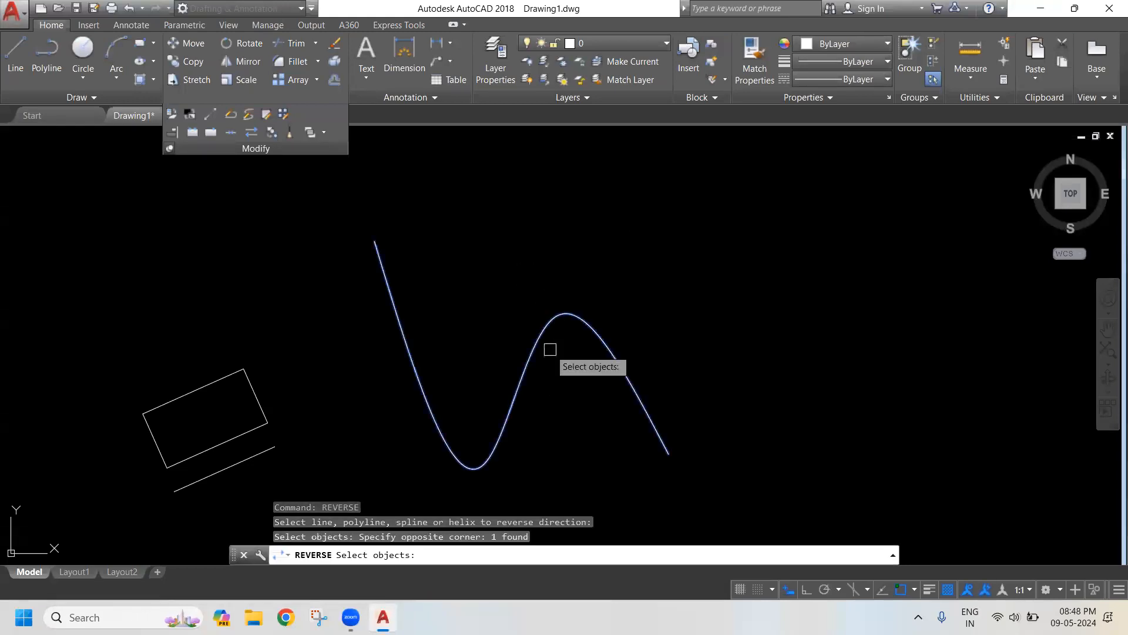
key("Return")
left_click(529, 328)
left_click(480, 315)
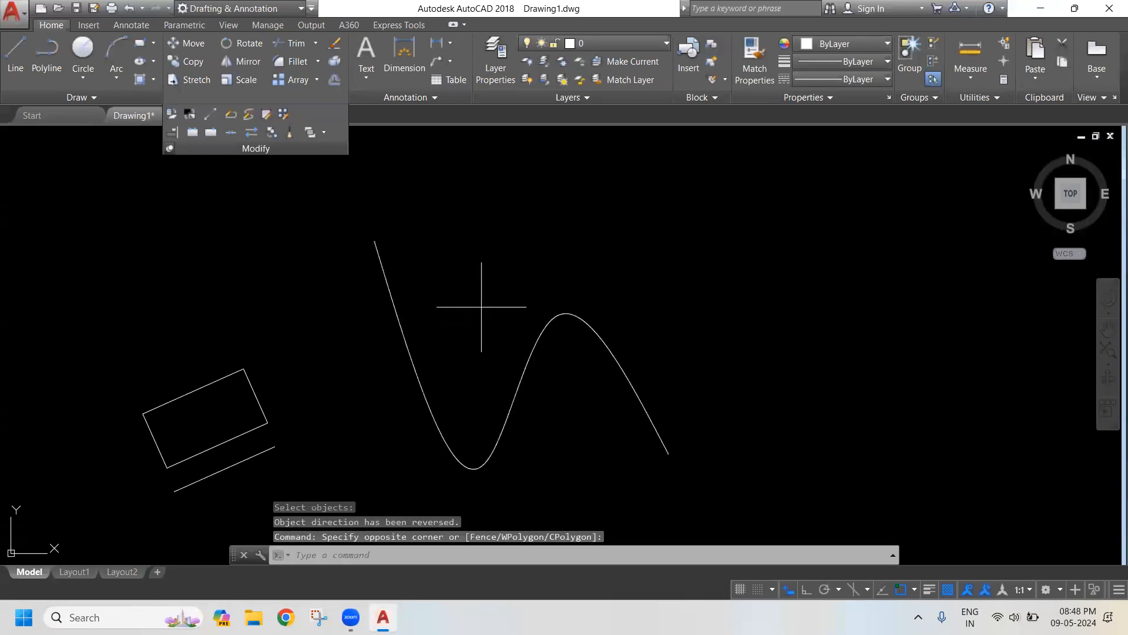
left_click(482, 307)
left_click(382, 278)
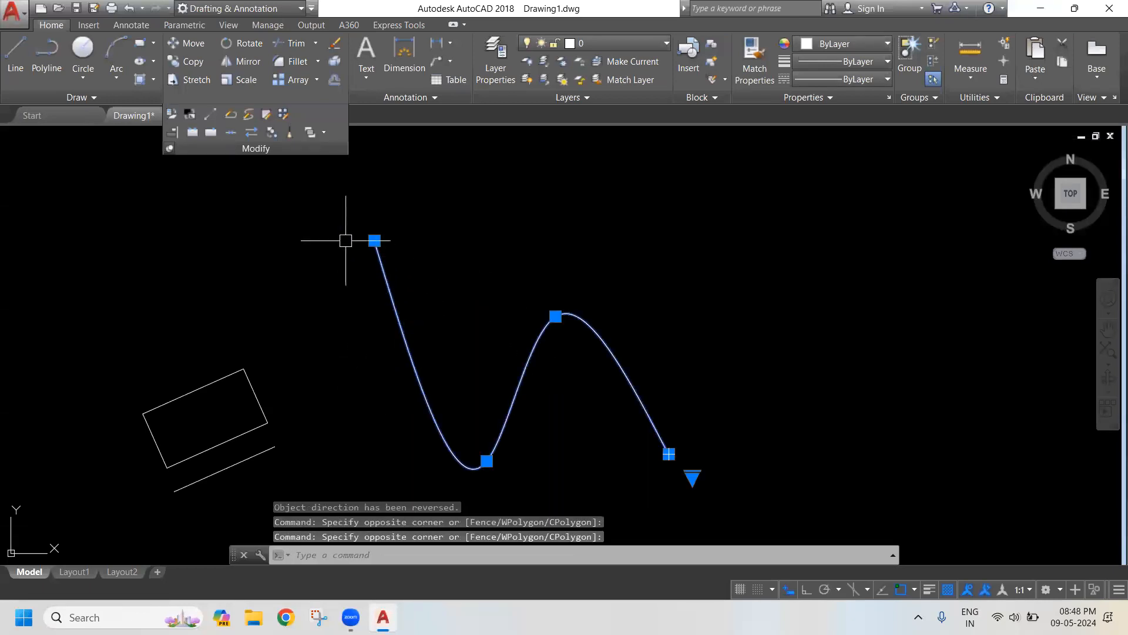
Step: Show the properties of only the slanted line below the rectangle and examine its start and end coordinates
middle_click_drag(379, 327, 401, 290)
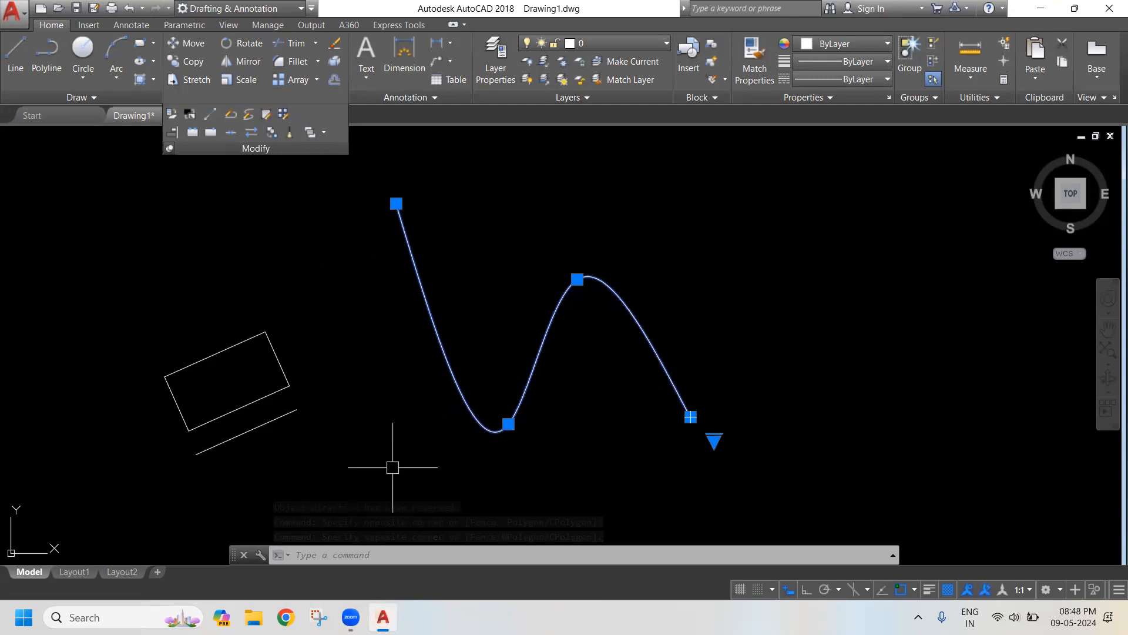
middle_click_drag(352, 352, 458, 368)
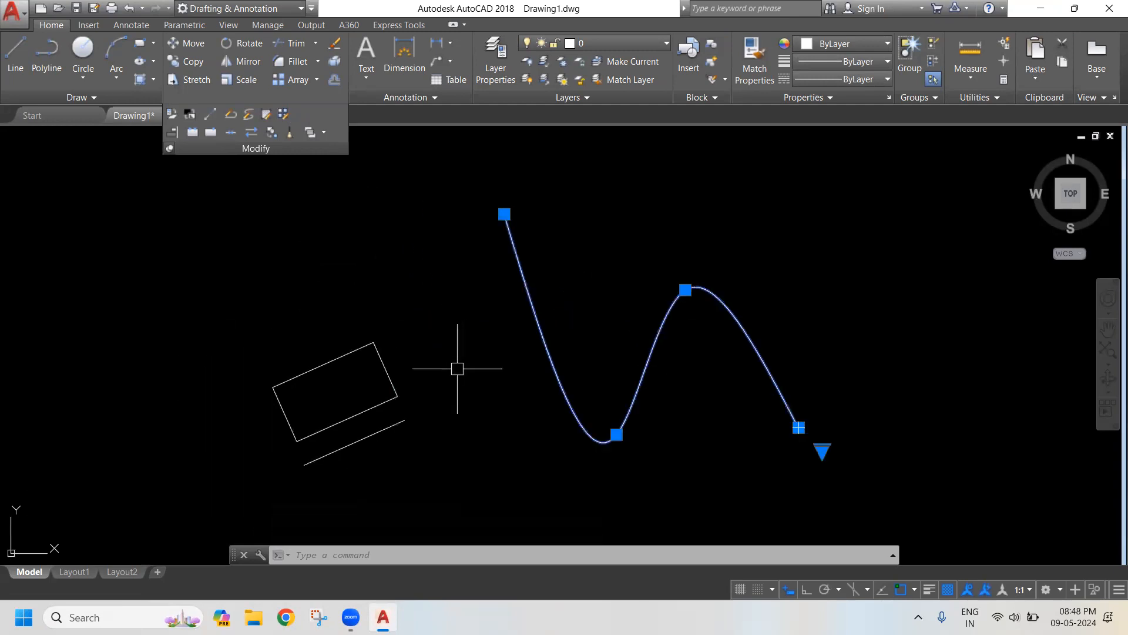
scroll(323, 449, "up", 2)
left_click(385, 458)
left_click(370, 439)
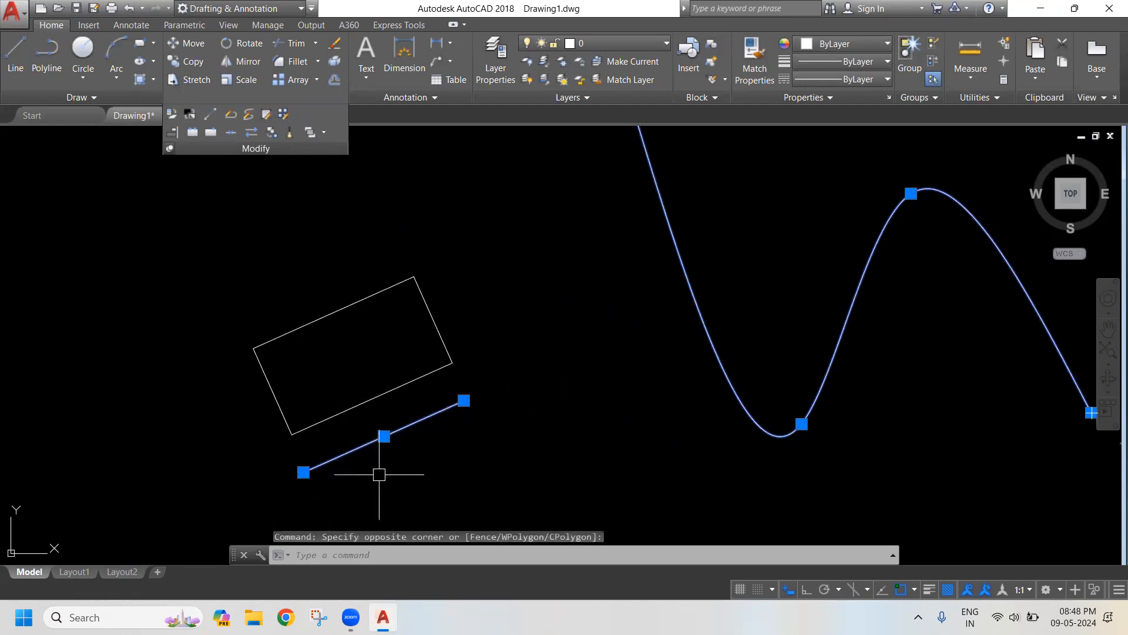
middle_click_drag(398, 454, 529, 403)
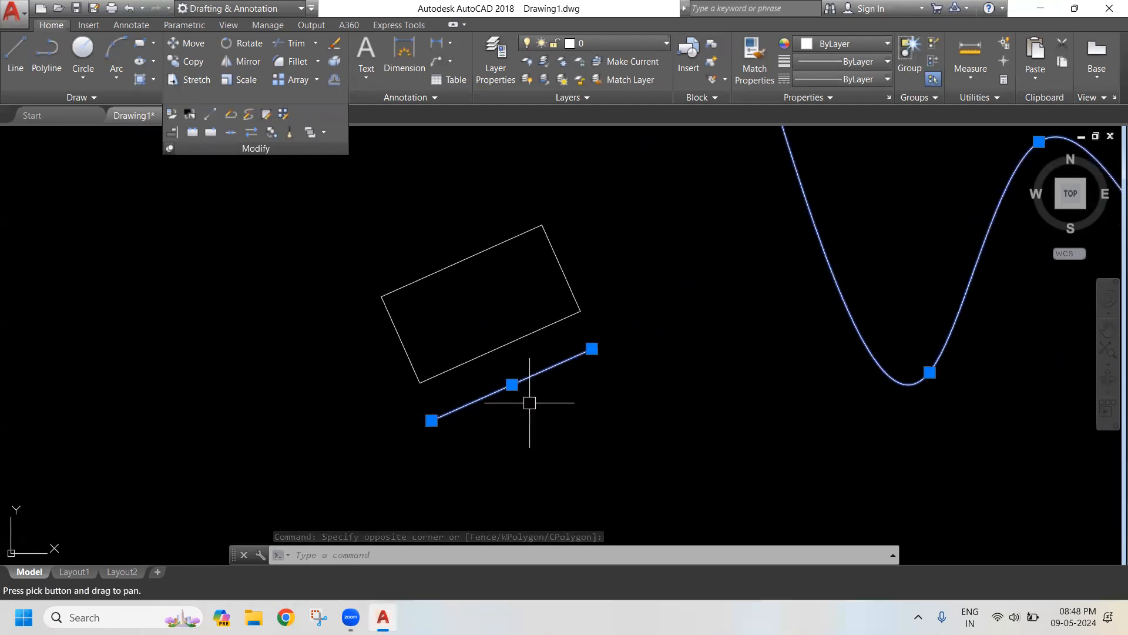
scroll(518, 379, "up", 2)
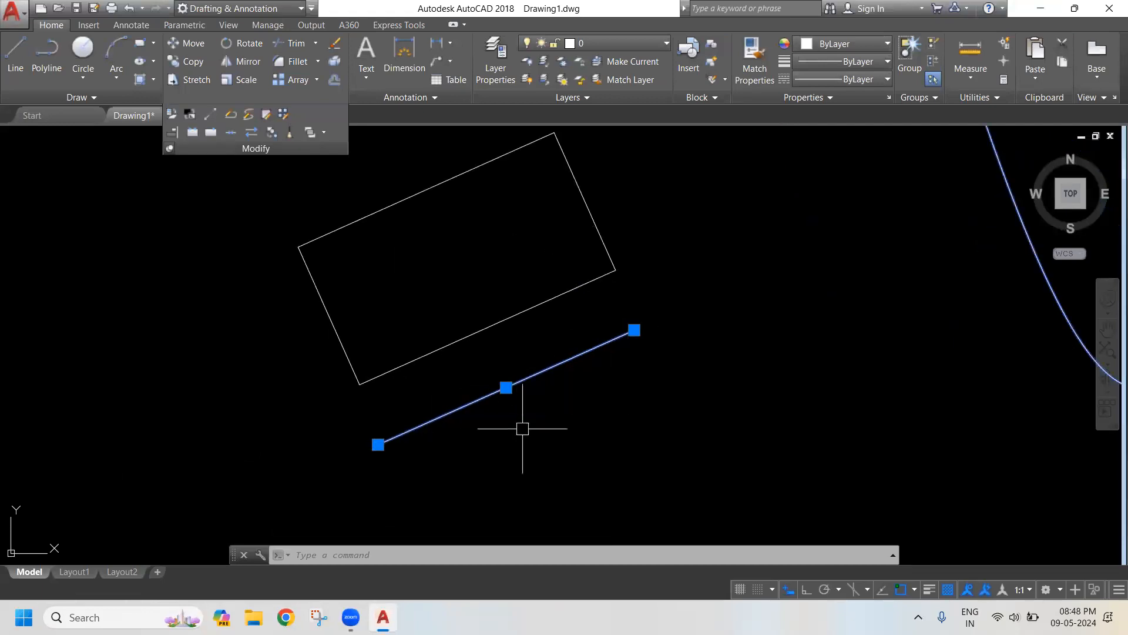
key("ctrl+1")
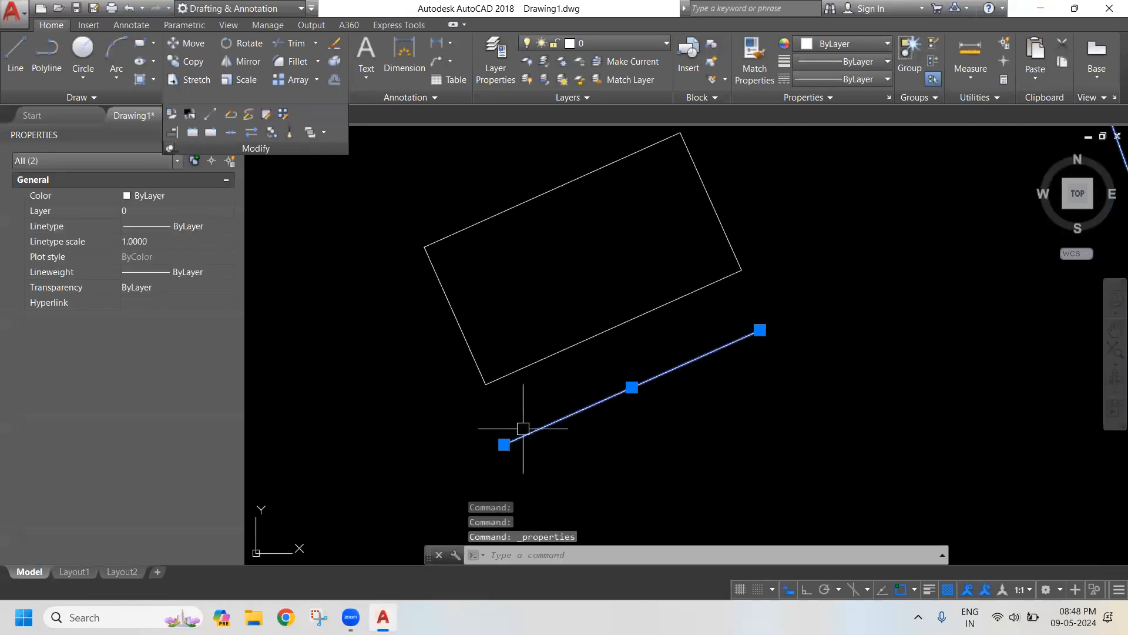
key("Escape")
key("Escape")
left_click(604, 392)
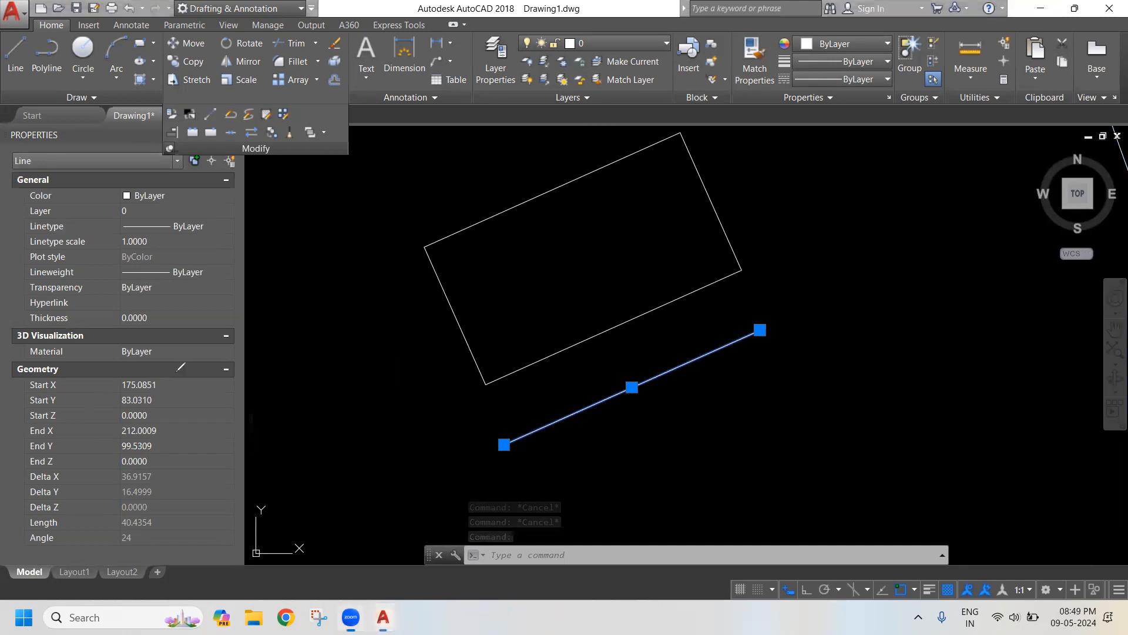
left_click_drag(177, 372, 109, 370)
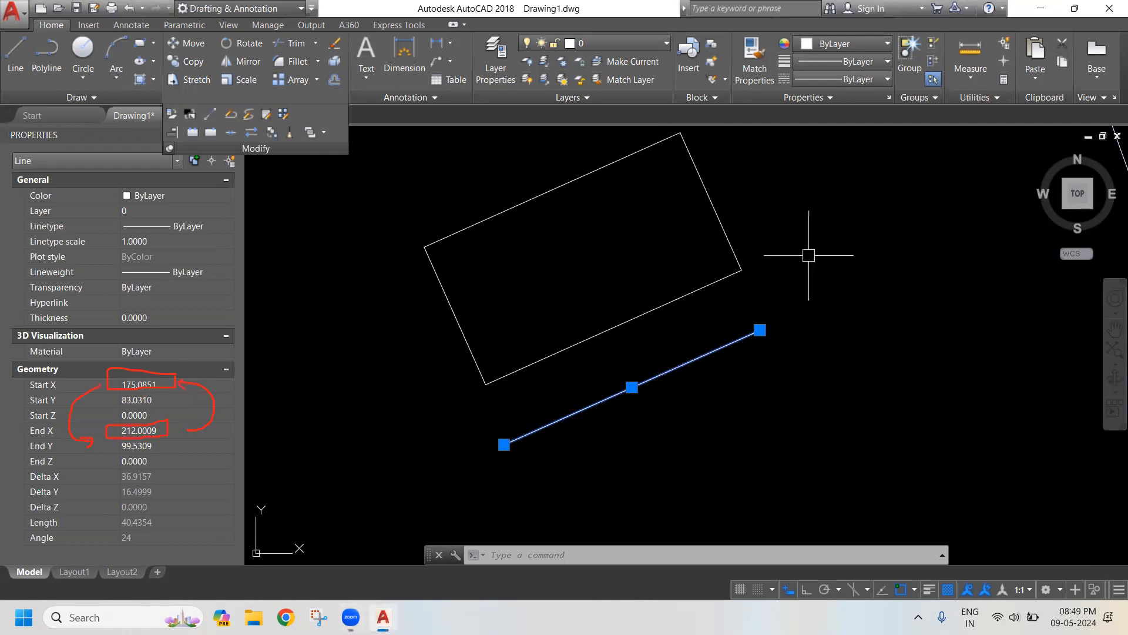
Step: Reverse the direction of the slanted line below the rectangle, and select it to check its start and end coordinates
key("Escape")
key("Escape")
type("RE")
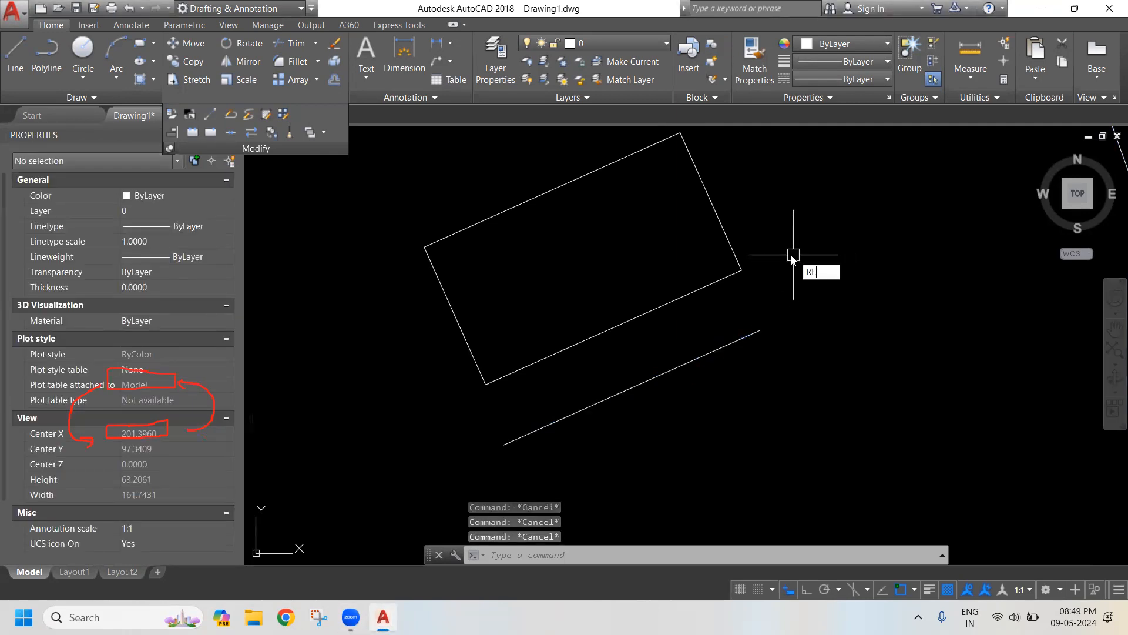
type("VE")
key("Return")
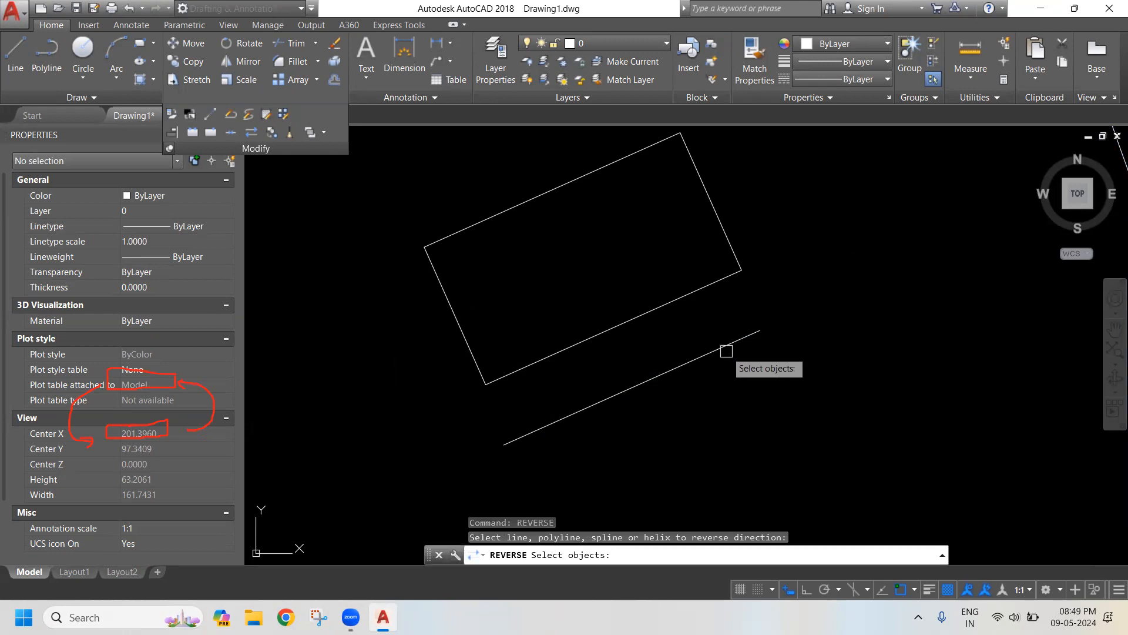
left_click(721, 344)
key("Return")
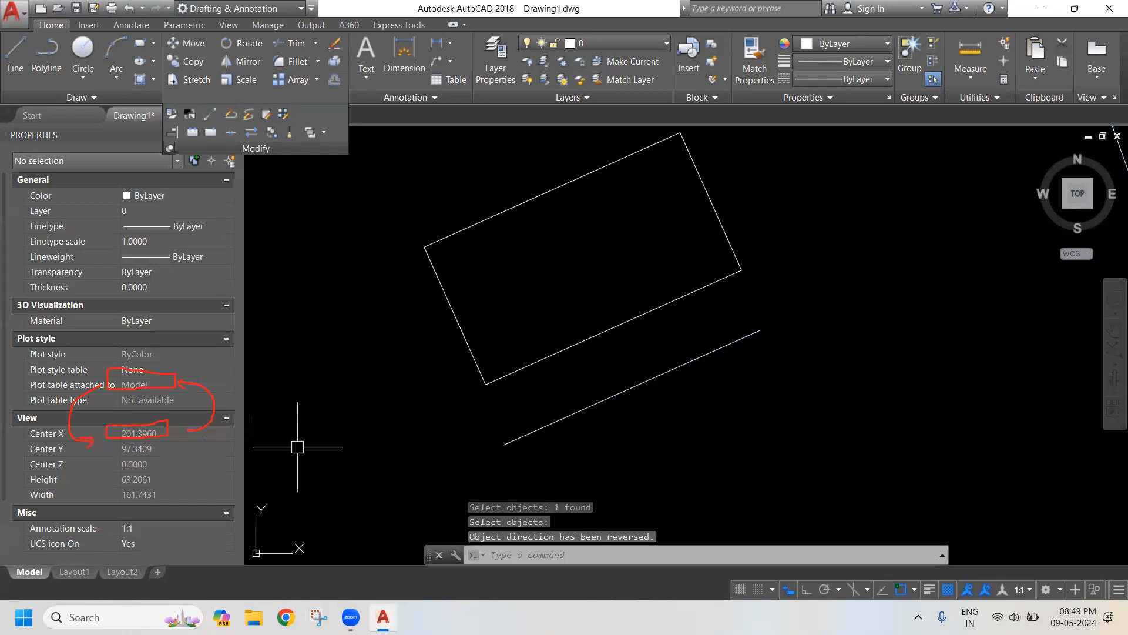
left_click(593, 404)
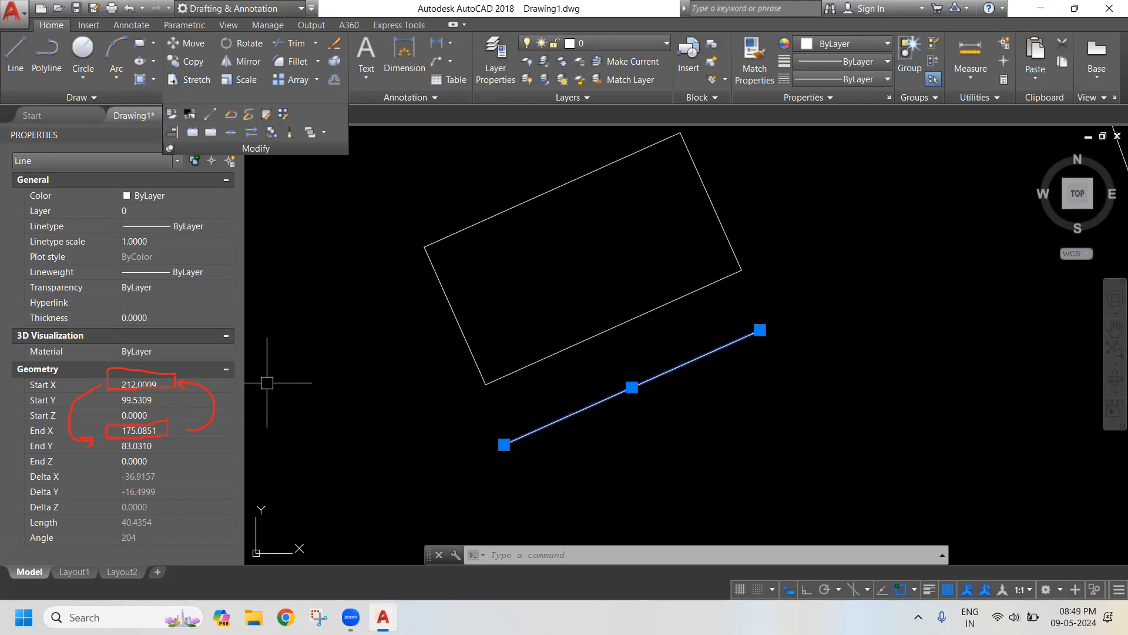
scroll(728, 227, "down", 6)
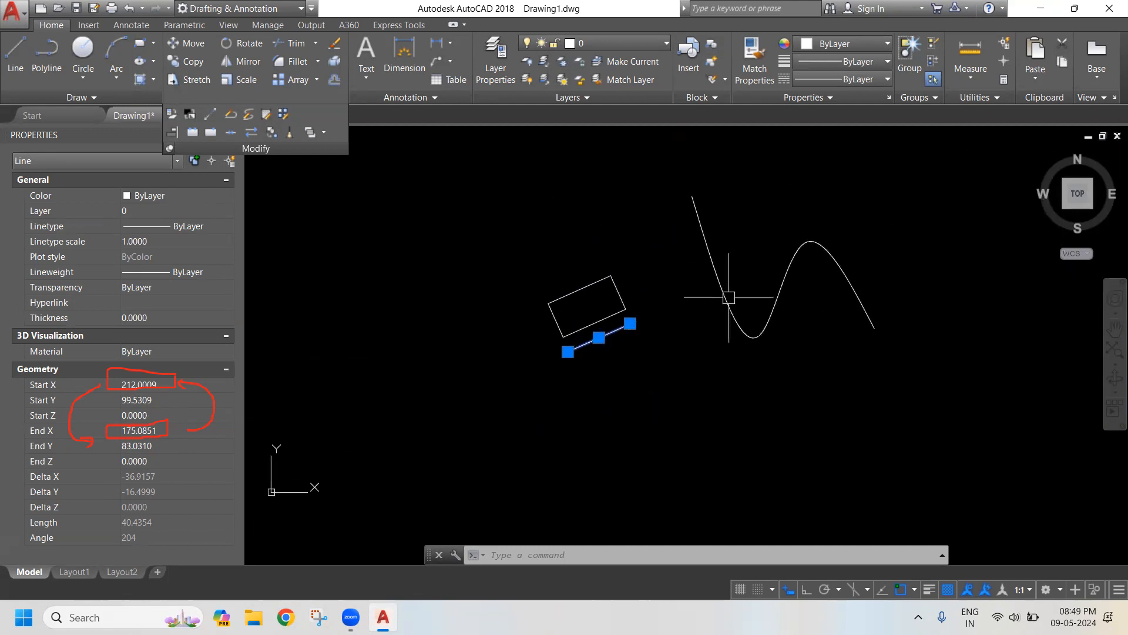
left_click(773, 80)
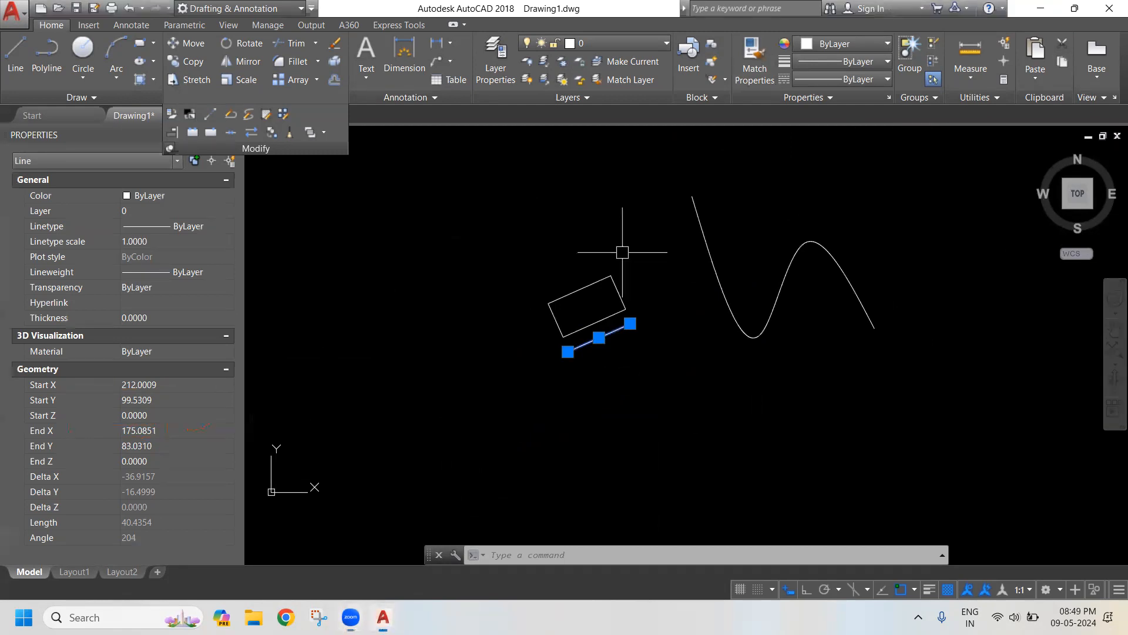
left_click(502, 279)
middle_click_drag(562, 231, 528, 231)
left_click(549, 199)
middle_click_drag(572, 191, 526, 207)
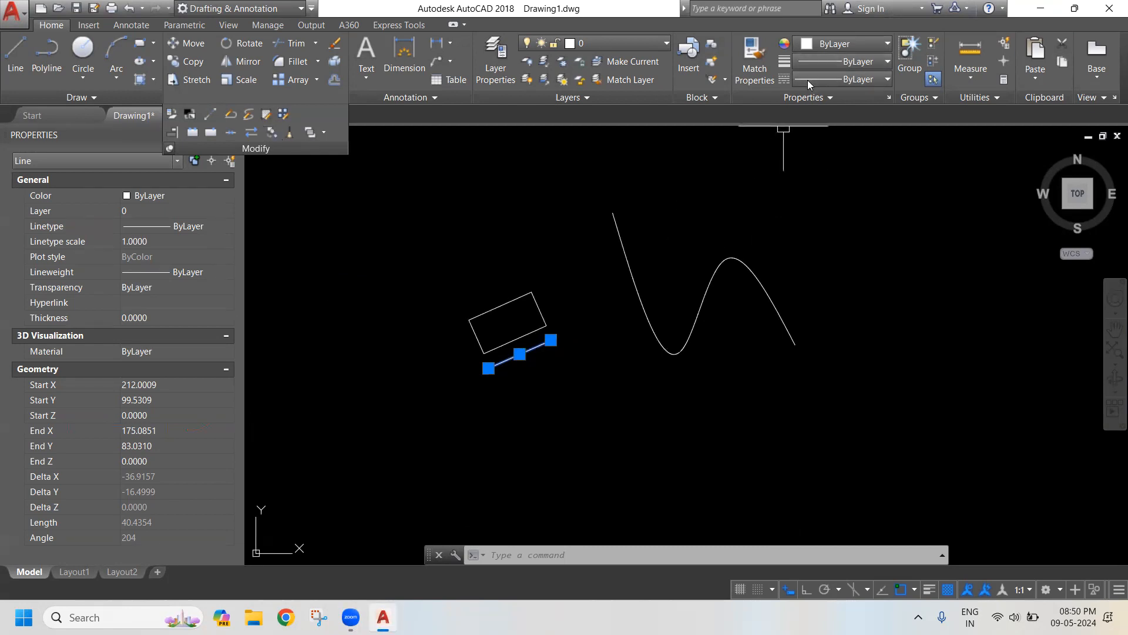
left_click_drag(788, 206, 787, 234)
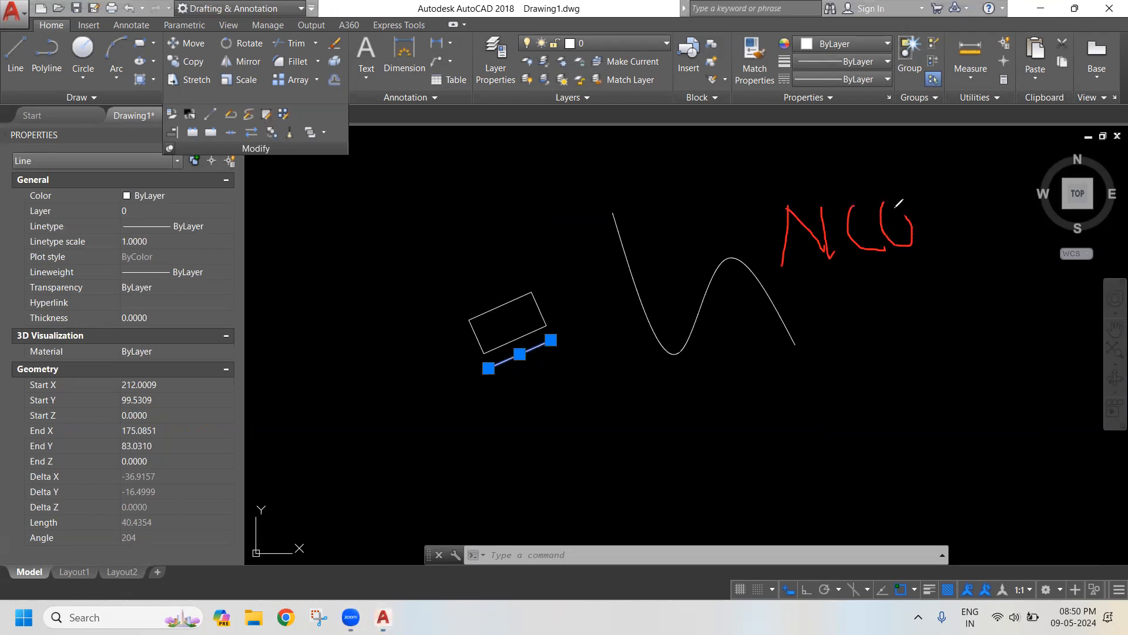
left_click_drag(1003, 186, 982, 254)
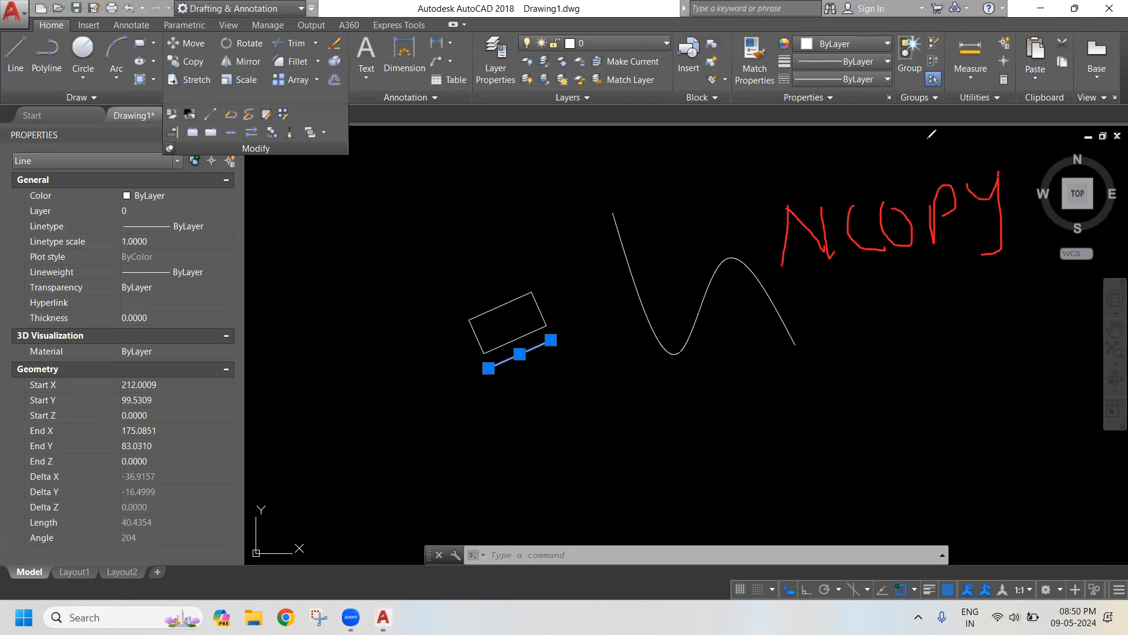
left_click(855, 92)
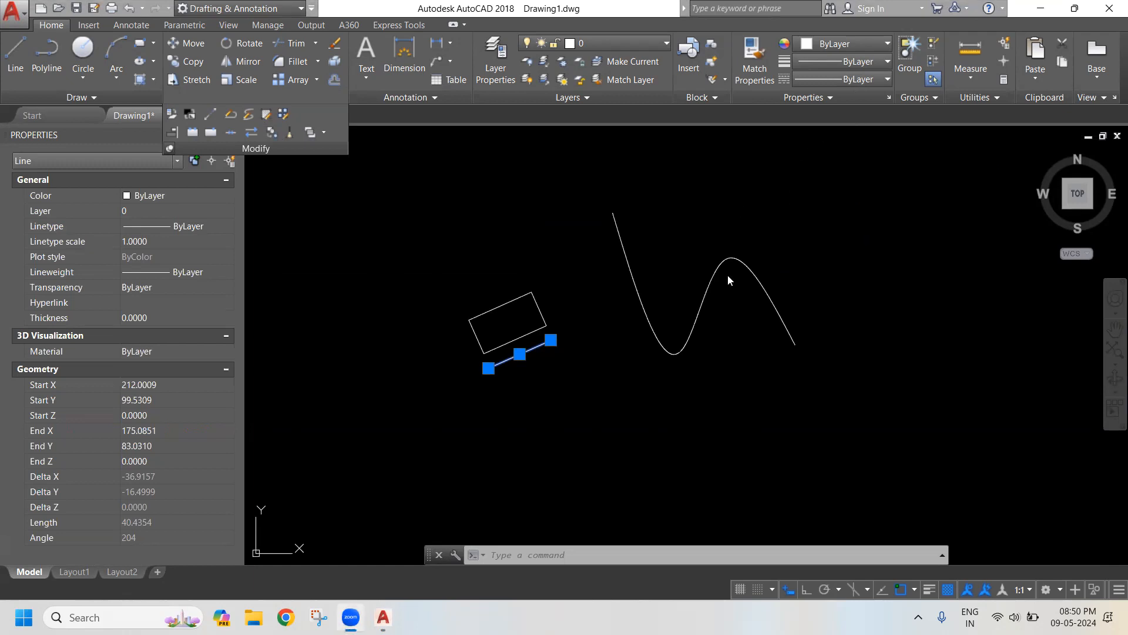
Step: Create an associative rectangular array of the spline with 4 columns and 3 rows
scroll(728, 275, "down", 5)
scroll(742, 287, "up", 5)
key("Escape")
middle_click_drag(742, 286, 634, 388)
type("ar")
key("Return")
left_click(697, 286)
left_click(594, 371)
key("Return")
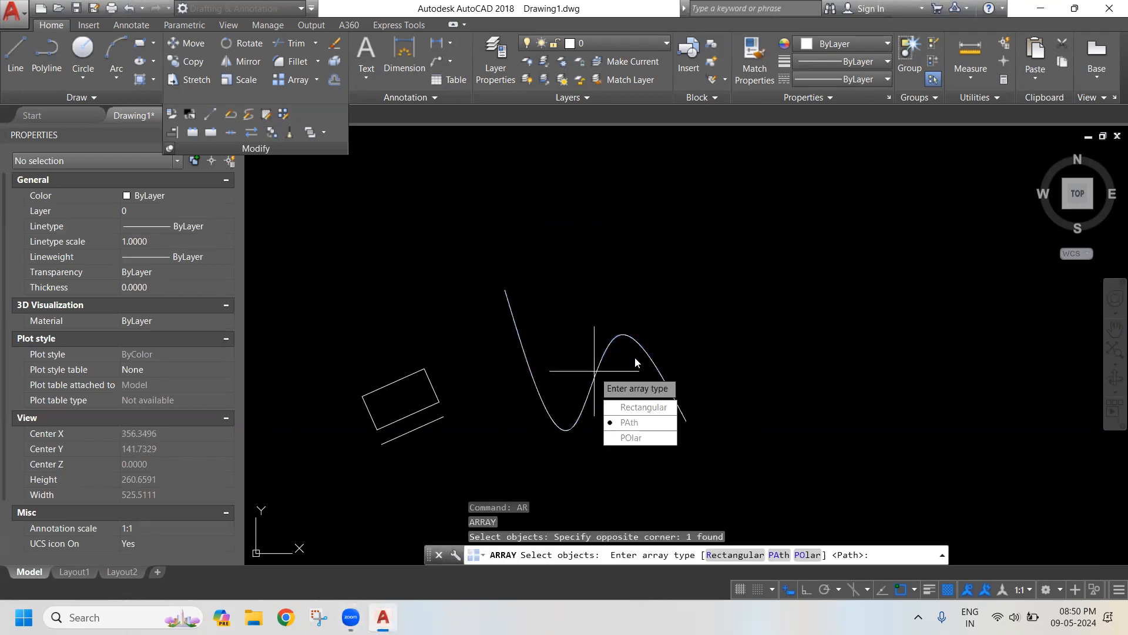
left_click(647, 408)
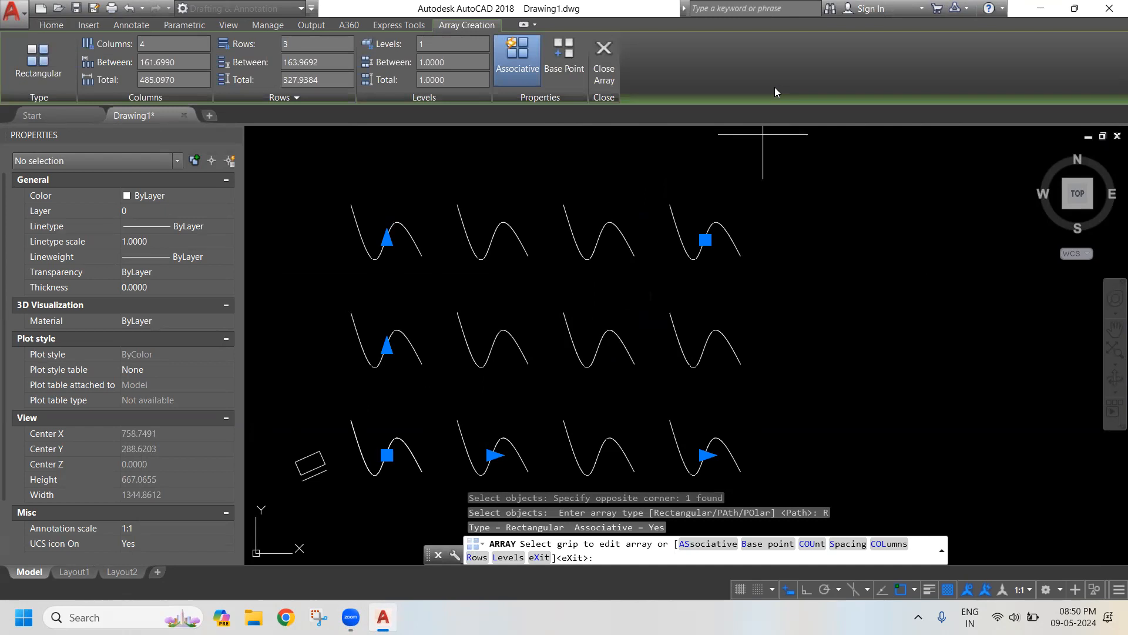
left_click(604, 65)
Step: Select one spline of the array to check whether the whole array is picked as one object, and clear the selection
scroll(670, 235, "down", 3)
scroll(685, 227, "up", 3)
middle_click_drag(686, 227, 661, 269)
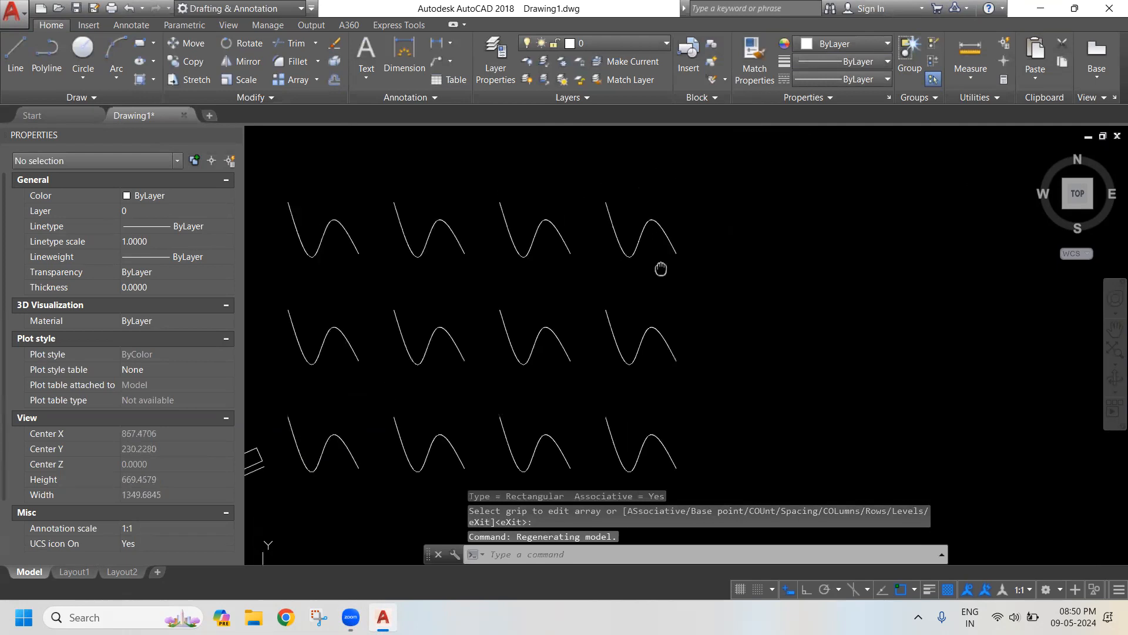
left_click(642, 235)
scroll(648, 258, "down", 2)
key("Escape")
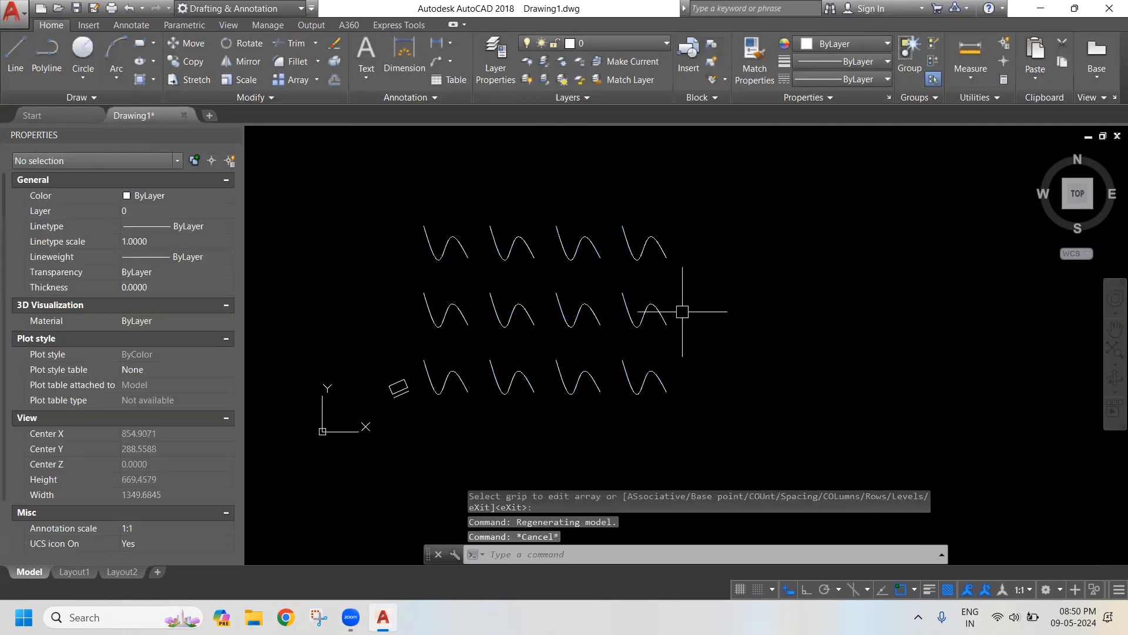
Step: Erase the tilted rectangle and the slanted line beside the array
left_click_drag(382, 371, 415, 405)
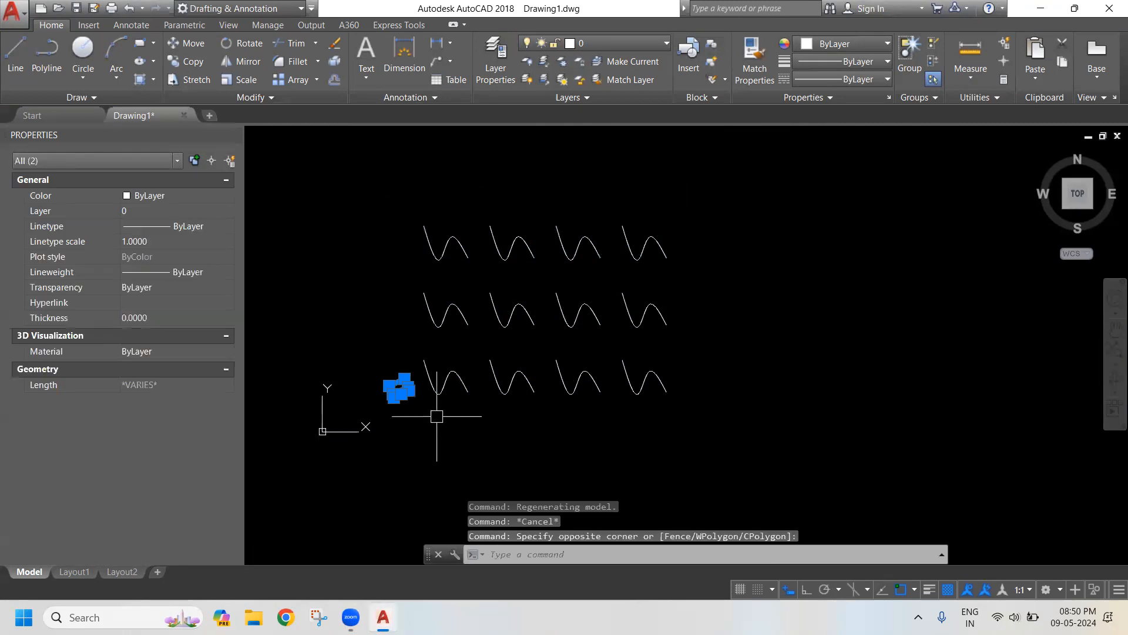
key("Delete")
middle_click_drag(616, 248, 511, 276)
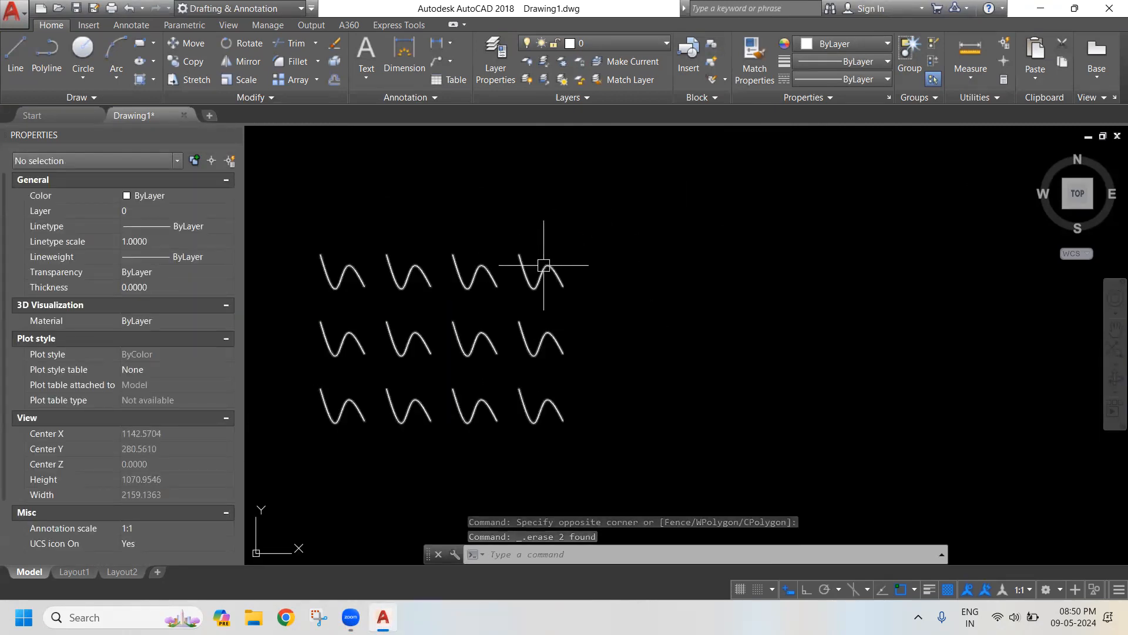
Step: Copy the whole spline array to the empty area right of the original
type("CO")
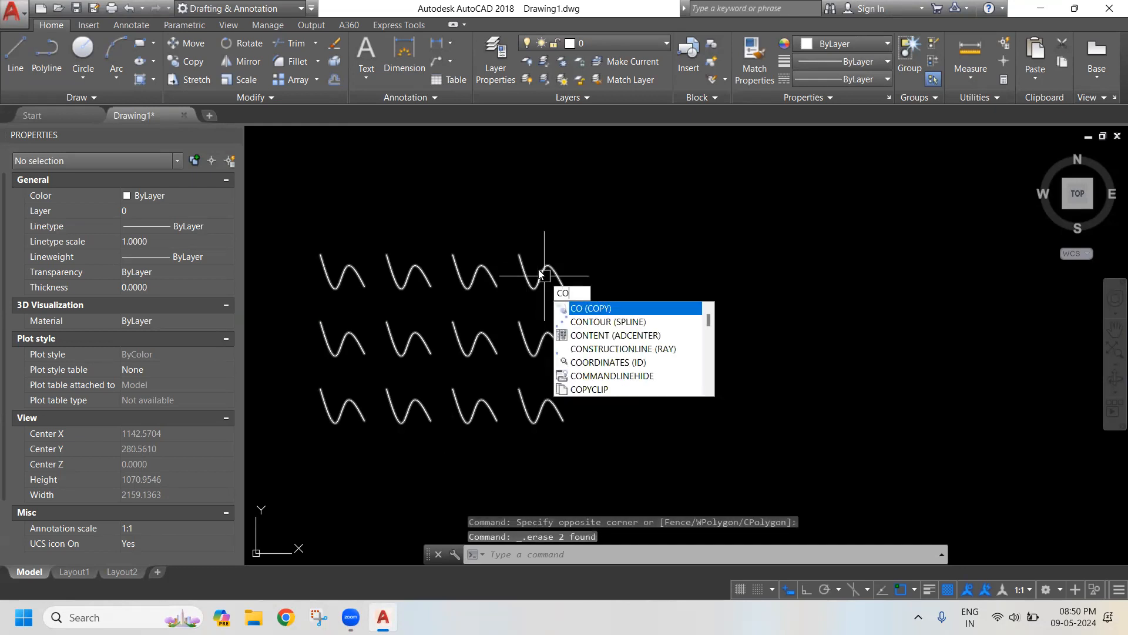
key("Return")
left_click(537, 279)
key("Return")
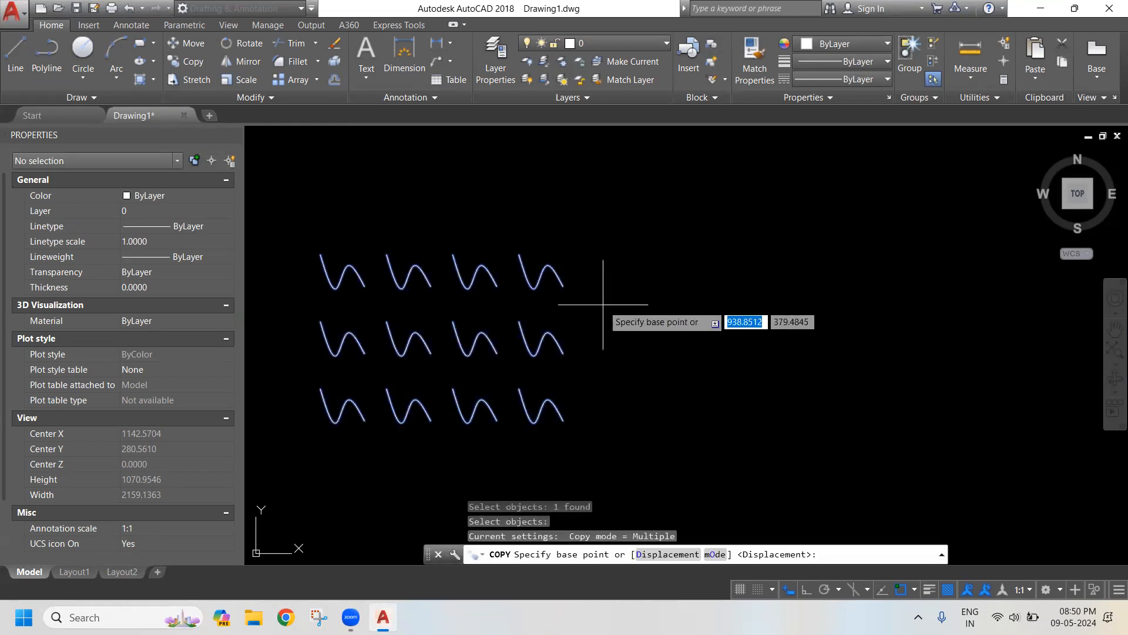
left_click(603, 304)
middle_click_drag(829, 313, 661, 294)
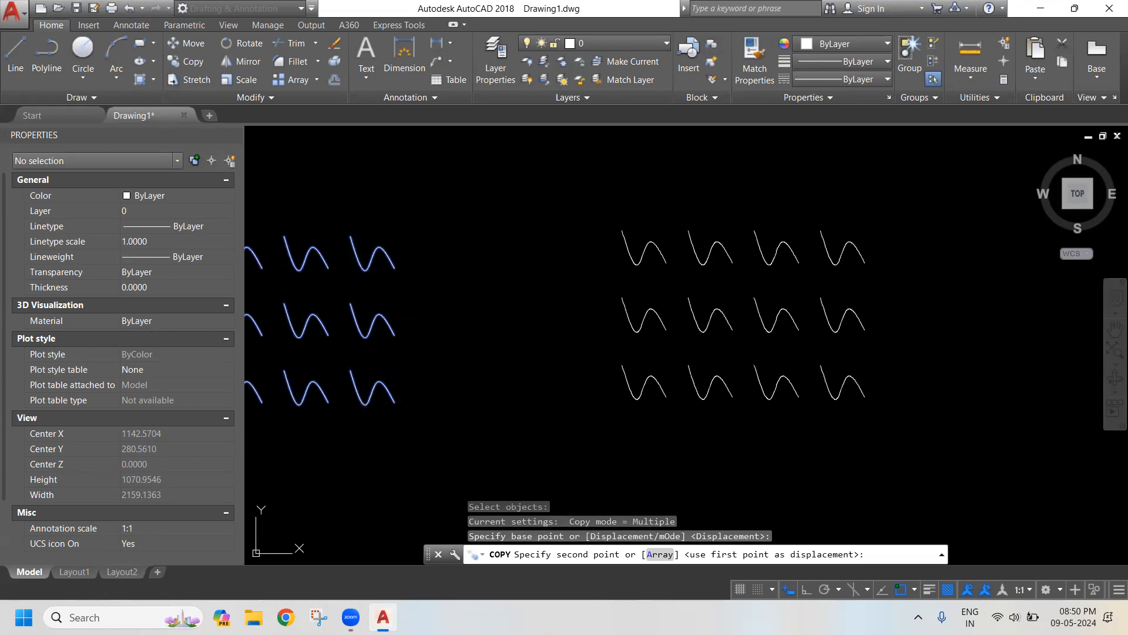
left_click(903, 271)
mouse_move(899, 269)
middle_mouse_down()
mouse_move(786, 266)
mouse_move(645, 282)
middle_mouse_up()
key("Escape")
key("Escape")
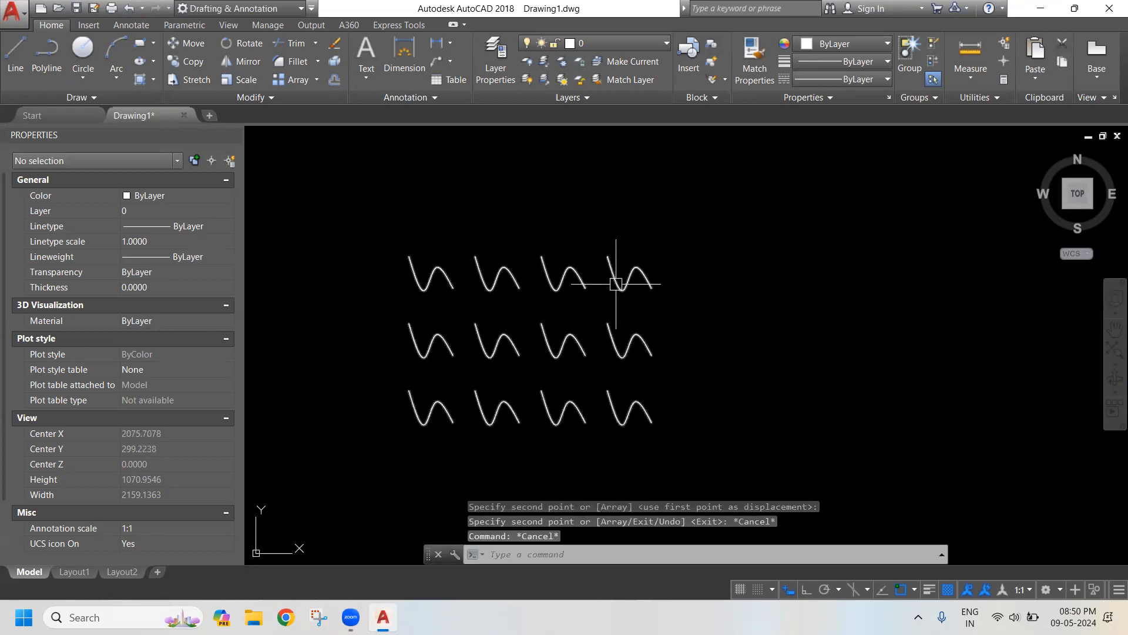
Step: Explode the copied array and select splines in its top row to check that they are separate objects
left_click(691, 240)
left_click(595, 335)
scroll(596, 337, "down", 4)
middle_click_drag(596, 336, 693, 328)
scroll(696, 318, "up", 2)
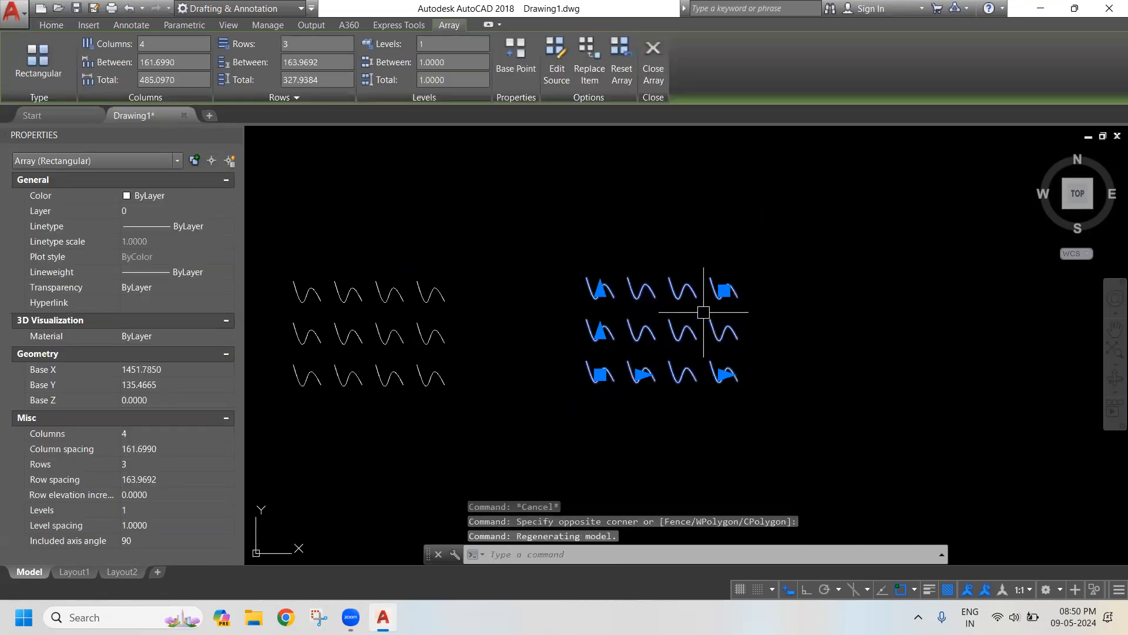
type("X")
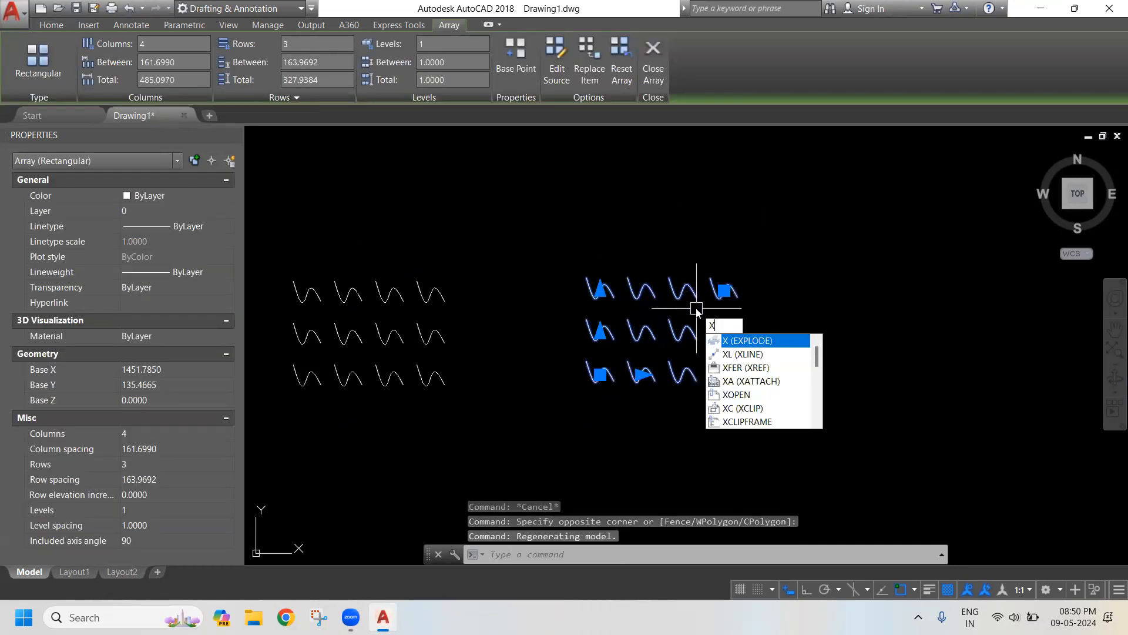
key("Return")
left_click(717, 290)
left_click(678, 298)
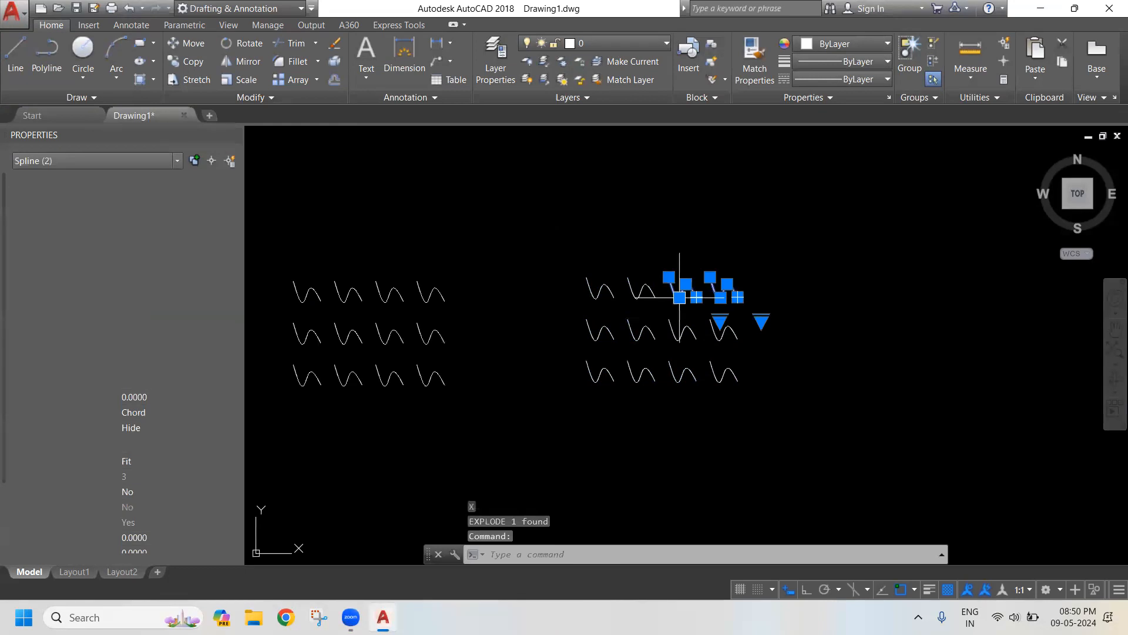
left_click(645, 289)
Step: Erase all the splines of the exploded array copy
left_click(798, 261)
left_click(550, 429)
key("Delete")
Step: Copy only the array's upper-right spline as a nested object to the empty area right of the array
middle_click_drag(456, 294, 545, 300)
scroll(478, 298, "up", 2)
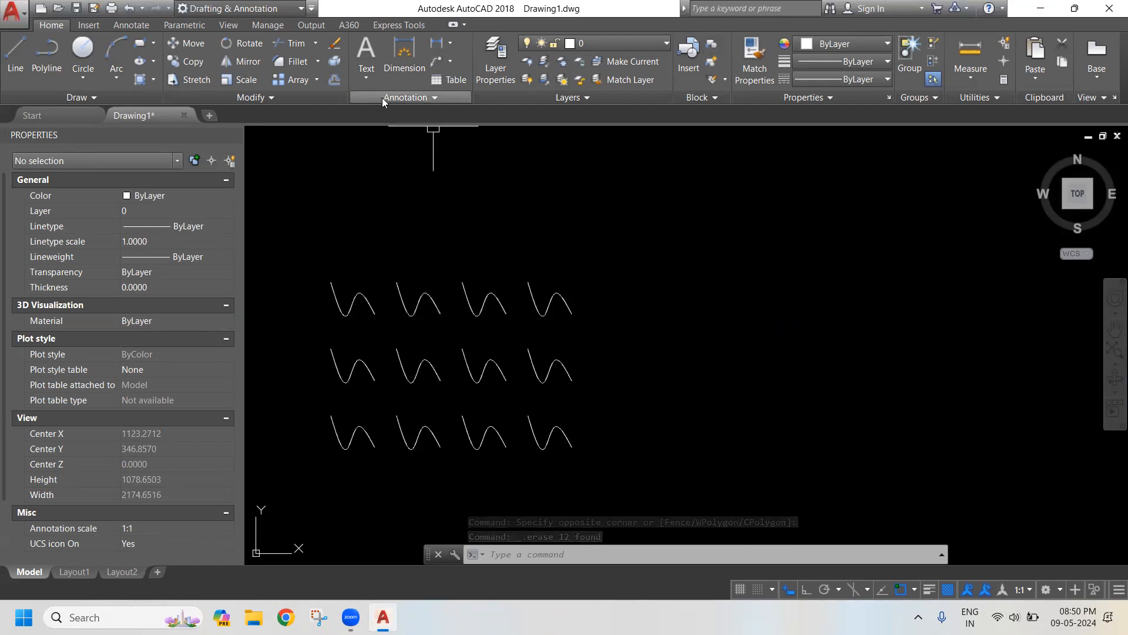
left_click(277, 99)
left_click(170, 148)
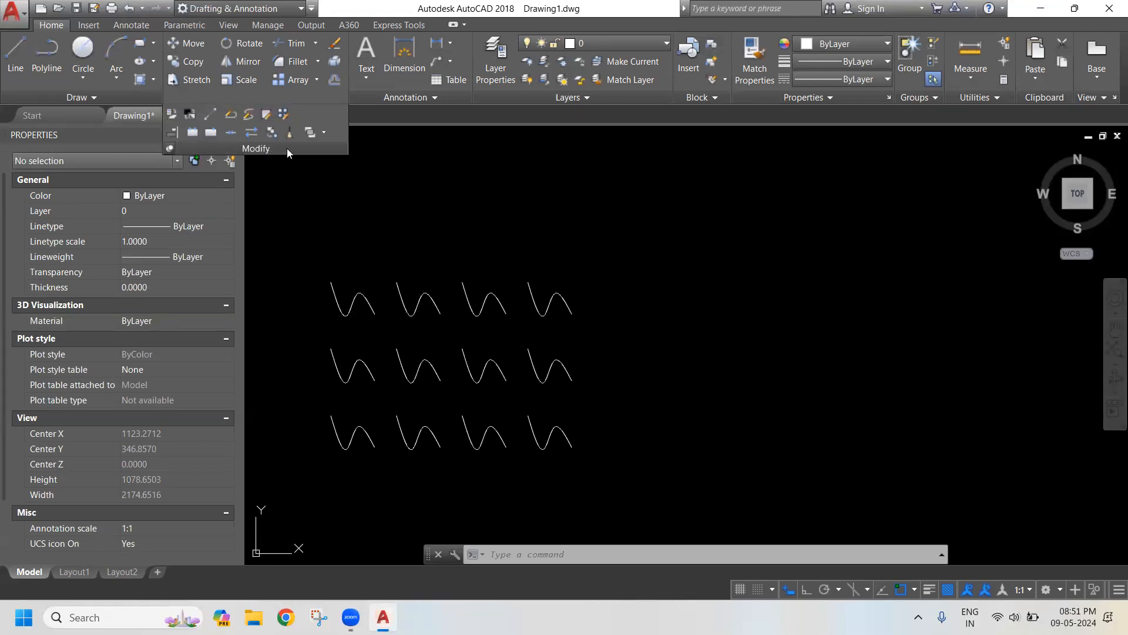
left_click(271, 135)
left_click(563, 301)
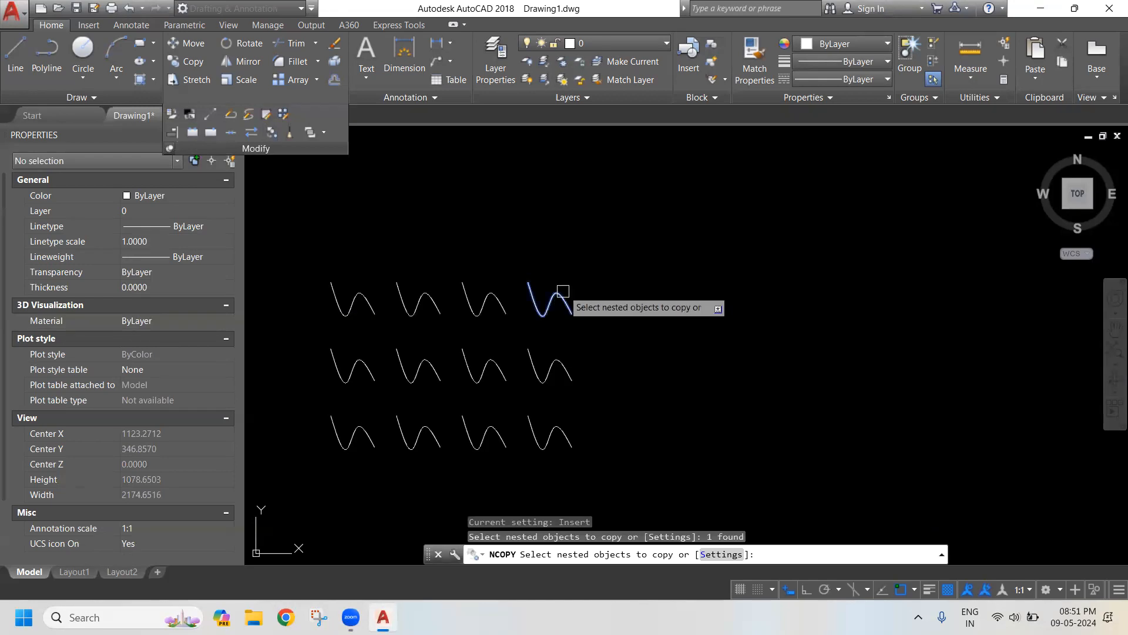
key("Return")
left_click(542, 294)
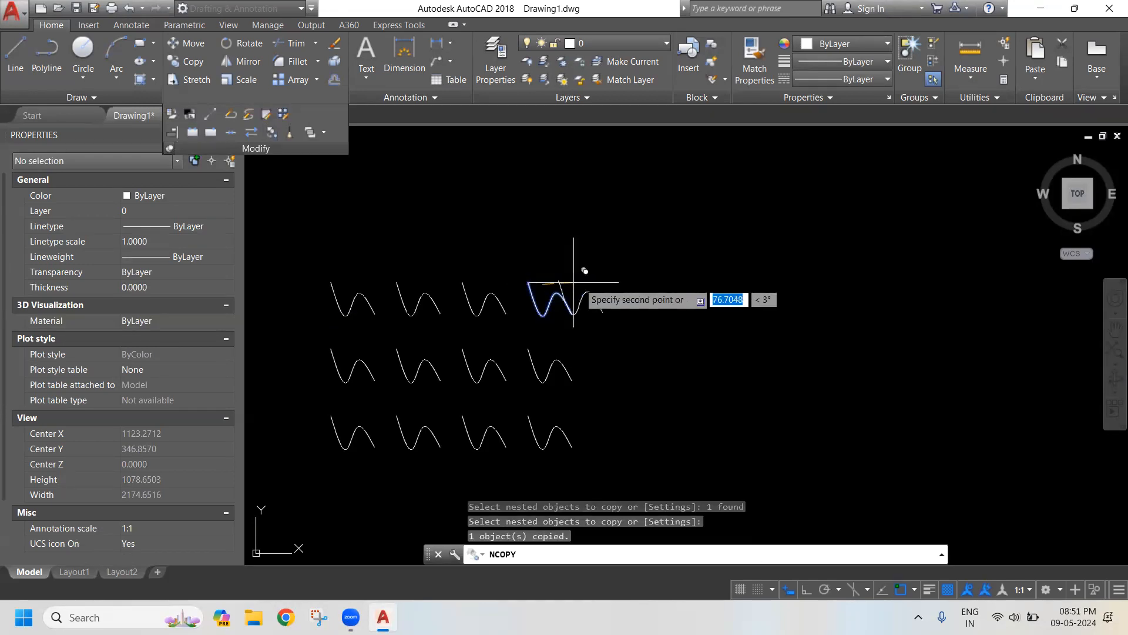
left_click(687, 286)
key("Return")
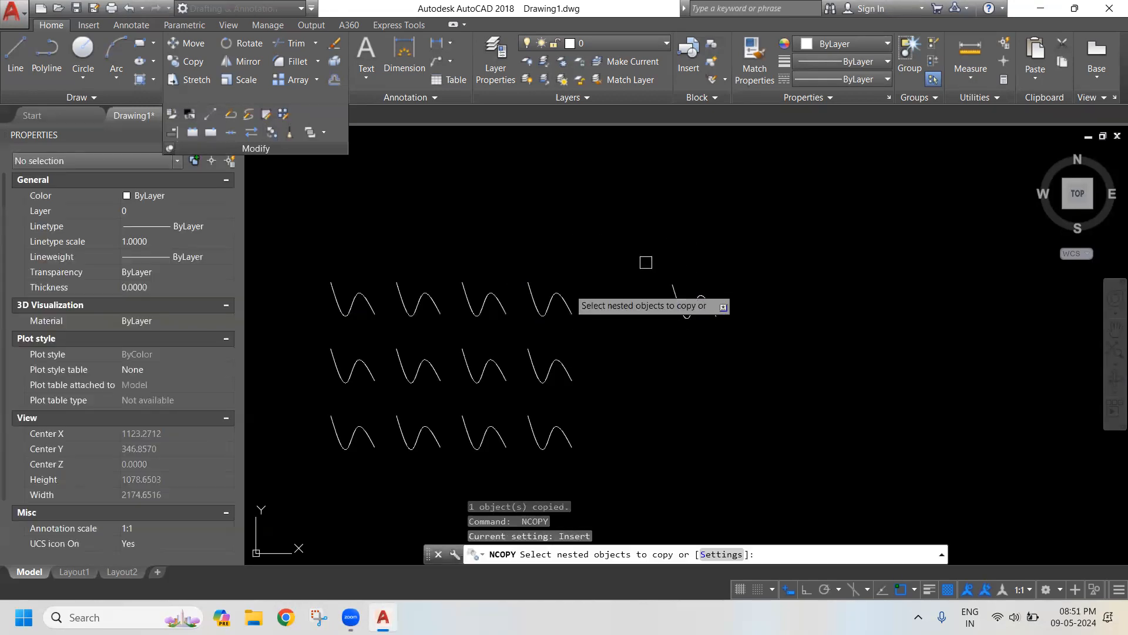
key("Escape")
Step: Select the original array to check that it is still intact after the nested copy, and clear the selection
left_click(546, 297)
middle_click_drag(518, 344, 597, 328)
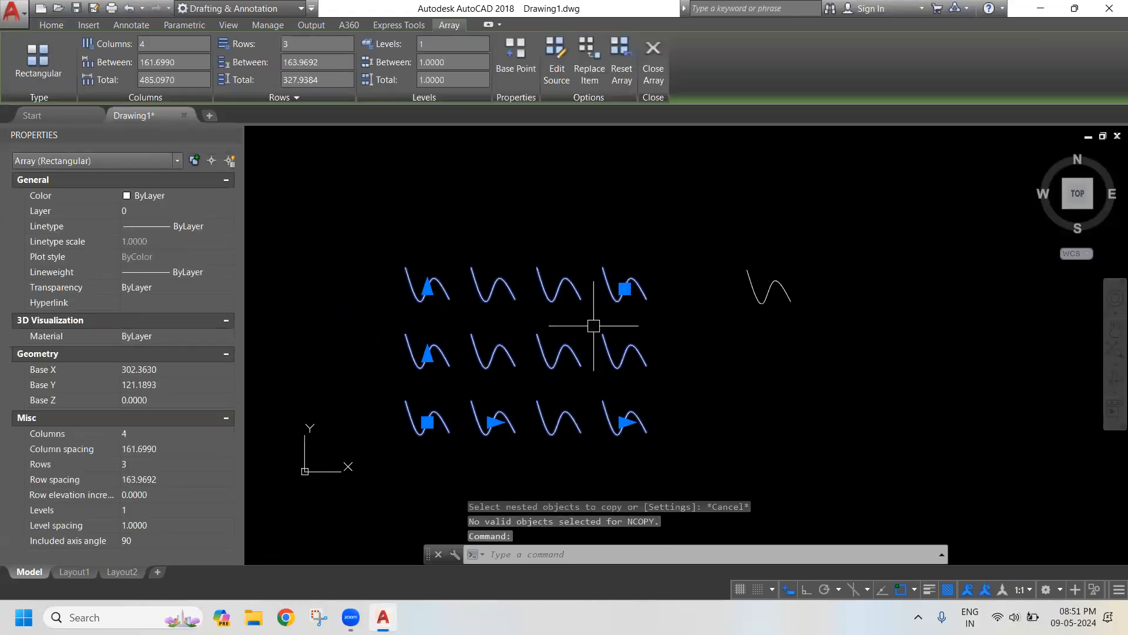
key("Escape")
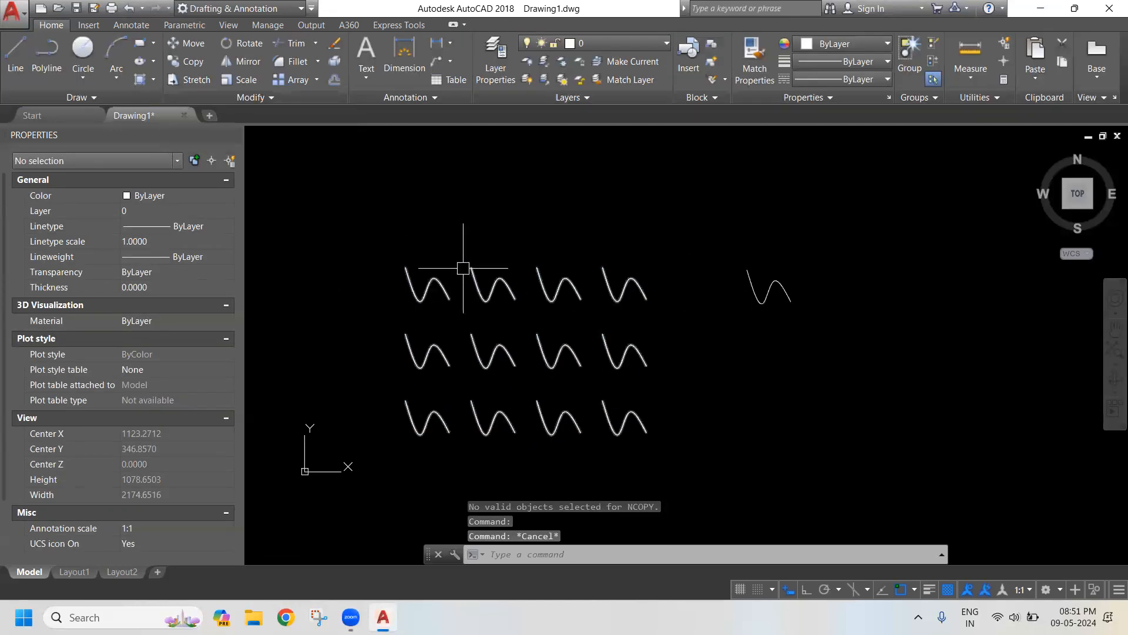
Step: Draw a large rectangle in the empty area right of the single copied spline
left_click(297, 101)
left_click(169, 150)
middle_click_drag(652, 307, 463, 319)
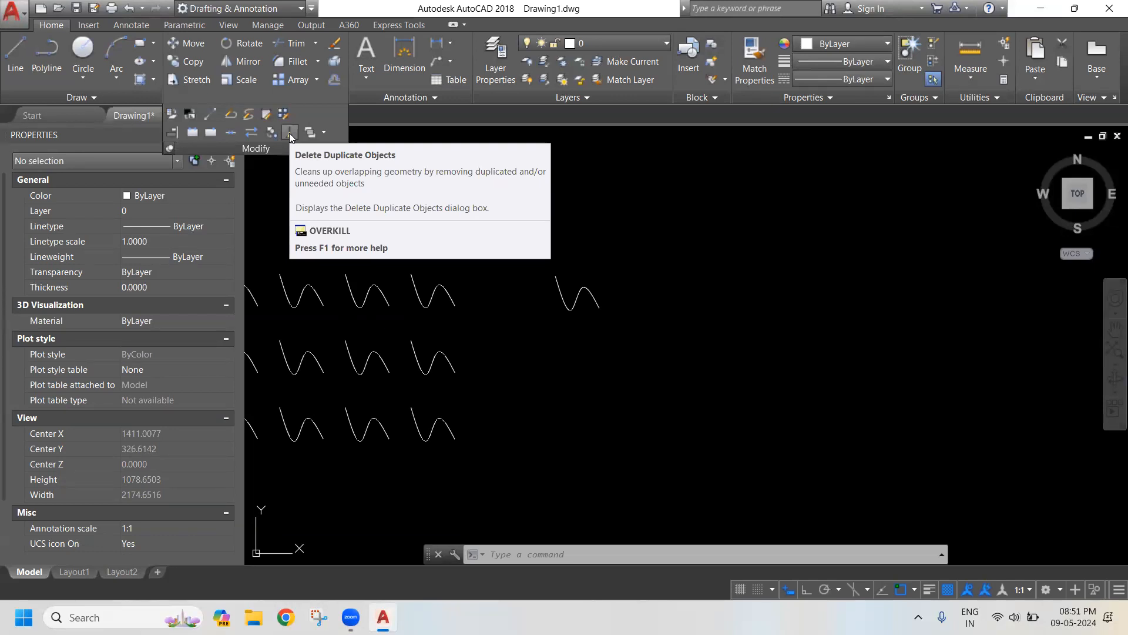
left_click(833, 349)
left_click(684, 275)
type("REC")
key("Return")
middle_click_drag(739, 289, 517, 276)
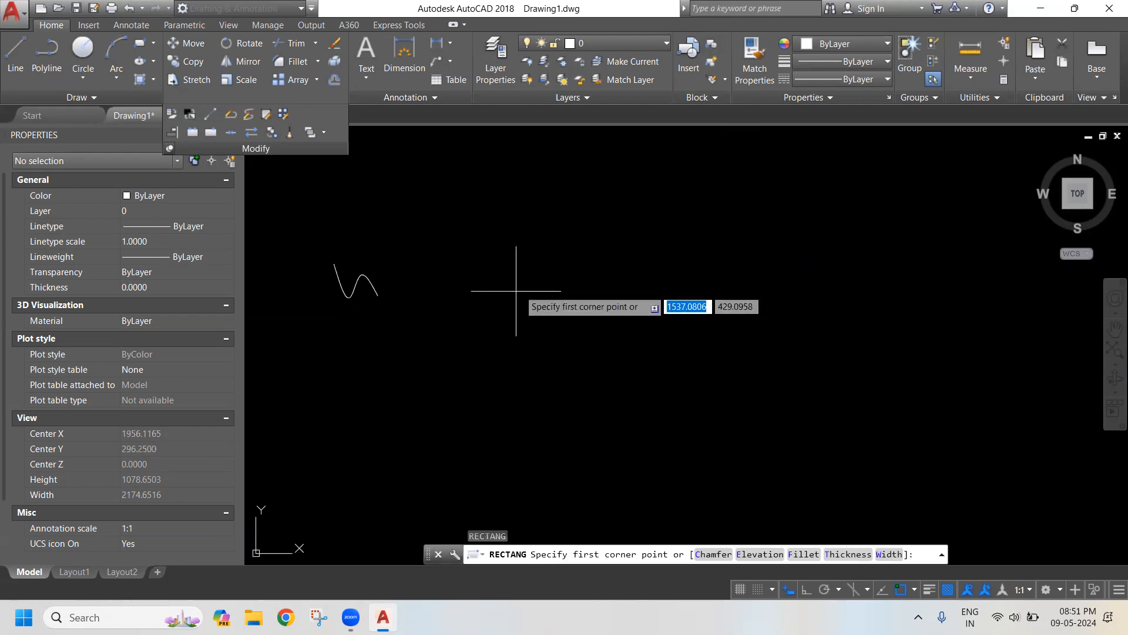
left_click(517, 258)
left_click(780, 442)
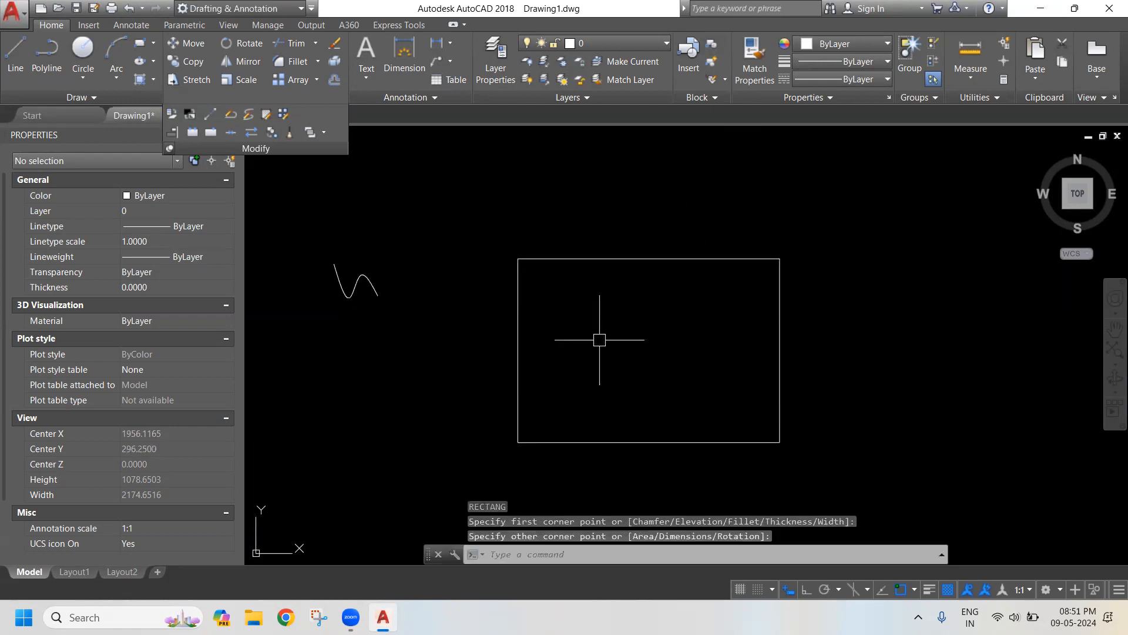
Step: Draw a second rectangle, about 322 by 226, from the large rectangle's upper-left corner to its centre
key("Return")
left_click(517, 258)
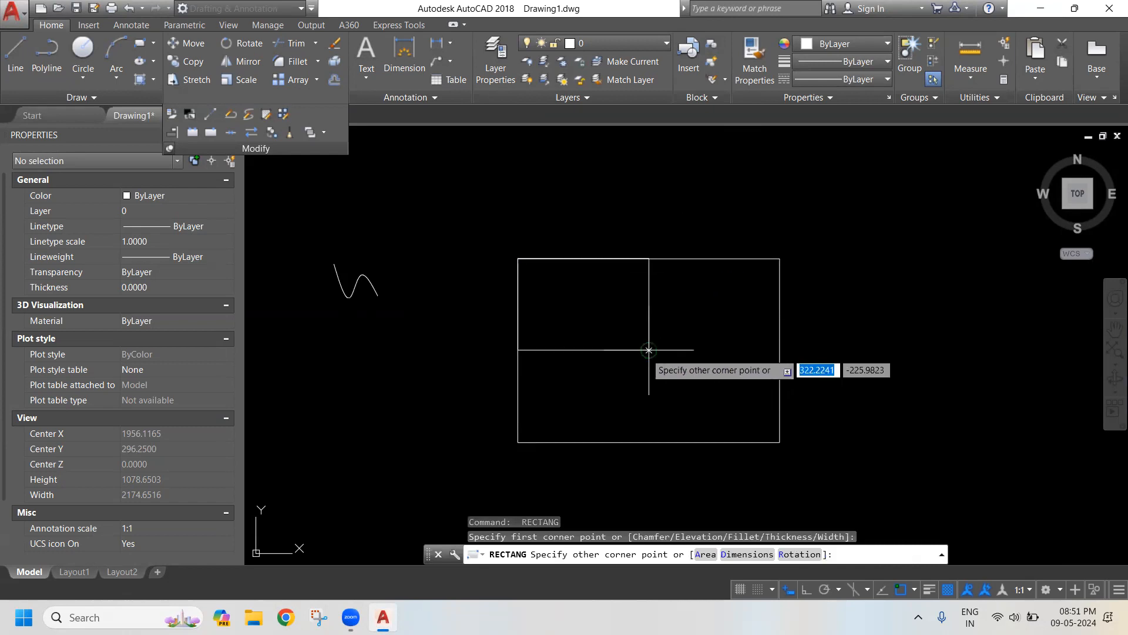
left_click(649, 349)
Step: Select the small and the large rectangle in turn and examine where their edges overlap
left_click(668, 302)
left_click(637, 329)
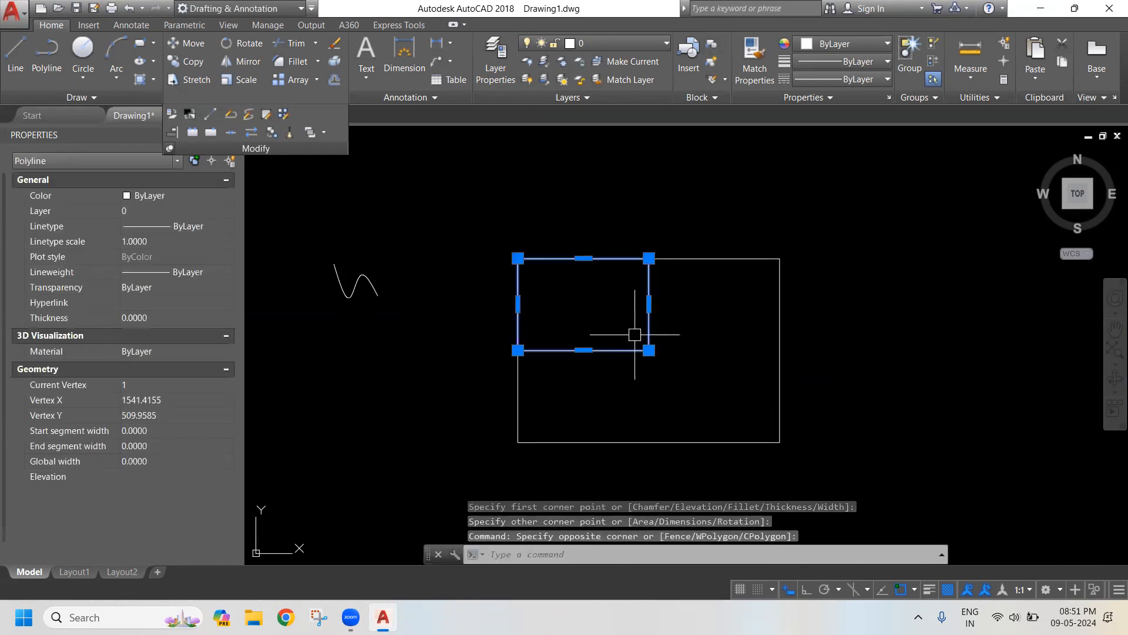
key("Escape")
left_click(723, 298)
left_click(692, 242)
key("Escape")
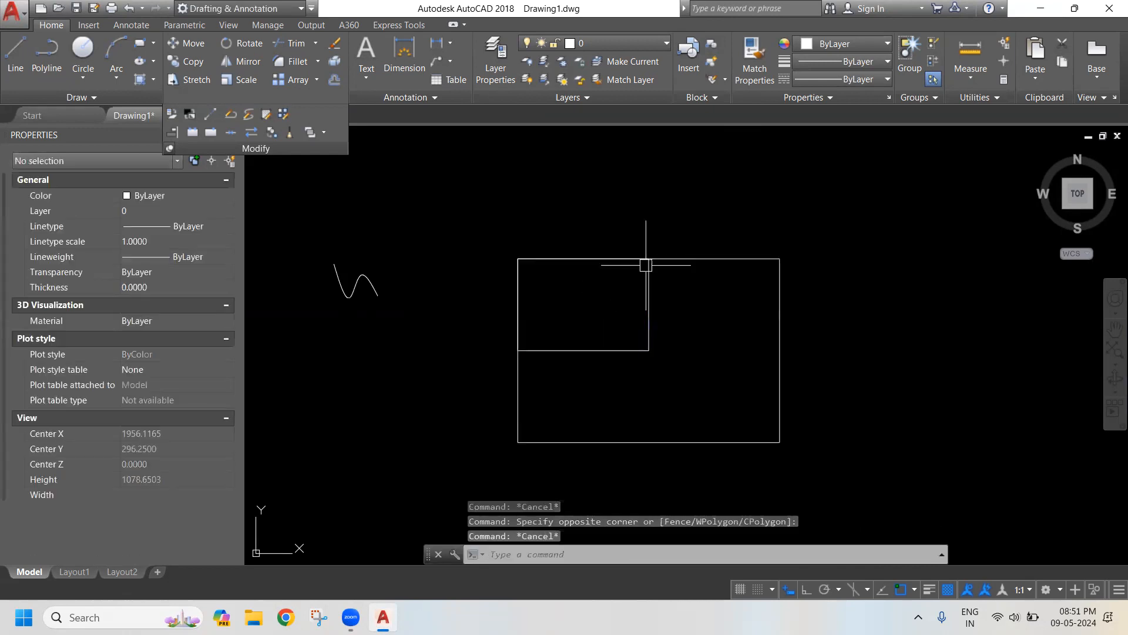
scroll(577, 256, "up", 3)
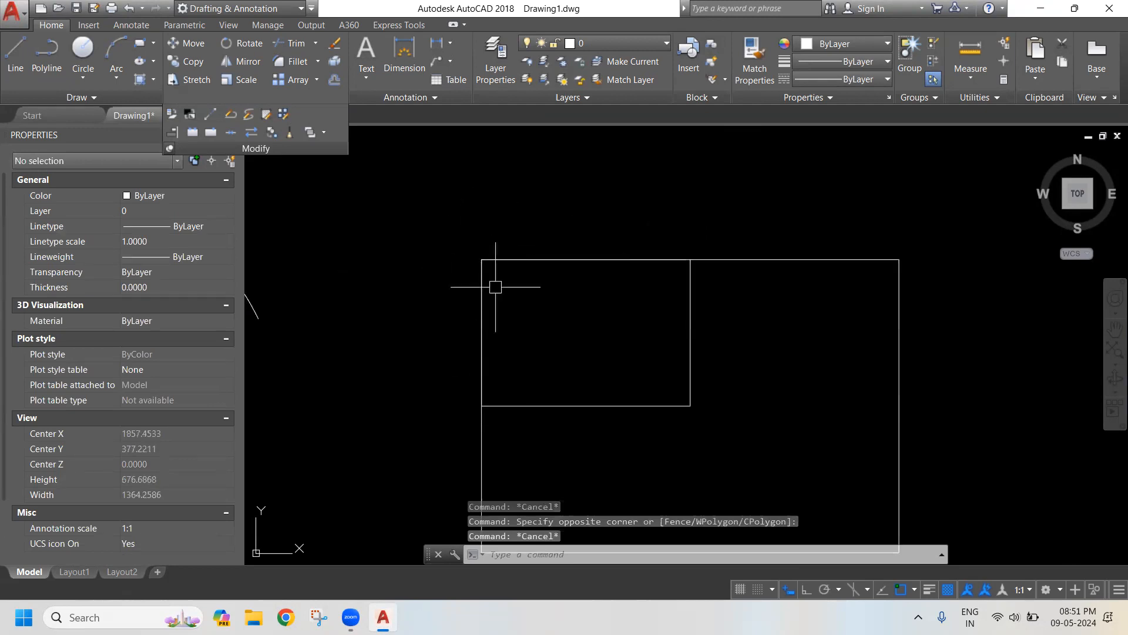
scroll(568, 295, "down", 1)
middle_click_drag(576, 327, 493, 297)
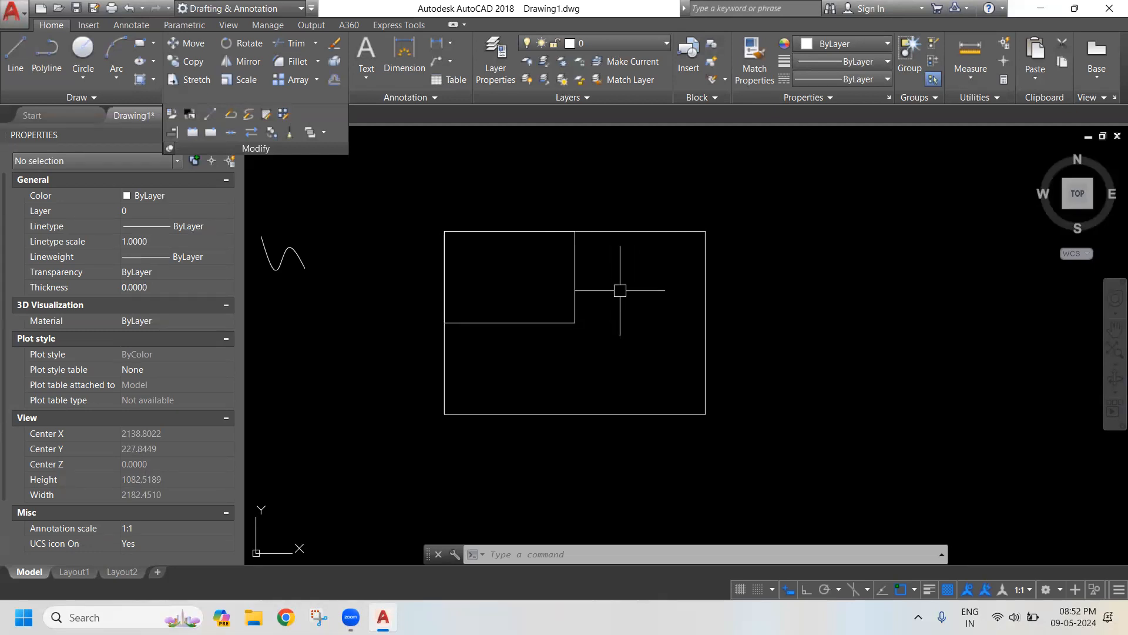
Step: Run Delete Duplicate Objects on both rectangles with the current comparison settings and options
left_click(288, 139)
left_click(416, 223)
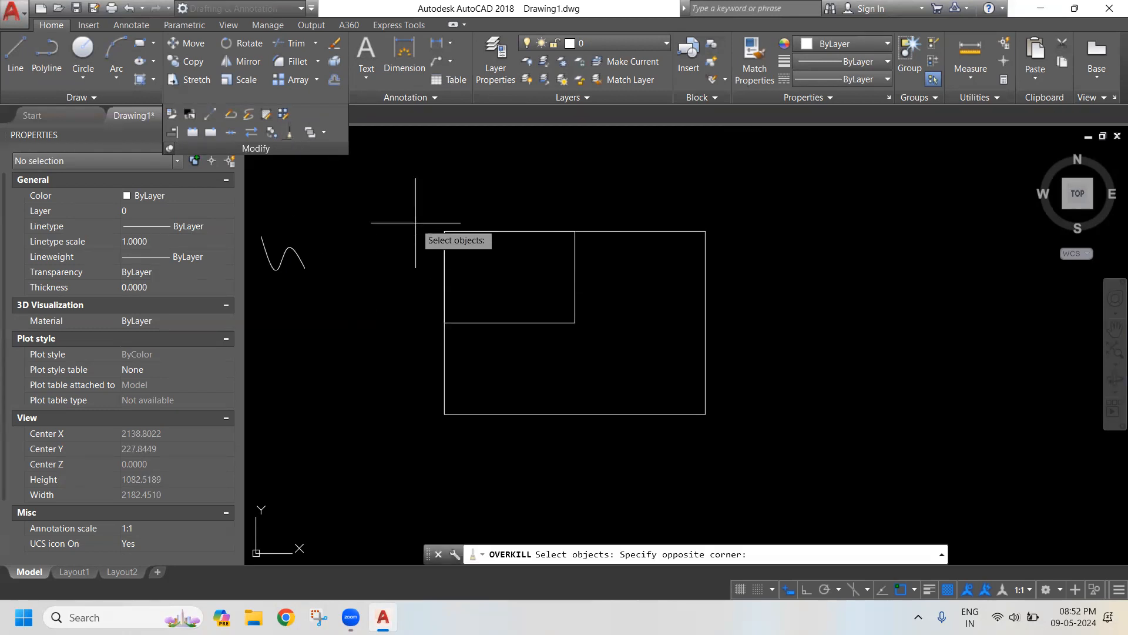
left_click(730, 424)
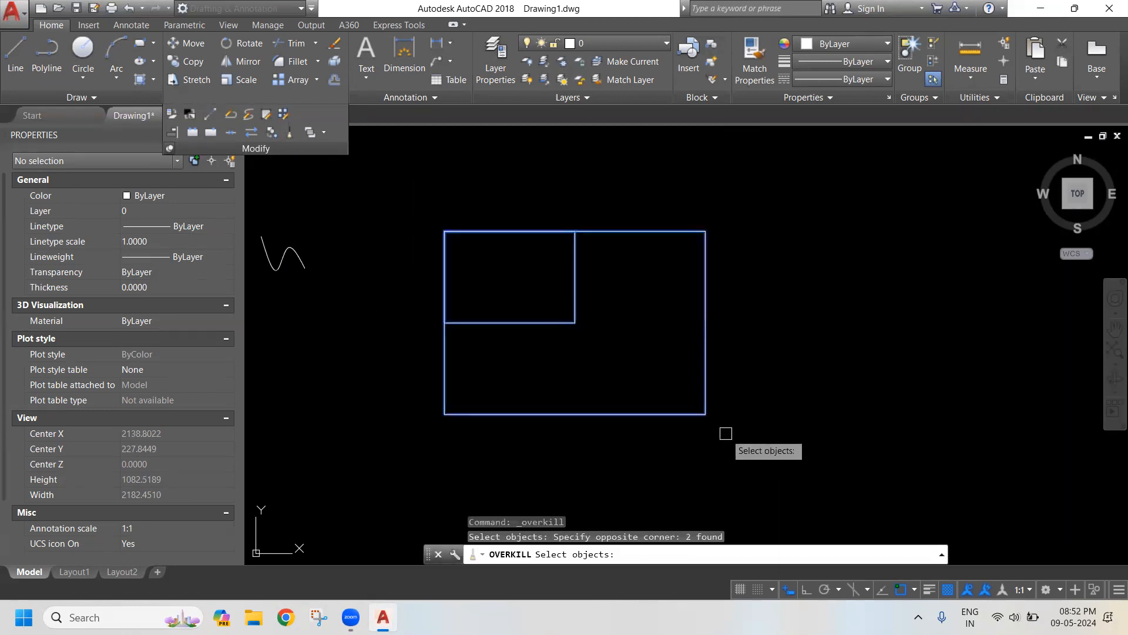
key("Return")
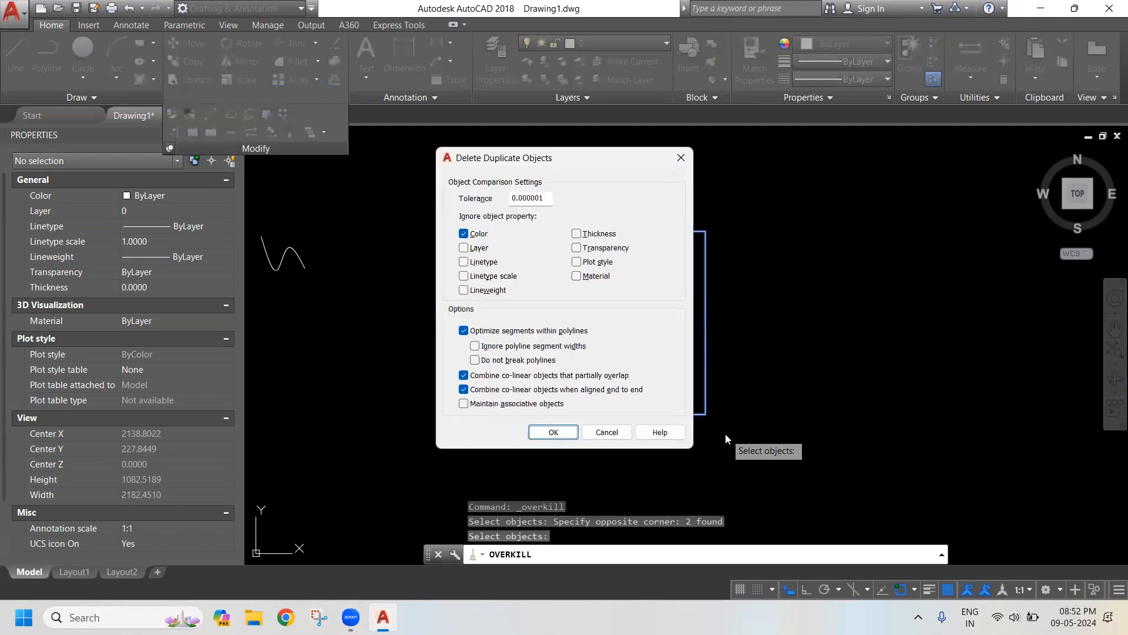
left_click(554, 433)
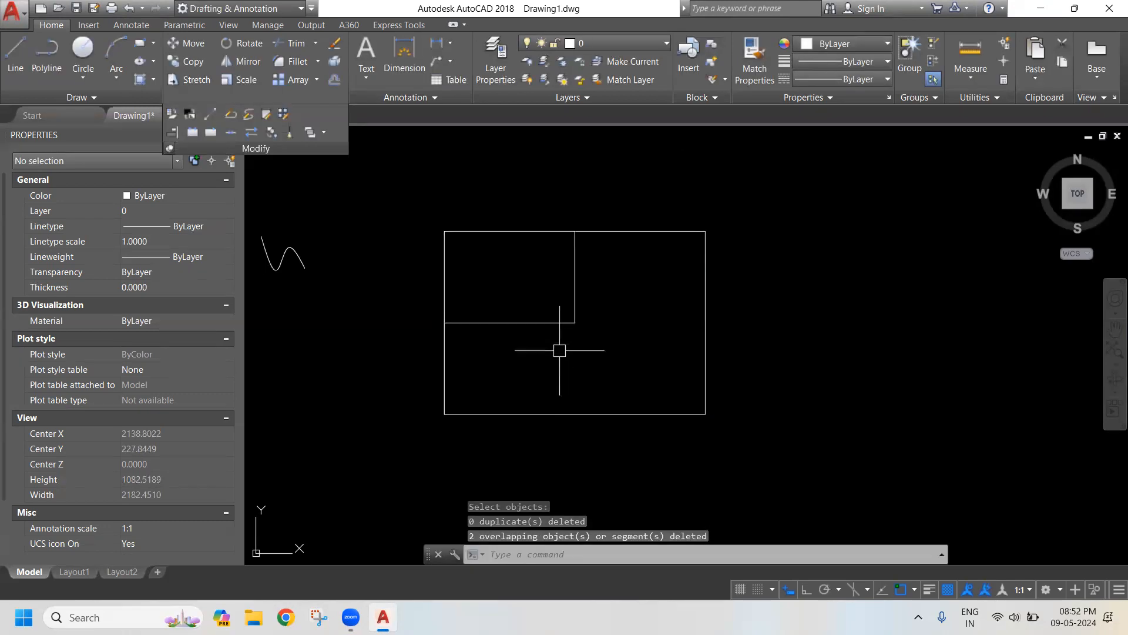
Step: Select the small inner polyline to check which of its segments are left
left_click(627, 292)
left_click(595, 305)
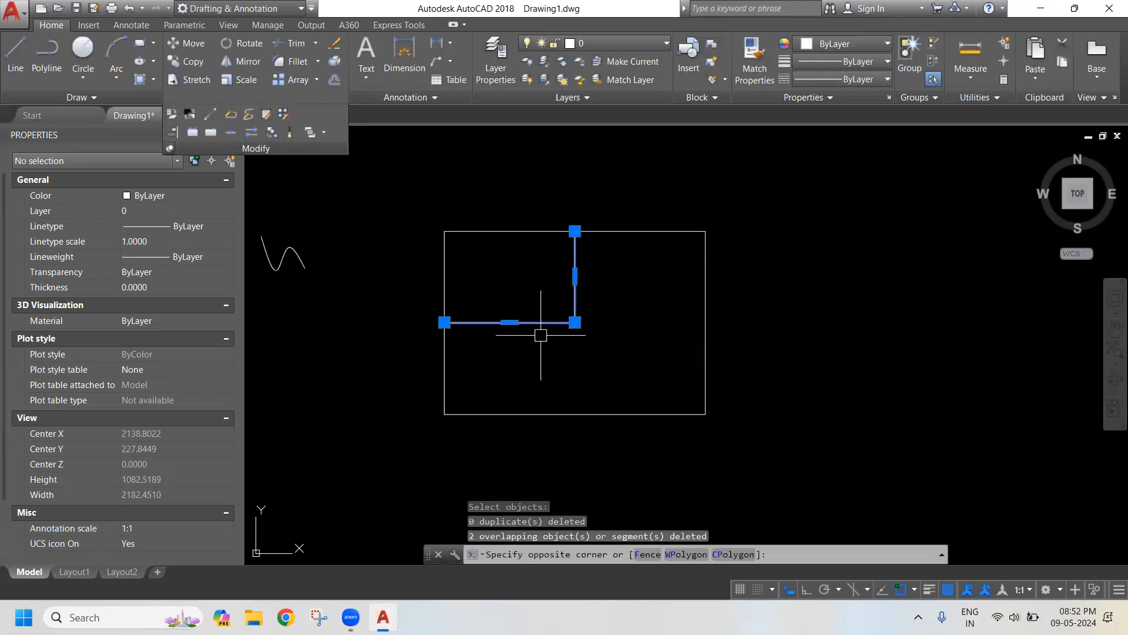
scroll(382, 386, "down", 2)
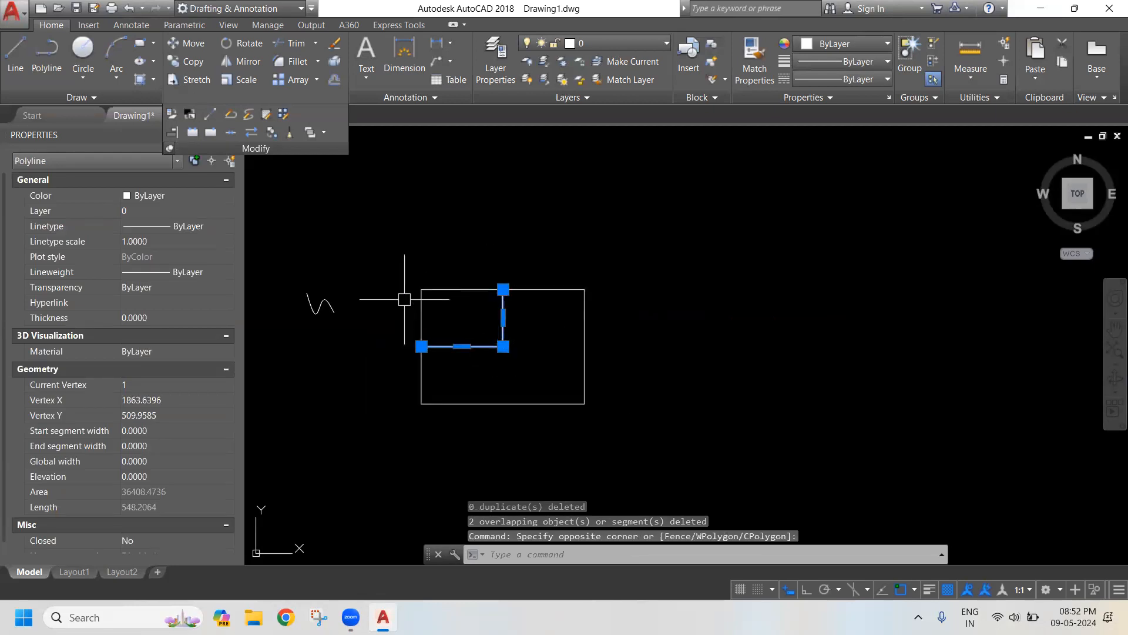
mouse_move(500, 290)
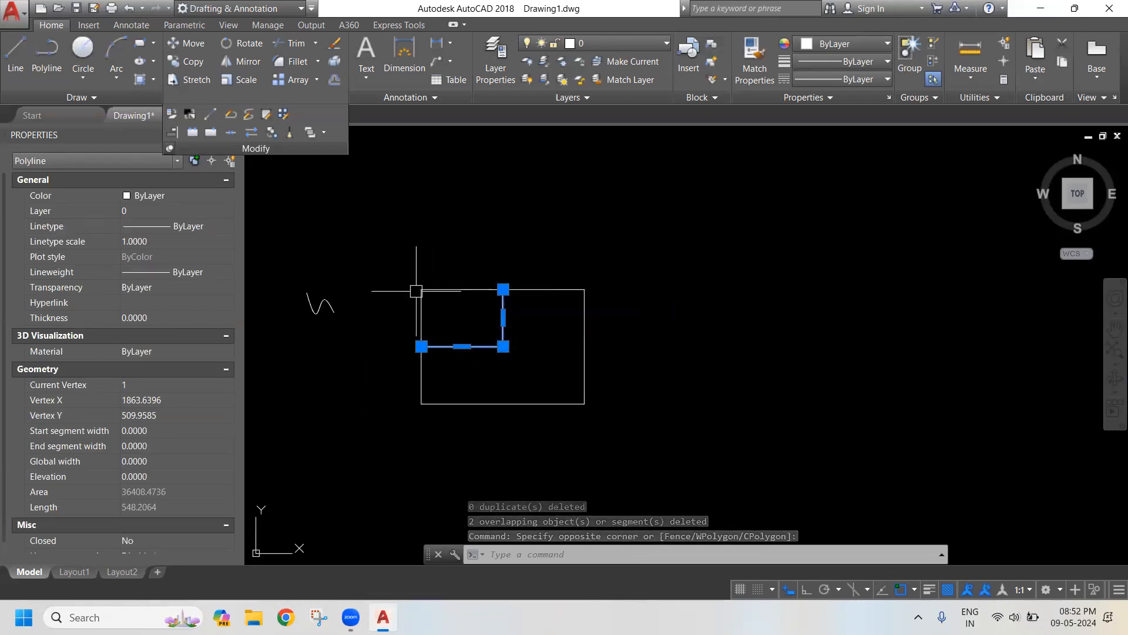
Step: Move the remaining L-shaped polyline out of the large rectangle into the empty space to its right
type("M")
key("Return")
left_click(516, 374)
left_click(711, 380)
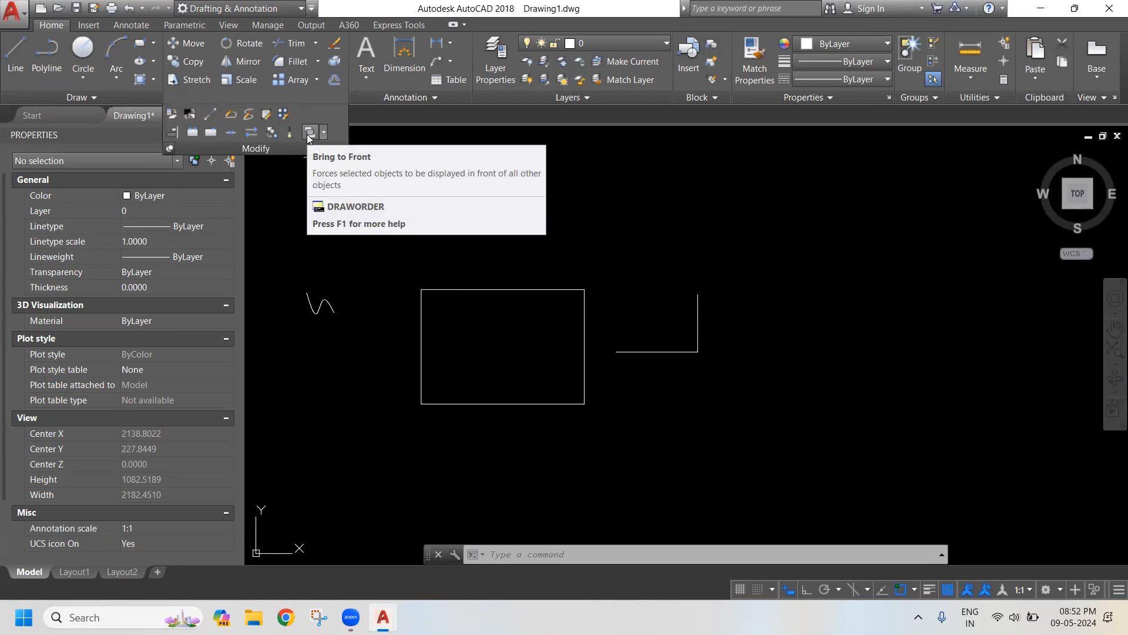
Step: Draw three mutually overlapping donuts with inside diameter 5 and outside diameter 10 to the right of the L-shaped polyline
middle_click_drag(606, 277, 486, 307)
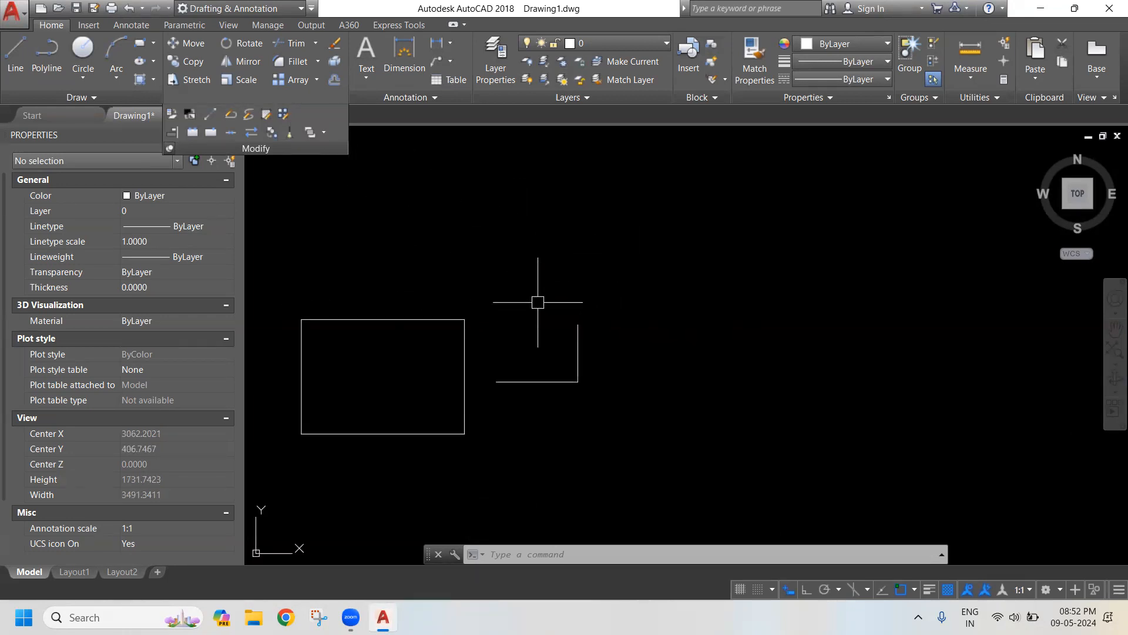
scroll(629, 302, "down", 2)
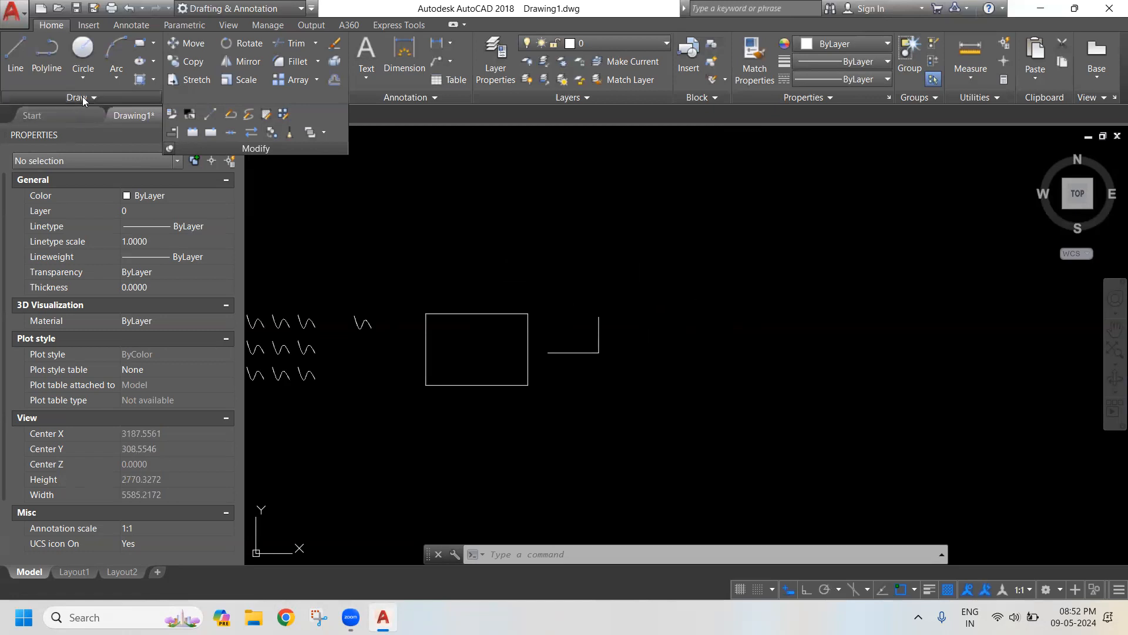
left_click(83, 96)
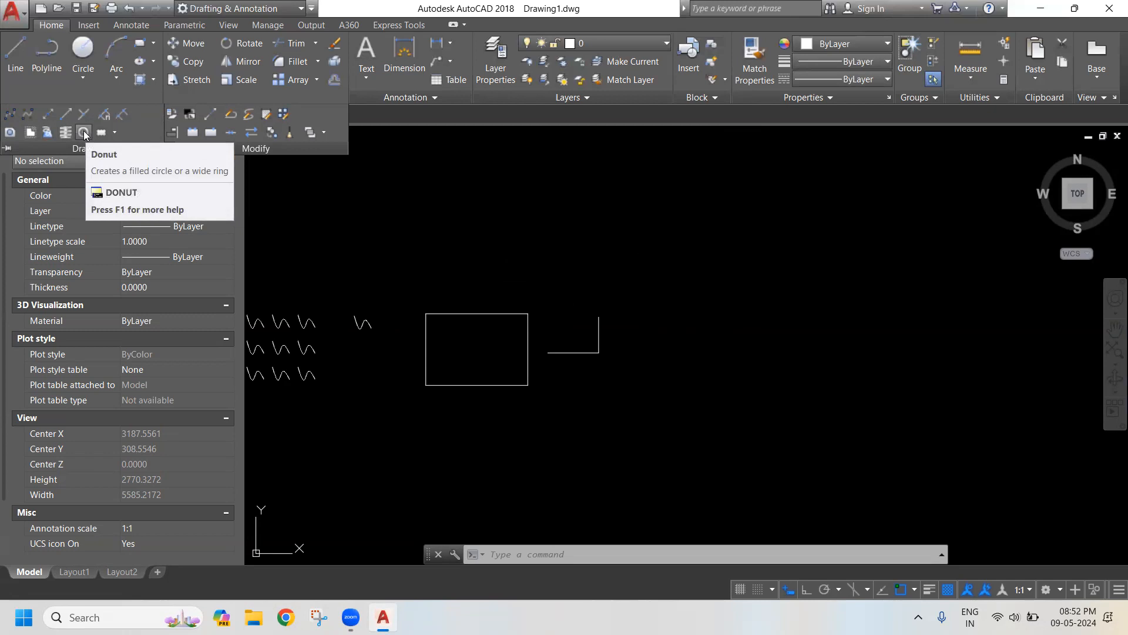
left_click(83, 130)
middle_click_drag(640, 314, 477, 318)
type("5")
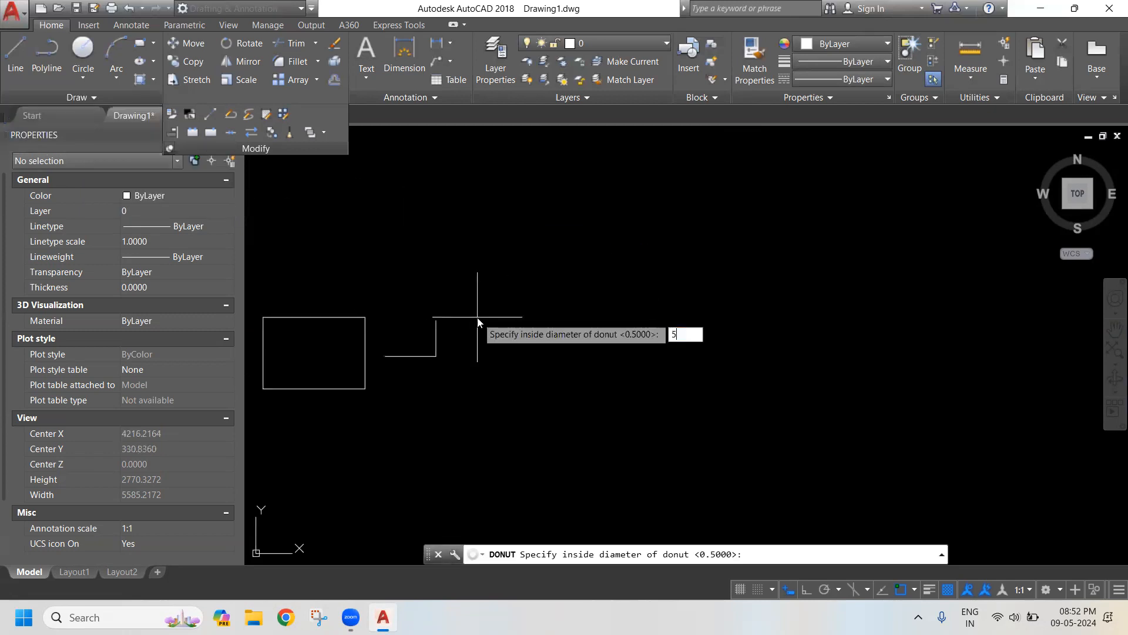
key("Return")
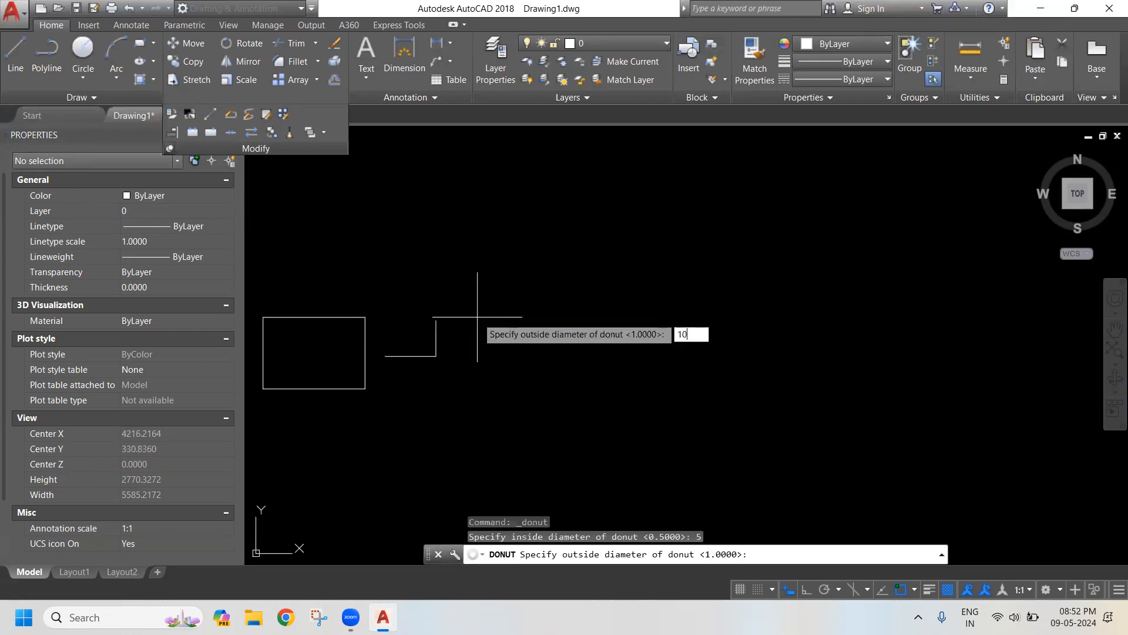
type("10")
key("Return")
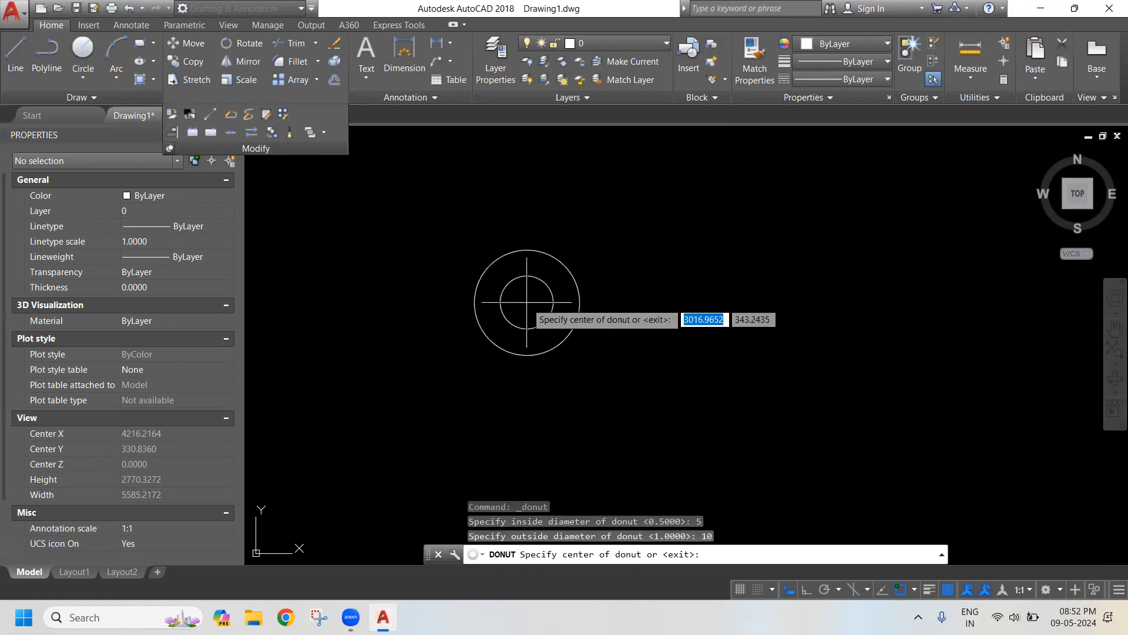
left_click(527, 302)
left_click(557, 277)
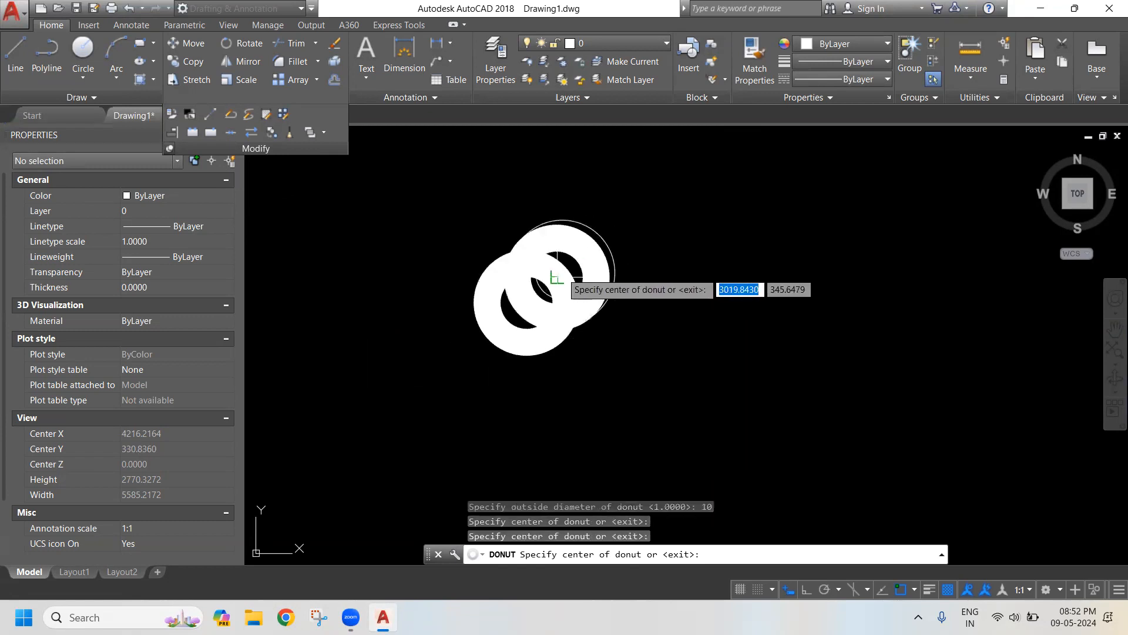
left_click(572, 314)
key("Return")
Step: Change the color of the lower-right donut to Red and clear the selection
left_click(612, 317)
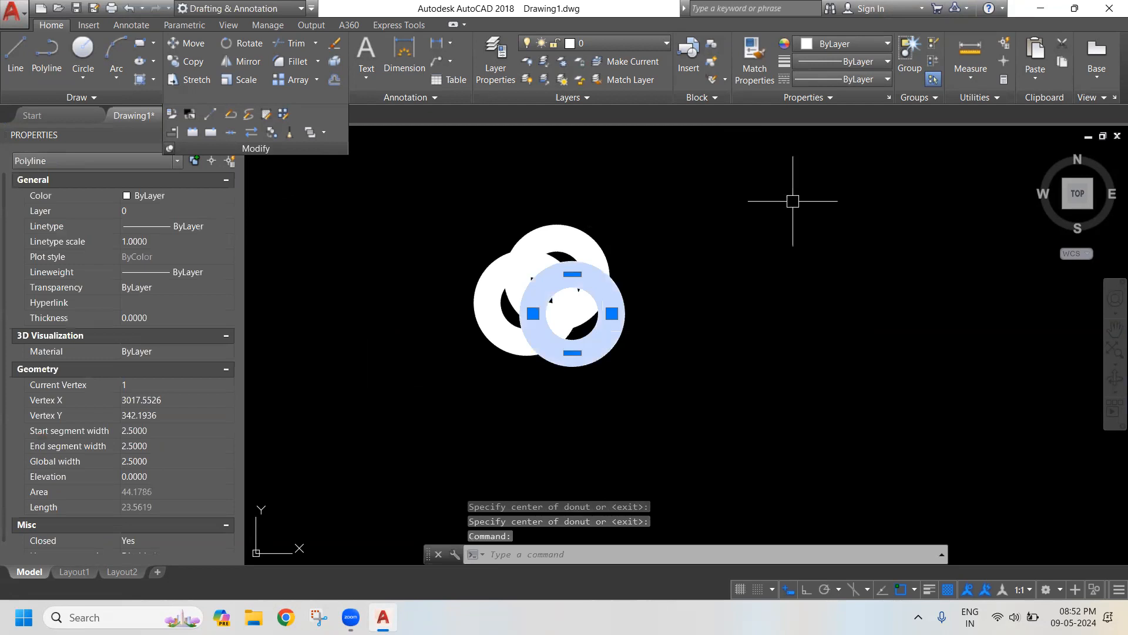
left_click(841, 50)
left_click(806, 195)
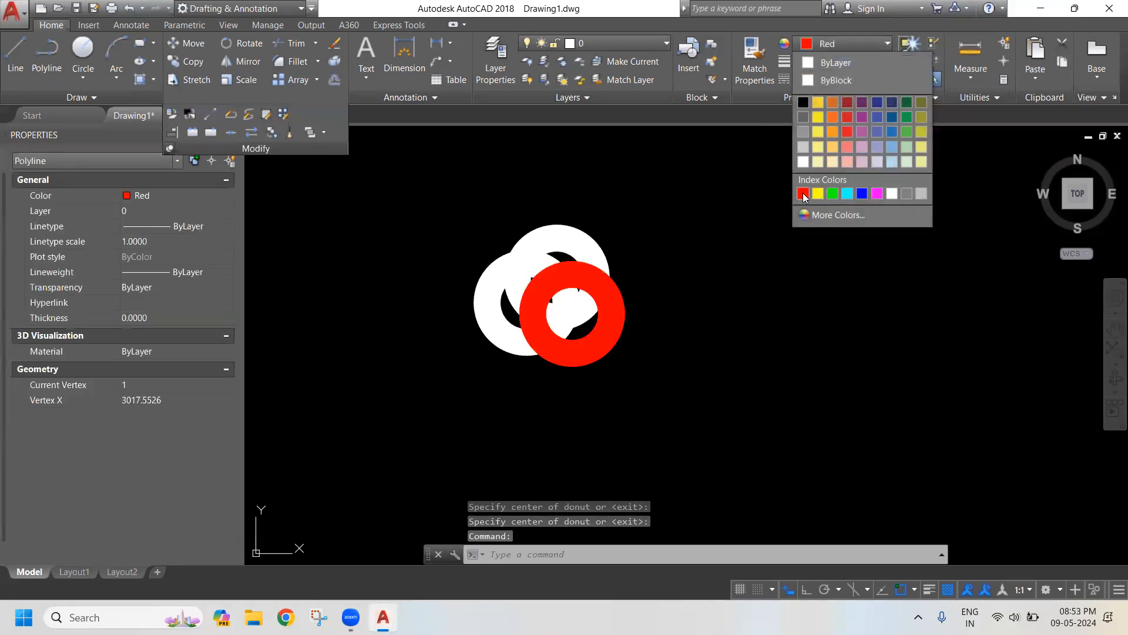
key("Escape")
key("Escape")
Step: Change the color of the uppermost donut to Yellow and clear the selection
left_click(590, 250)
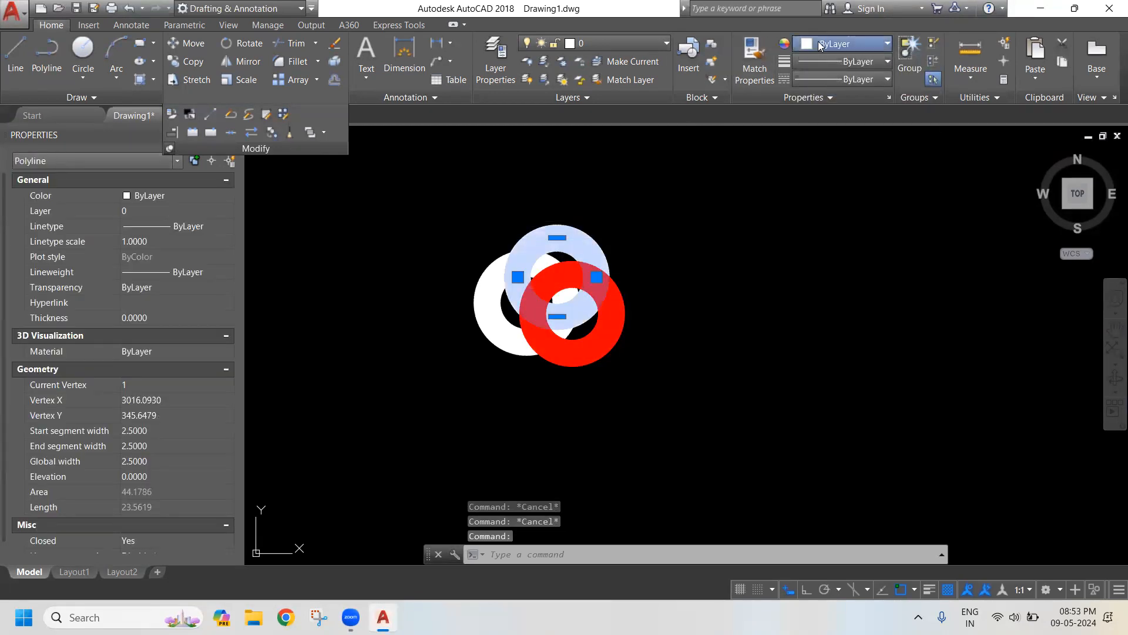
left_click(842, 44)
left_click(818, 193)
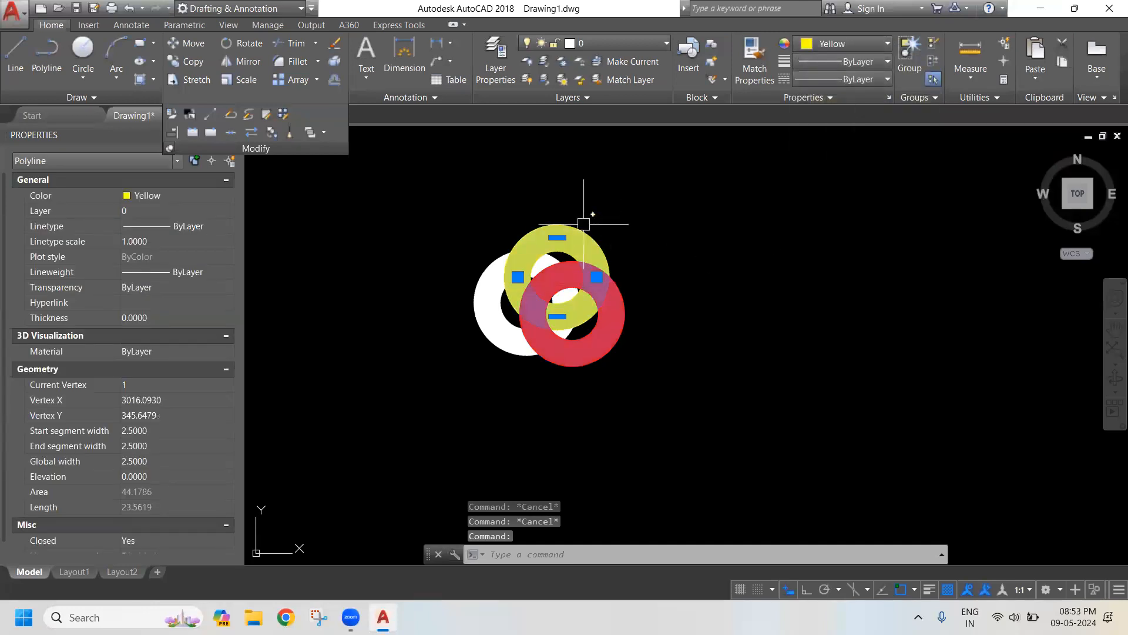
key("Escape")
key("Escape")
Step: Bring the white donut to the front of the yellow and red donuts with the Bring to Front draw order
scroll(533, 268, "up", 4)
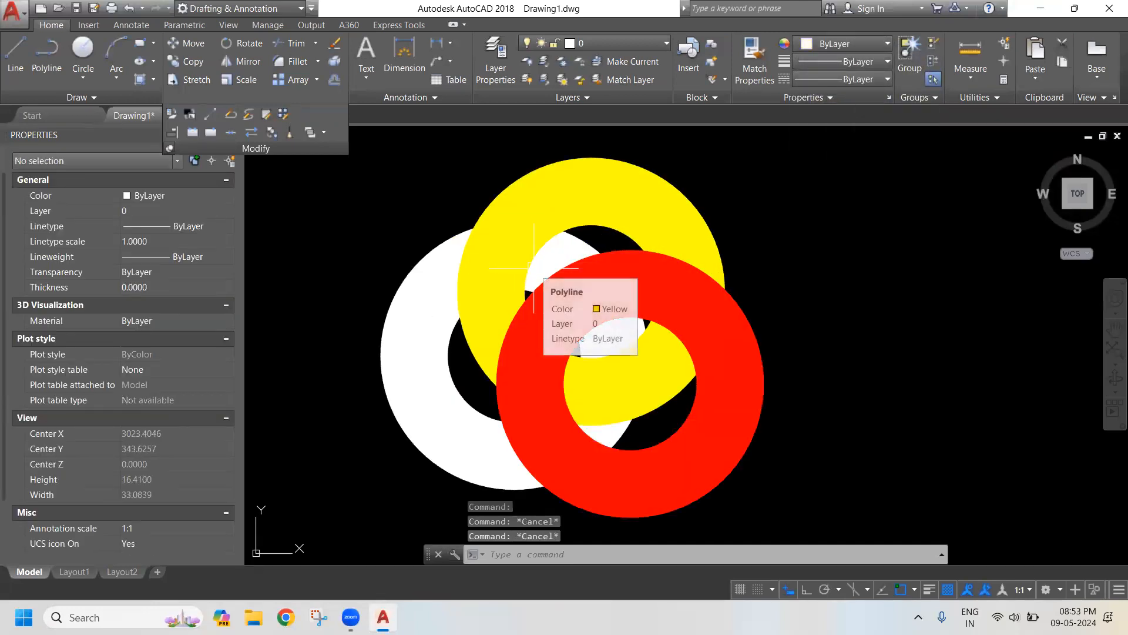
scroll(893, 329, "down", 4)
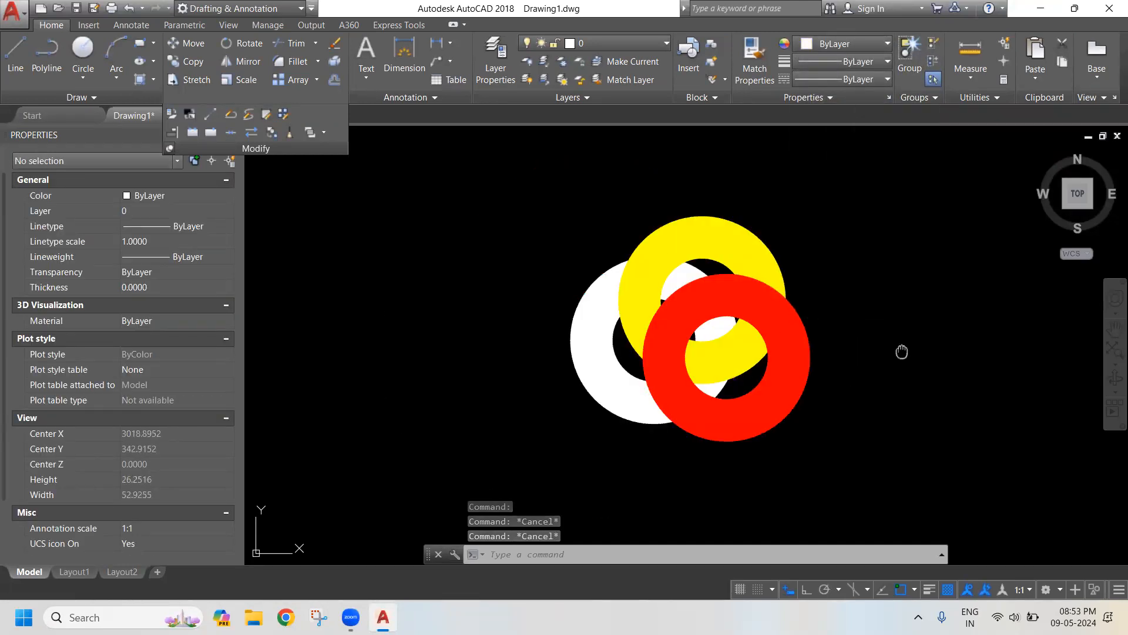
scroll(907, 290, "up", 2)
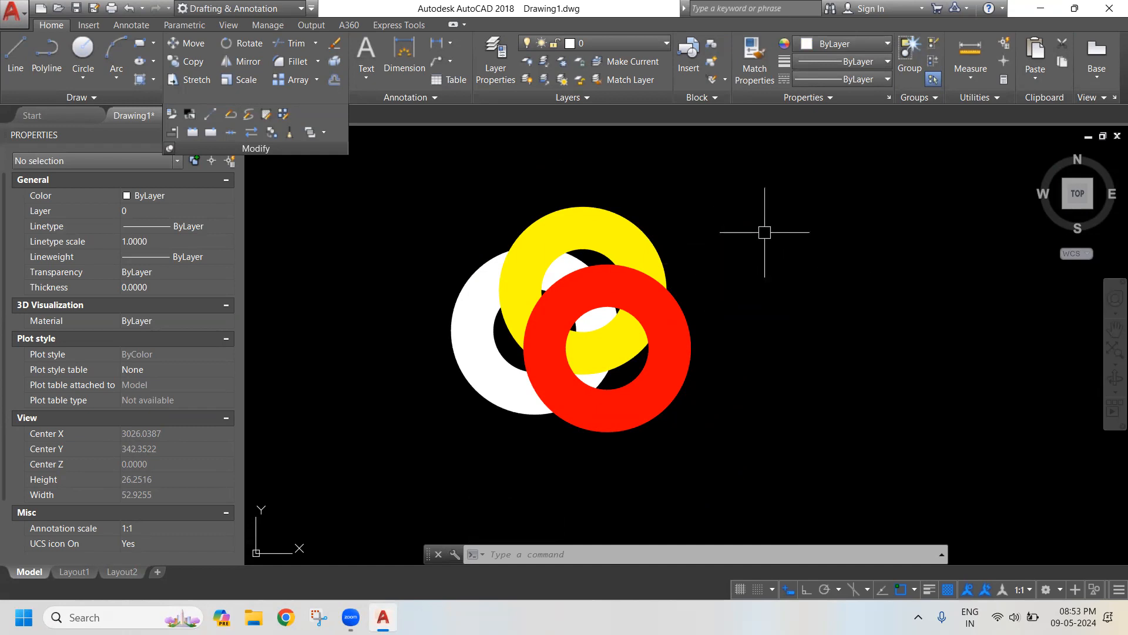
left_click(323, 132)
left_click(374, 158)
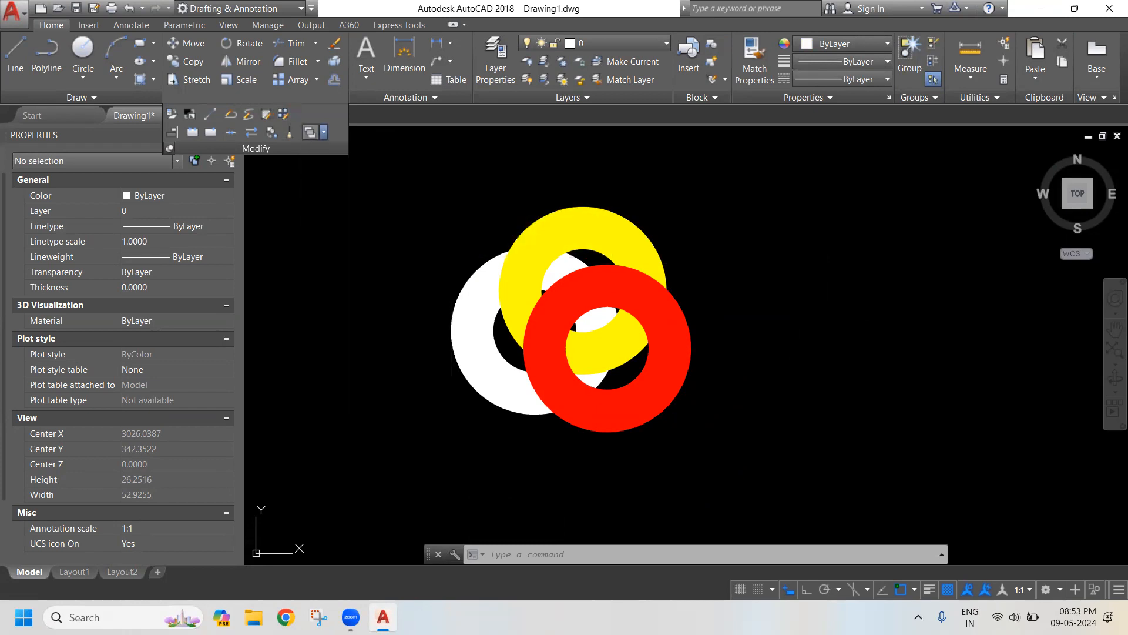
left_click(479, 356)
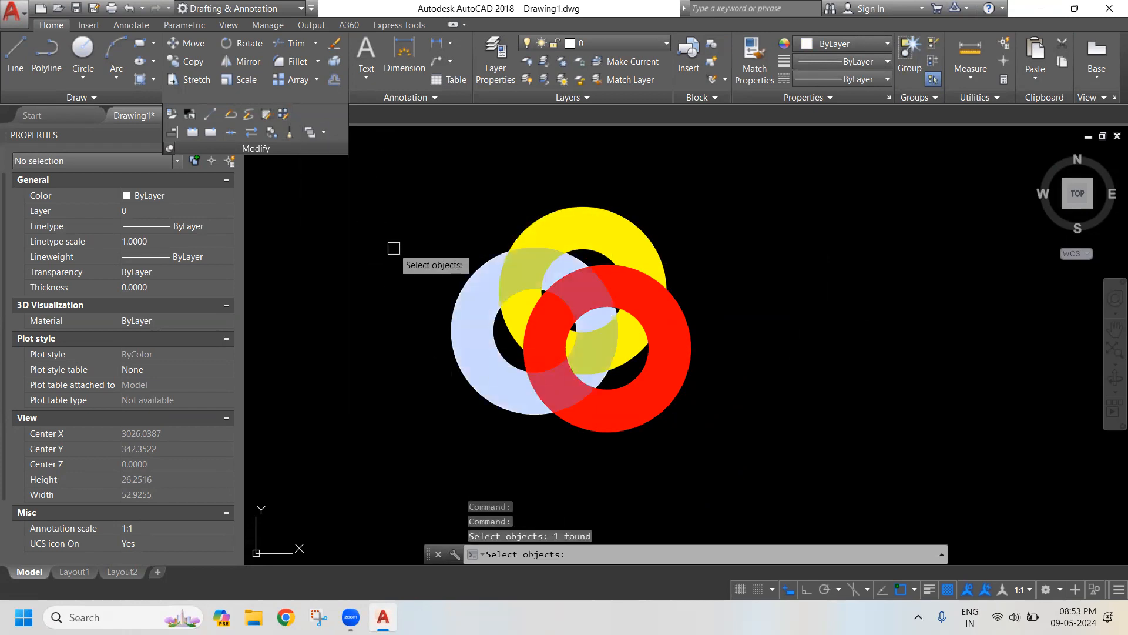
key("Return")
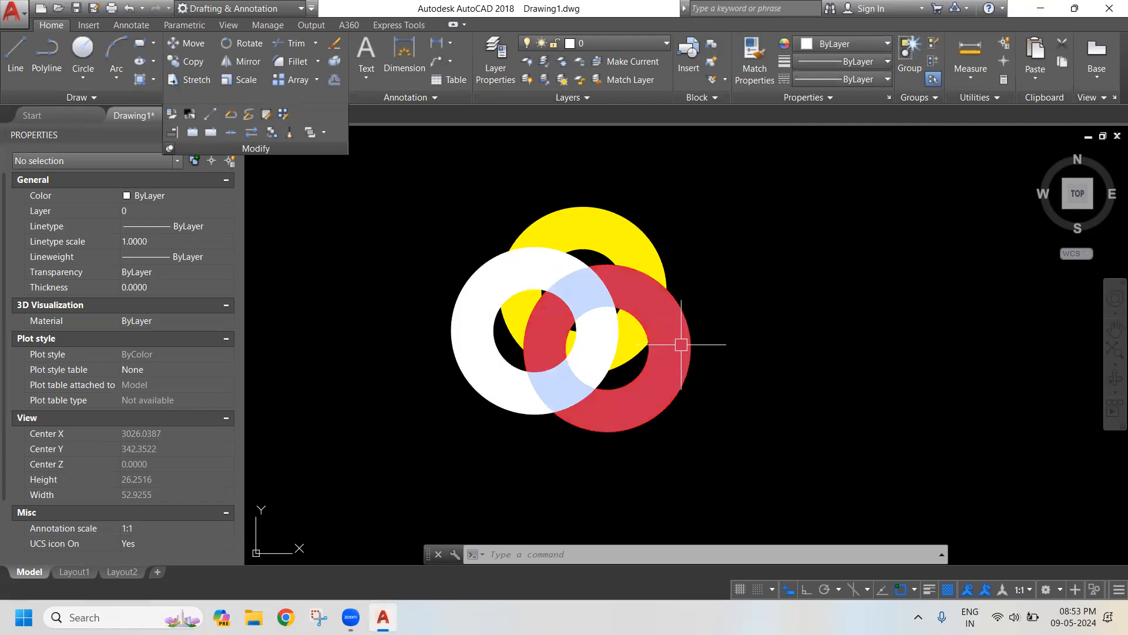
Step: Send the red donut behind the other two donuts with the Send to Back draw order
left_click(323, 132)
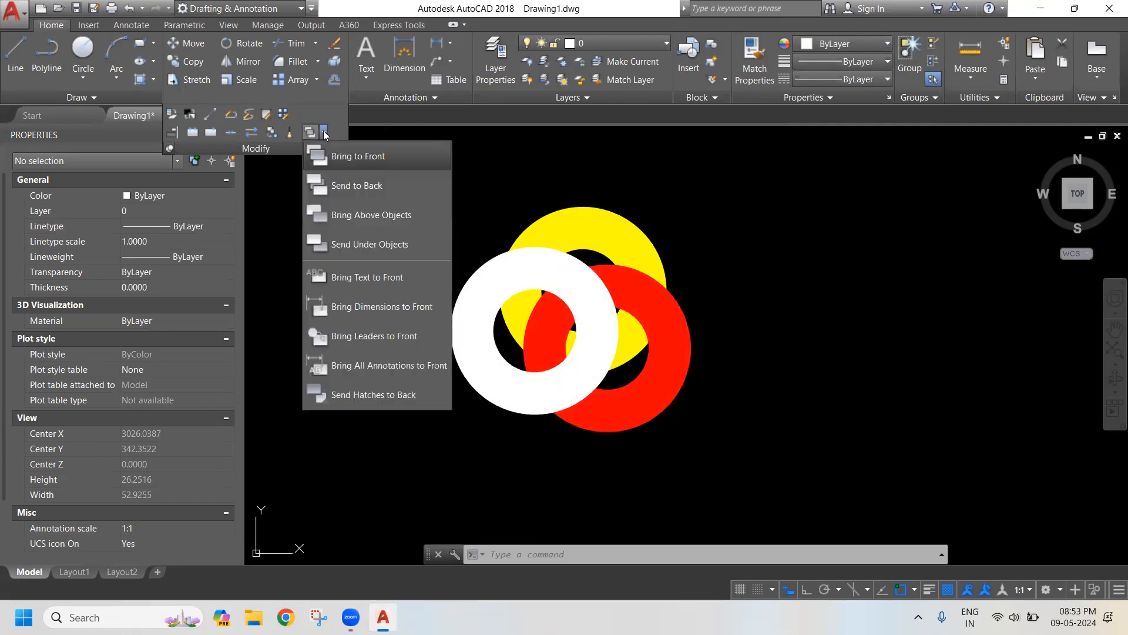
left_click(381, 185)
left_click(645, 391)
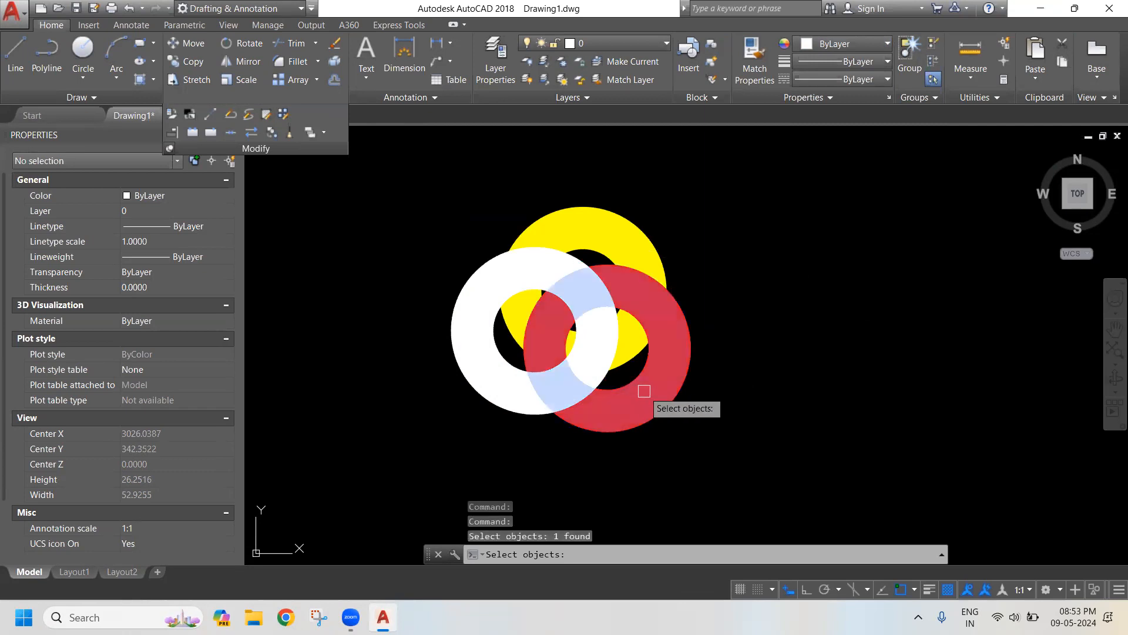
key("Return")
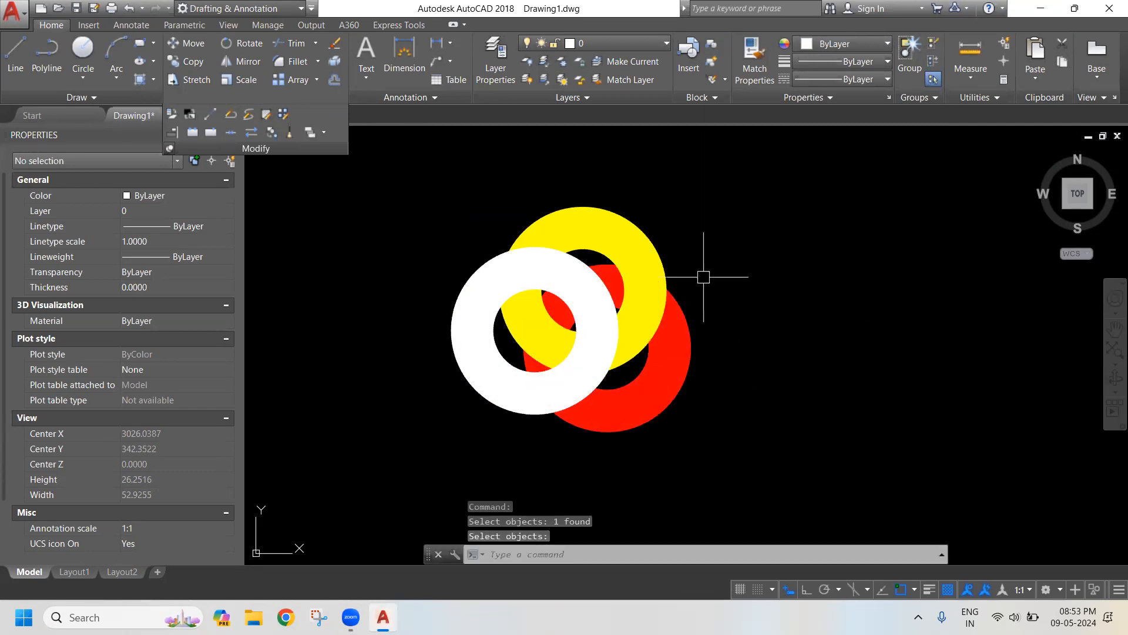